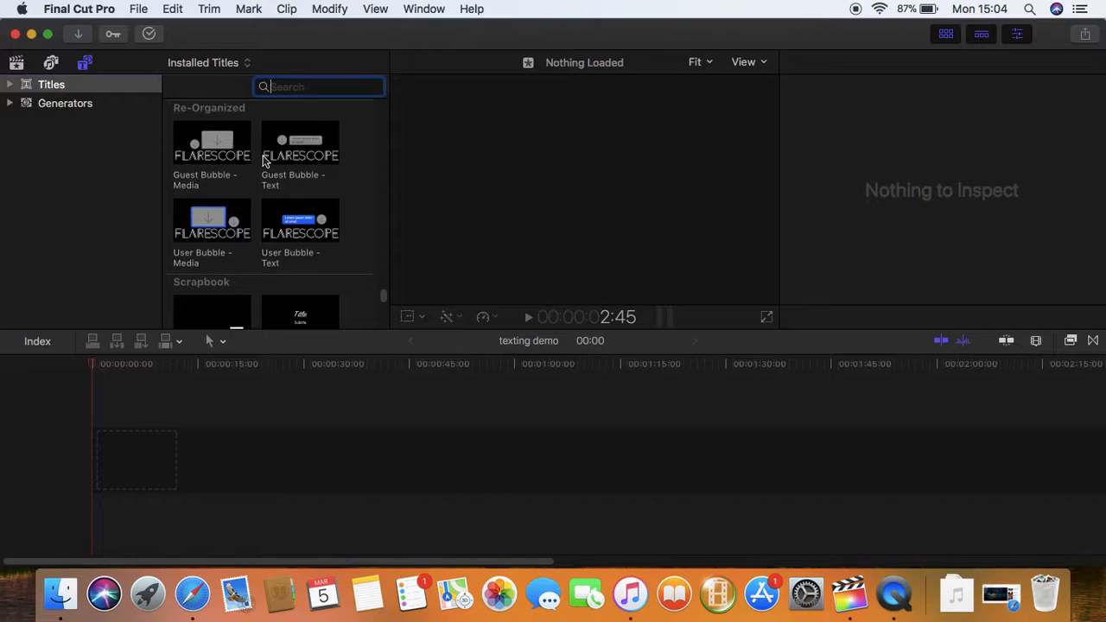
# Preview the Flarescope Guest and User bubble titles, both the Text and Media versions
pyautogui.click(296, 169)
pyautogui.click(278, 223)
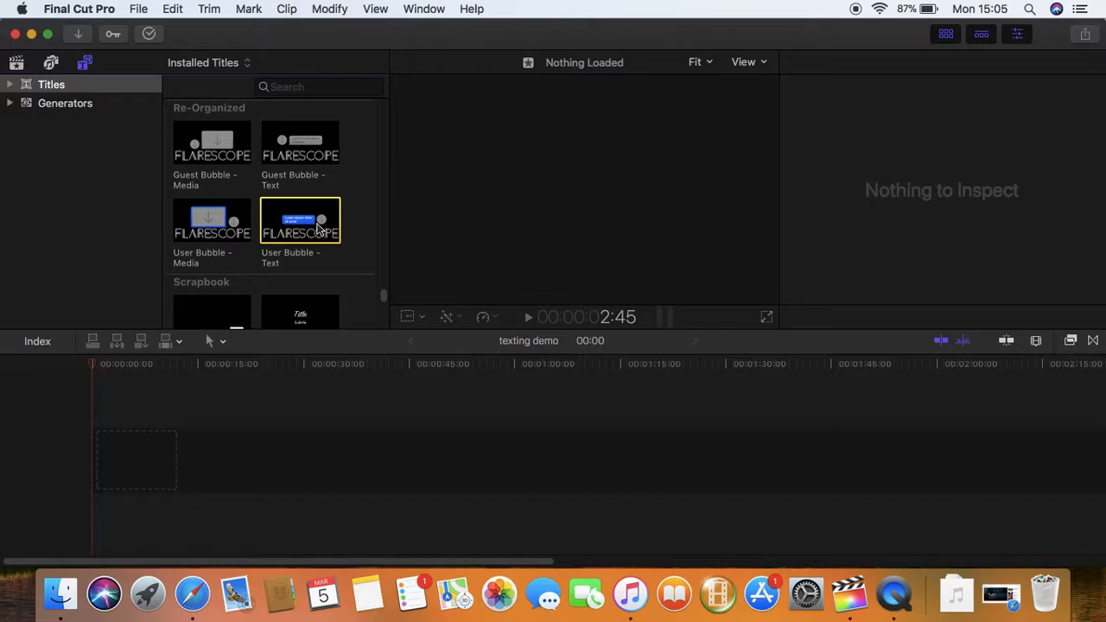
pyautogui.click(212, 153)
pyautogui.click(328, 143)
pyautogui.click(236, 206)
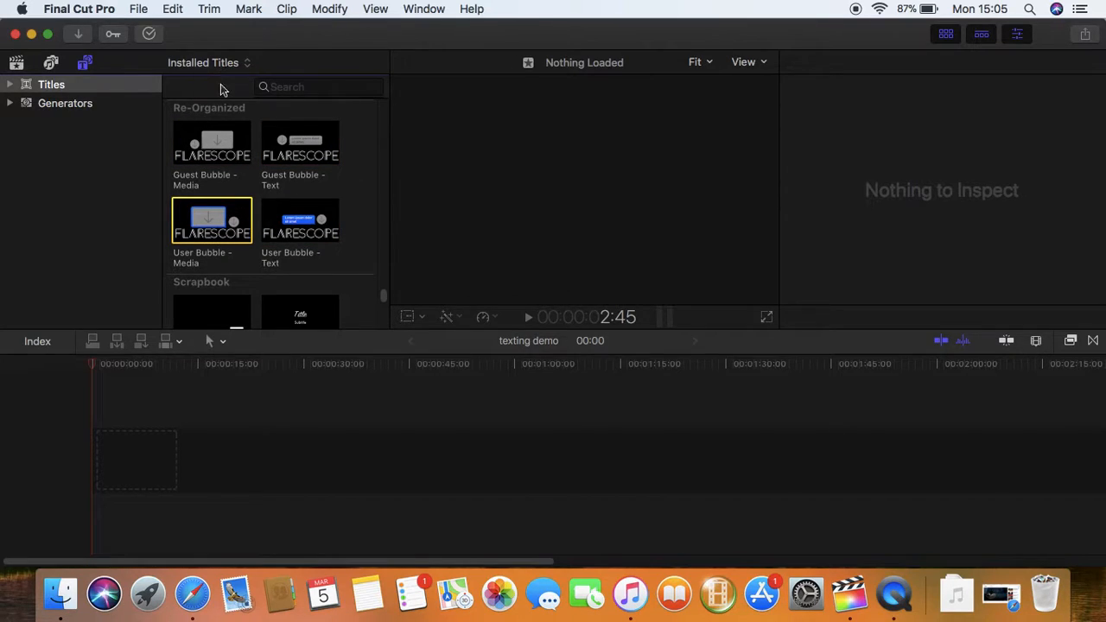
# Add the Texting raw footage clip to a 720p HD 60p project and trim its end to about 31 seconds
pyautogui.click(15, 64)
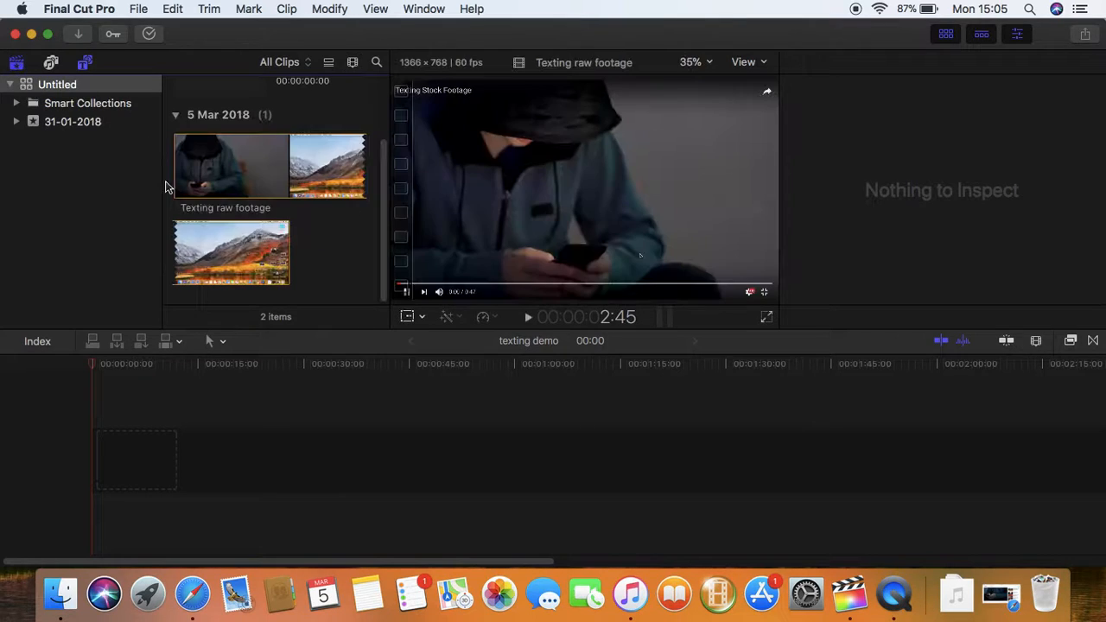
pyautogui.click(211, 171)
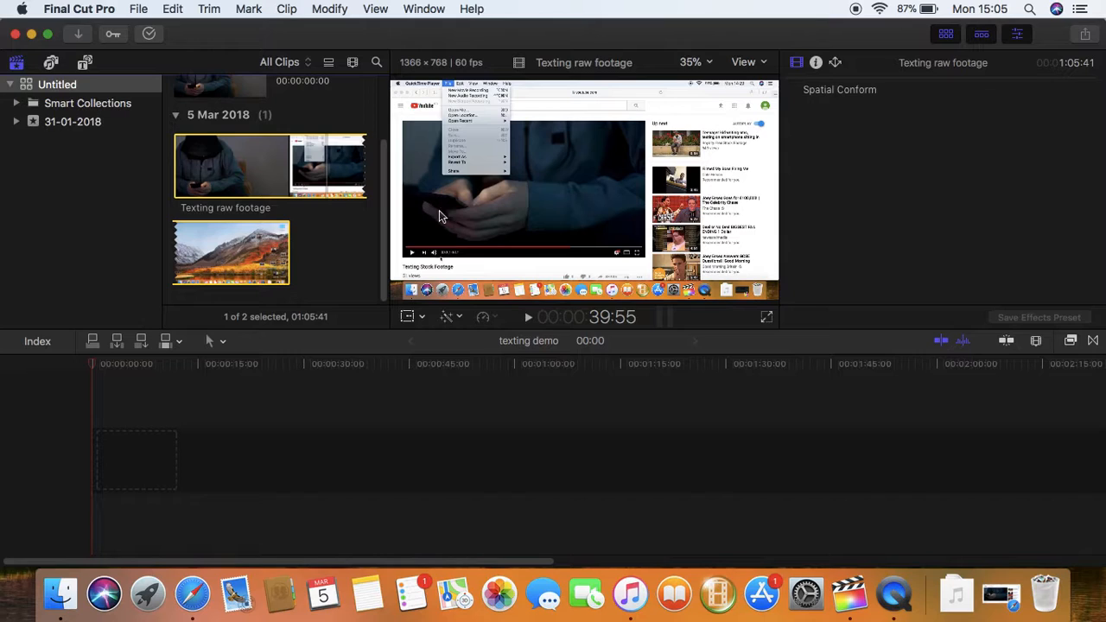
pyautogui.moveTo(306, 171); pyautogui.dragTo(260, 416)
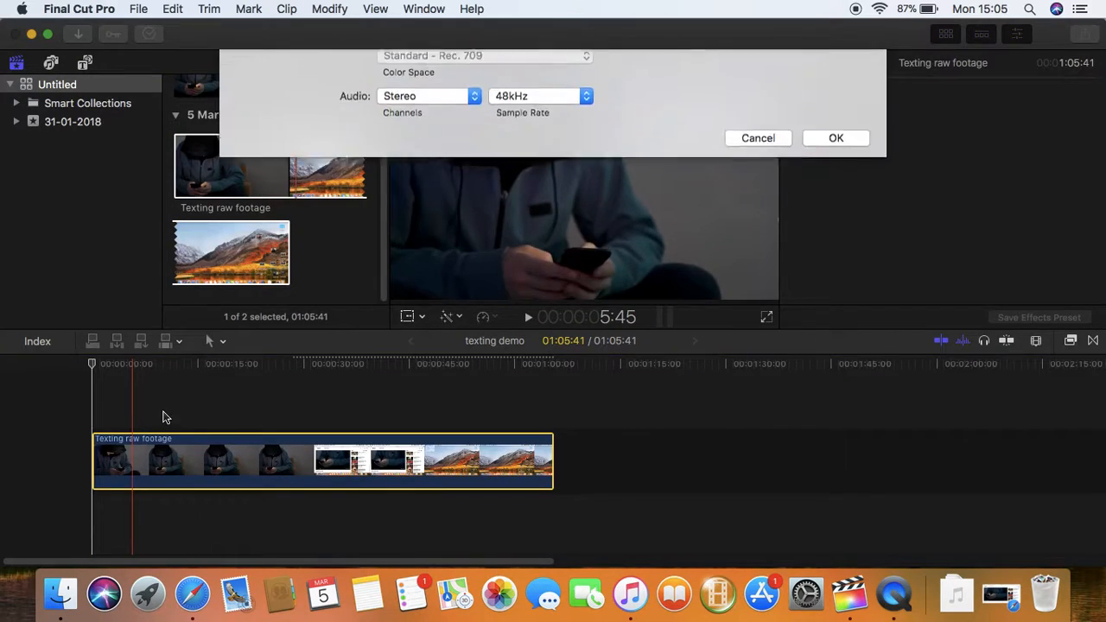
pyautogui.click(825, 292)
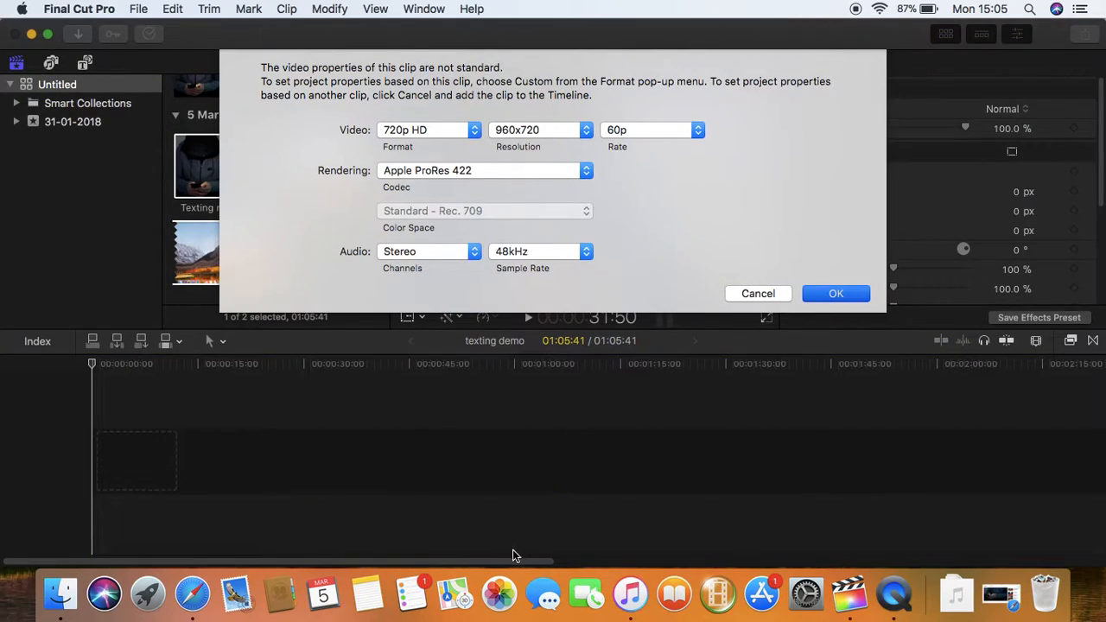
pyautogui.moveTo(493, 462); pyautogui.dragTo(256, 468)
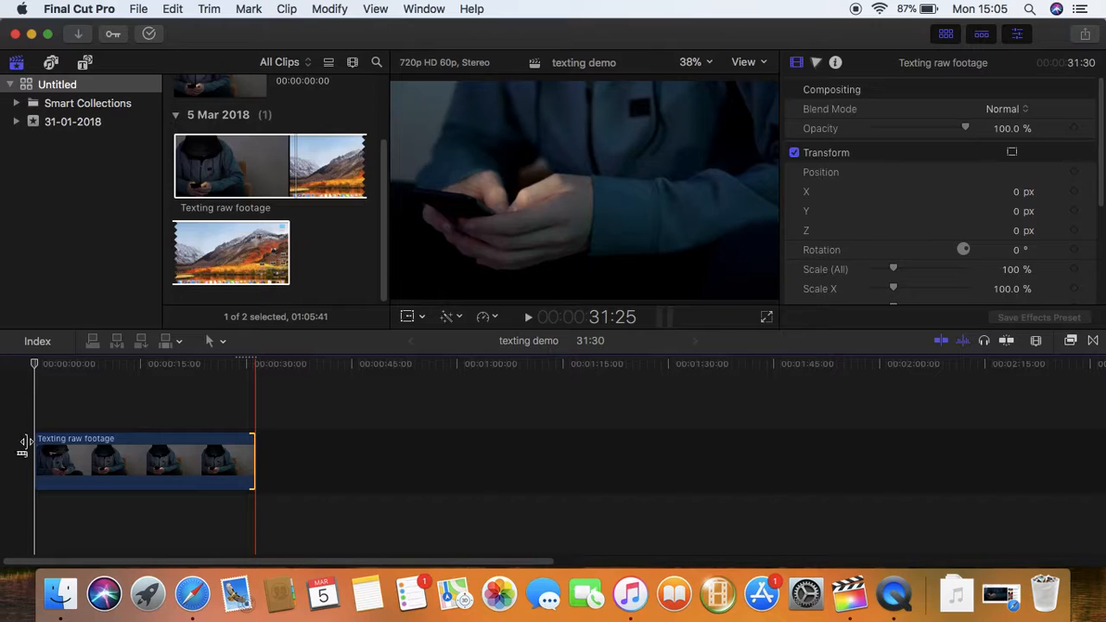
# Trim the start of the footage clip, scrubbing through it to find the cut point
pyautogui.moveTo(39, 445); pyautogui.dragTo(66, 445)
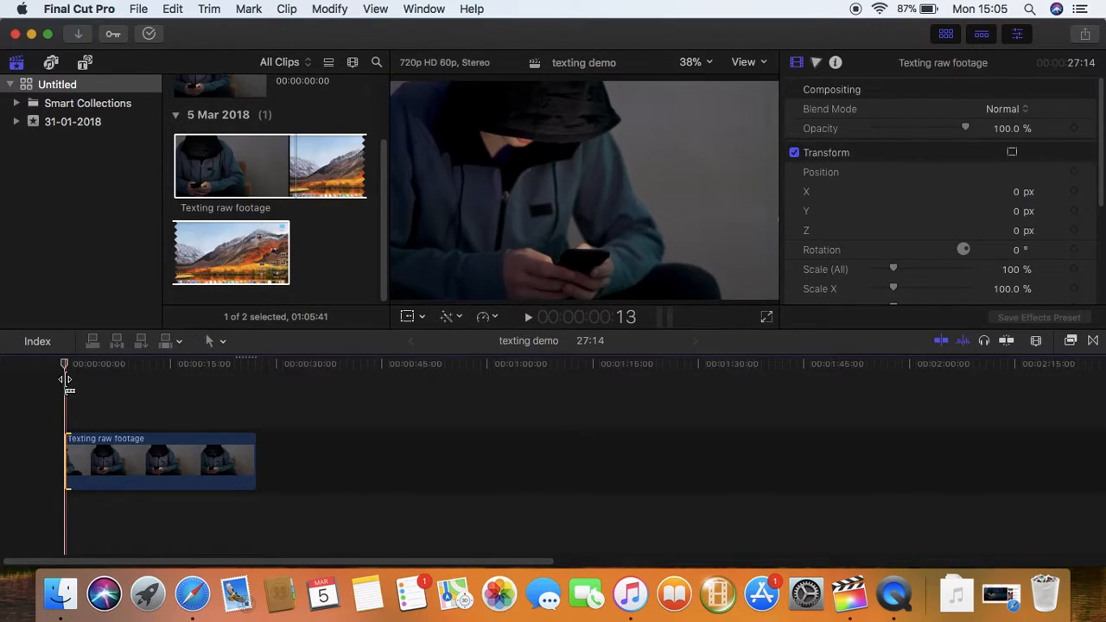
pyautogui.moveTo(65, 366); pyautogui.dragTo(240, 396)
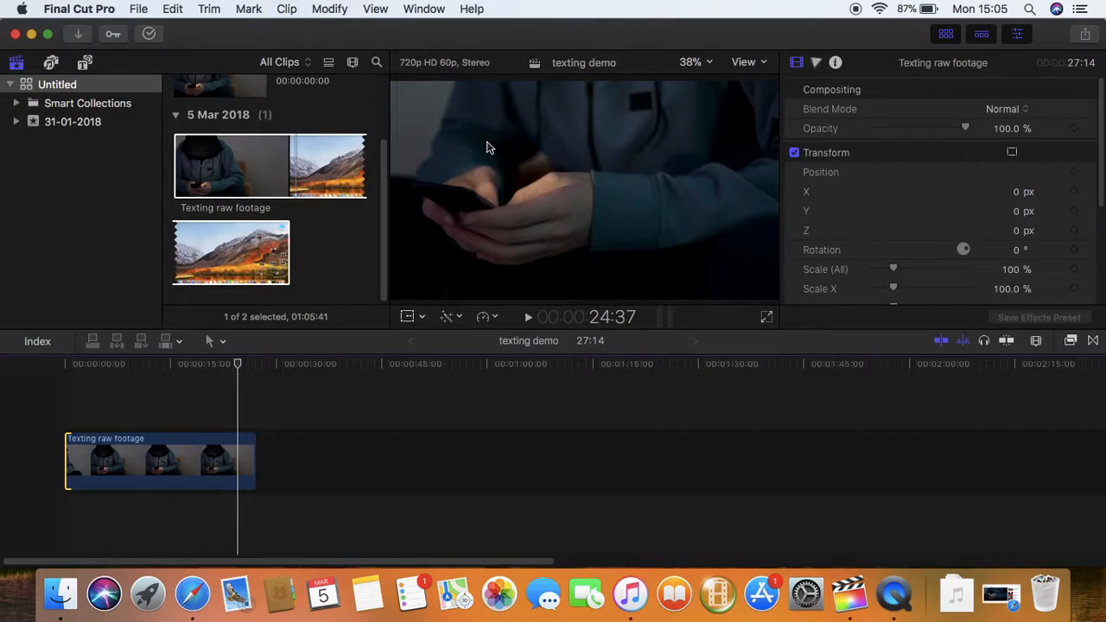
pyautogui.moveTo(240, 370); pyautogui.dragTo(230, 370)
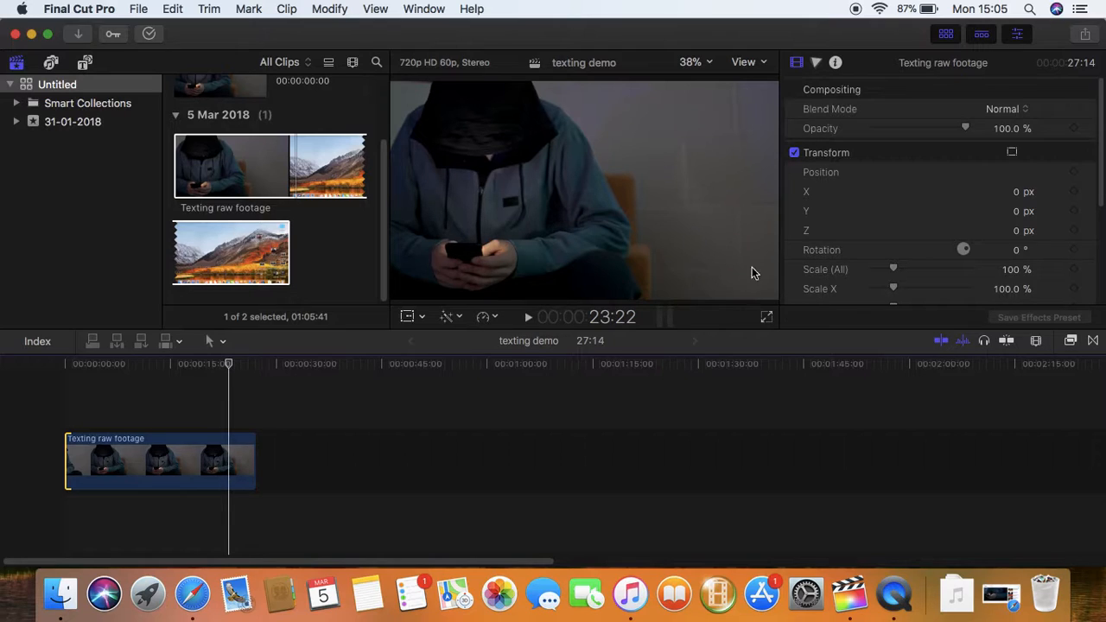
pyautogui.moveTo(235, 370); pyautogui.dragTo(76, 376)
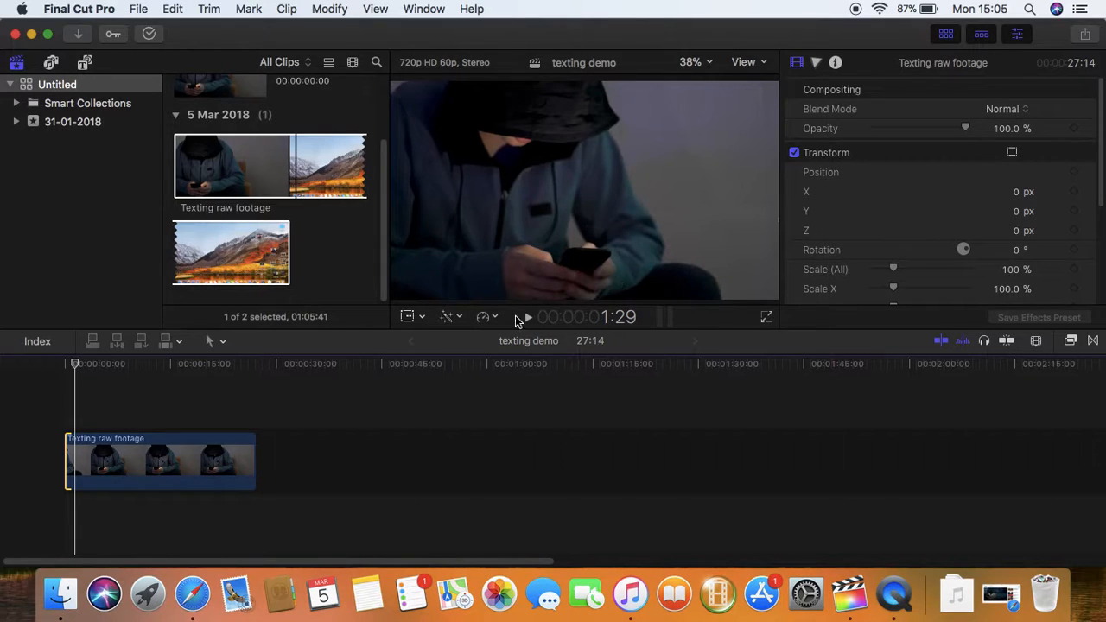
pyautogui.moveTo(74, 366)
pyautogui.mouseDown()
pyautogui.moveTo(88, 366)
pyautogui.moveTo(77, 370)
pyautogui.mouseUp()
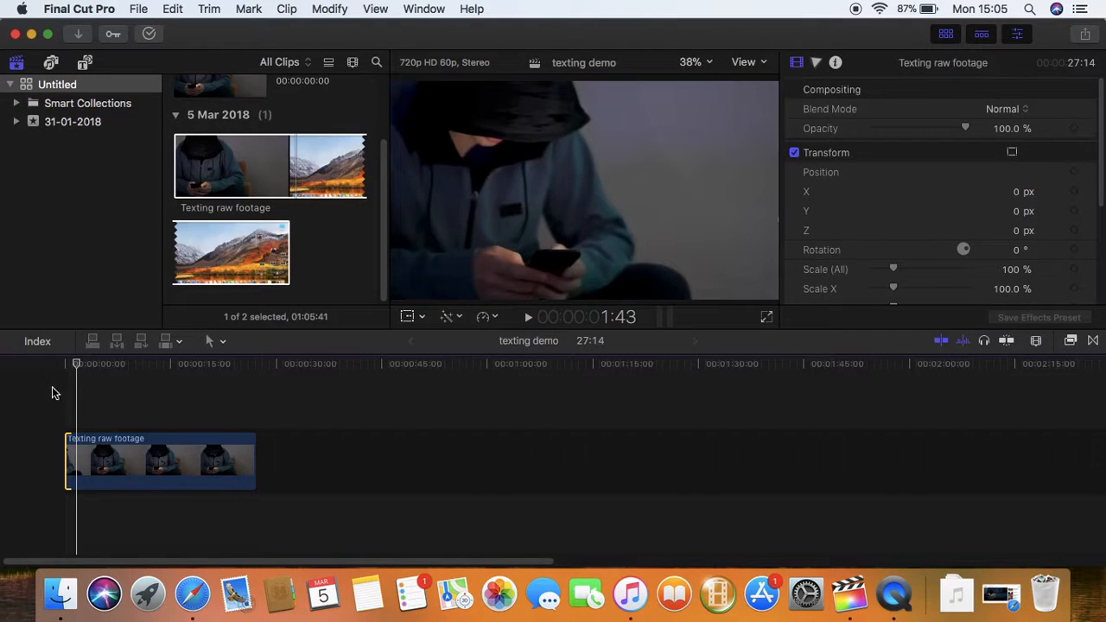
pyautogui.moveTo(77, 368)
pyautogui.mouseDown()
pyautogui.moveTo(106, 368)
pyautogui.moveTo(92, 369)
pyautogui.mouseUp()
pyautogui.moveTo(71, 441); pyautogui.dragTo(83, 441)
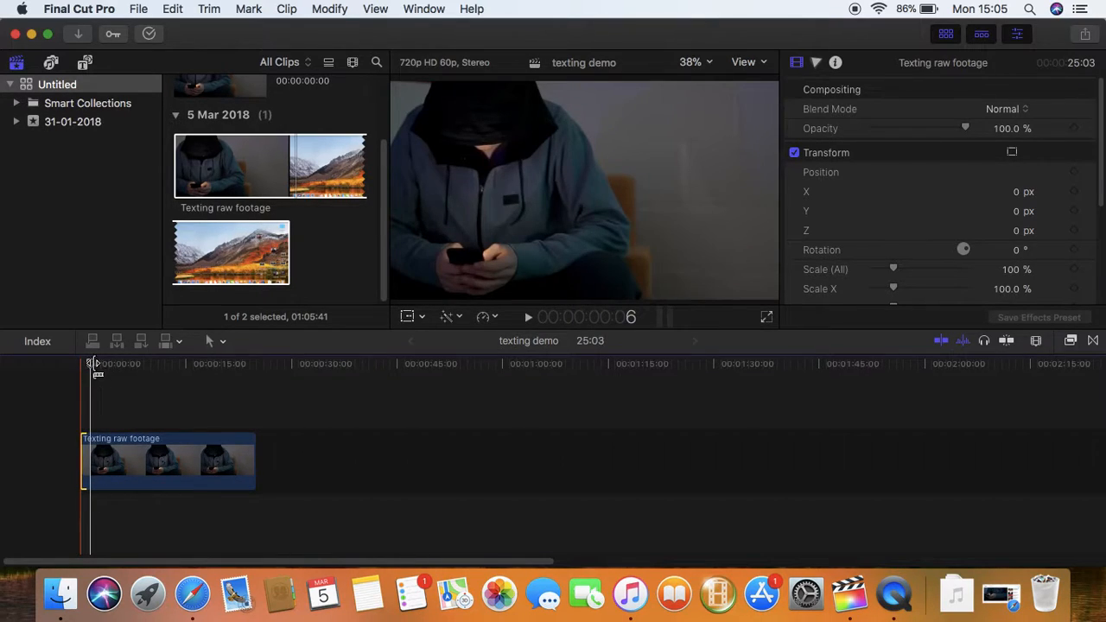
# Shorten the footage clip's end so it runs 21:15
pyautogui.moveTo(89, 368); pyautogui.dragTo(232, 374)
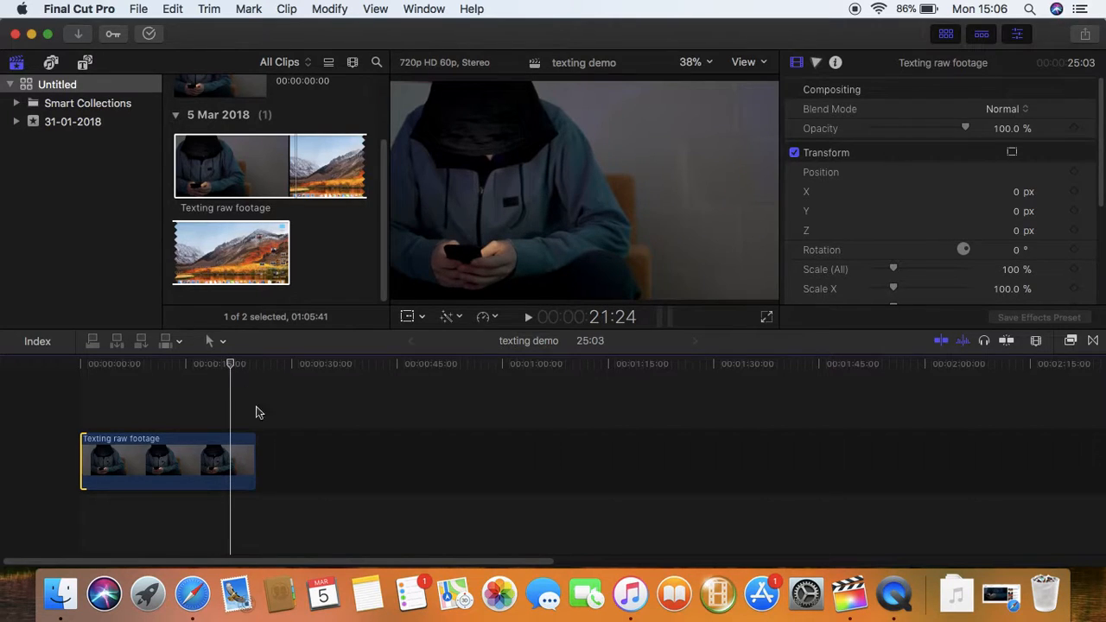
pyautogui.moveTo(257, 449); pyautogui.dragTo(227, 448)
pyautogui.moveTo(230, 367); pyautogui.dragTo(89, 377)
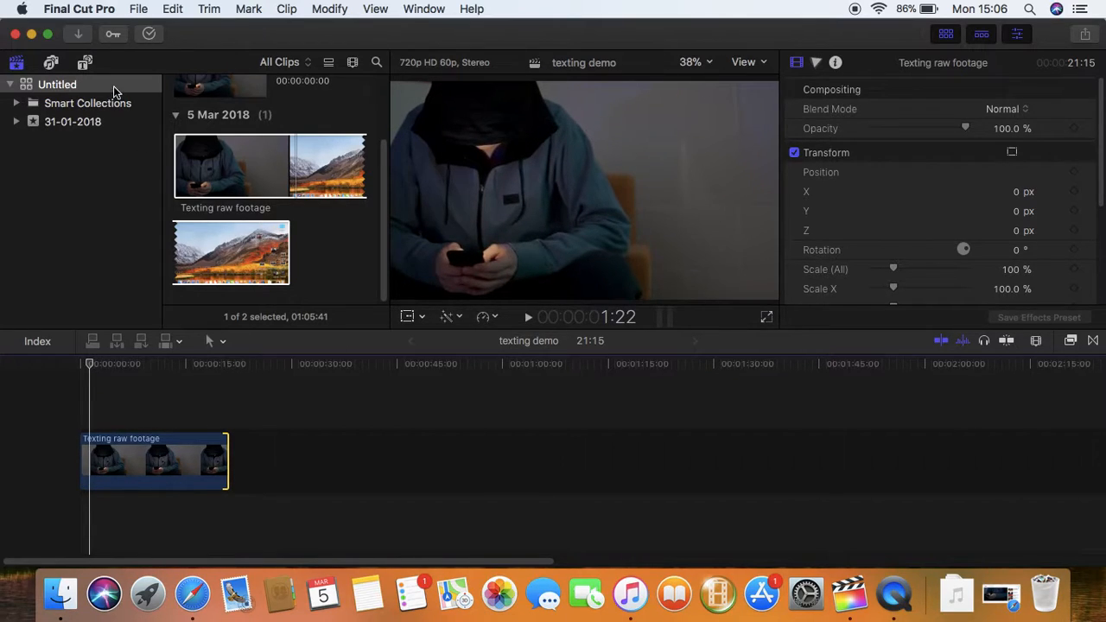
# Connect a 10:01 User Bubble - Text title above the footage and open its settings
pyautogui.click(84, 62)
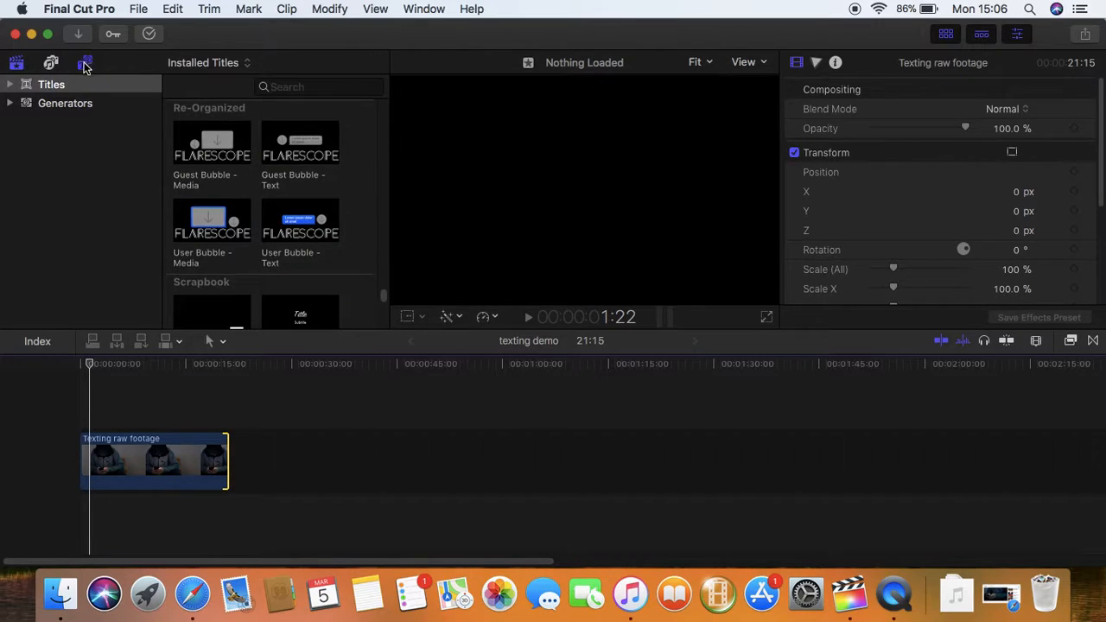
pyautogui.click(291, 238)
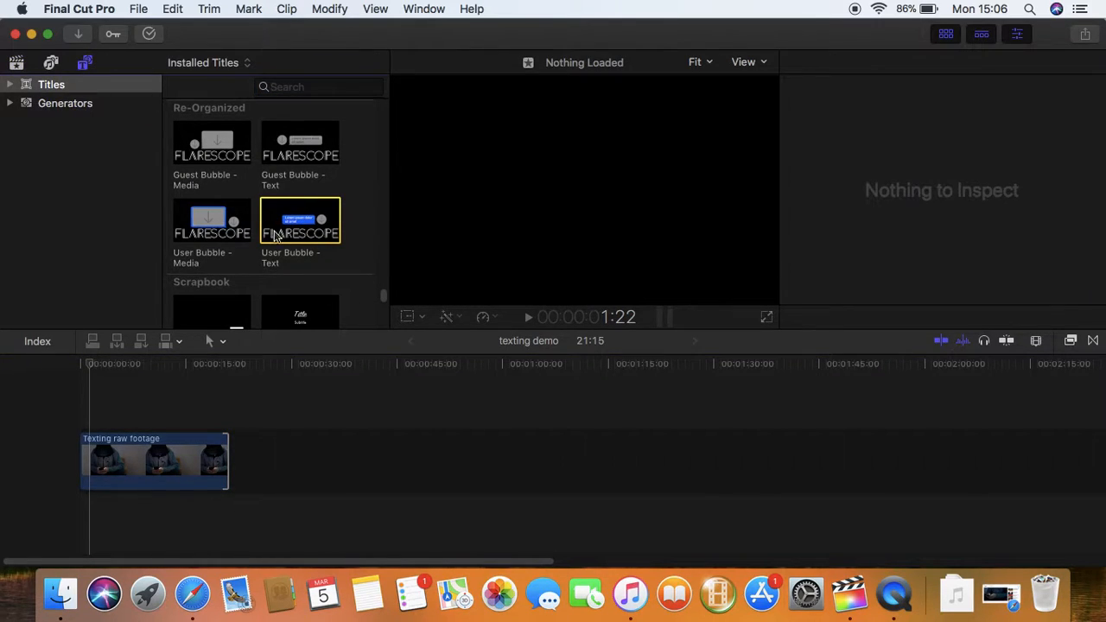
pyautogui.moveTo(285, 226); pyautogui.dragTo(145, 421)
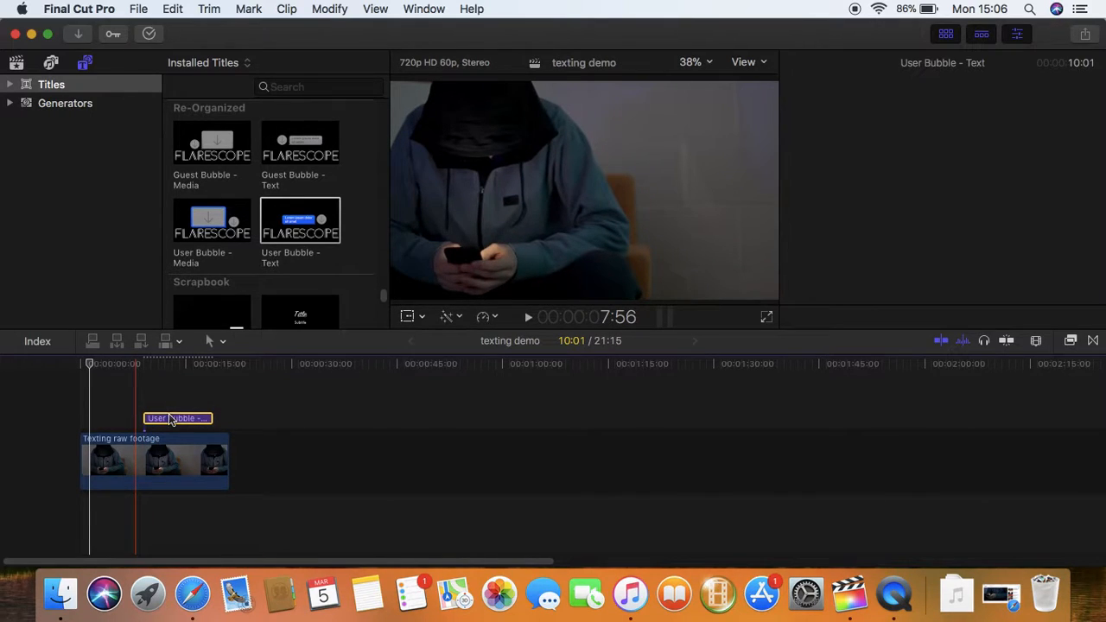
pyautogui.doubleClick(176, 423)
pyautogui.click(143, 366)
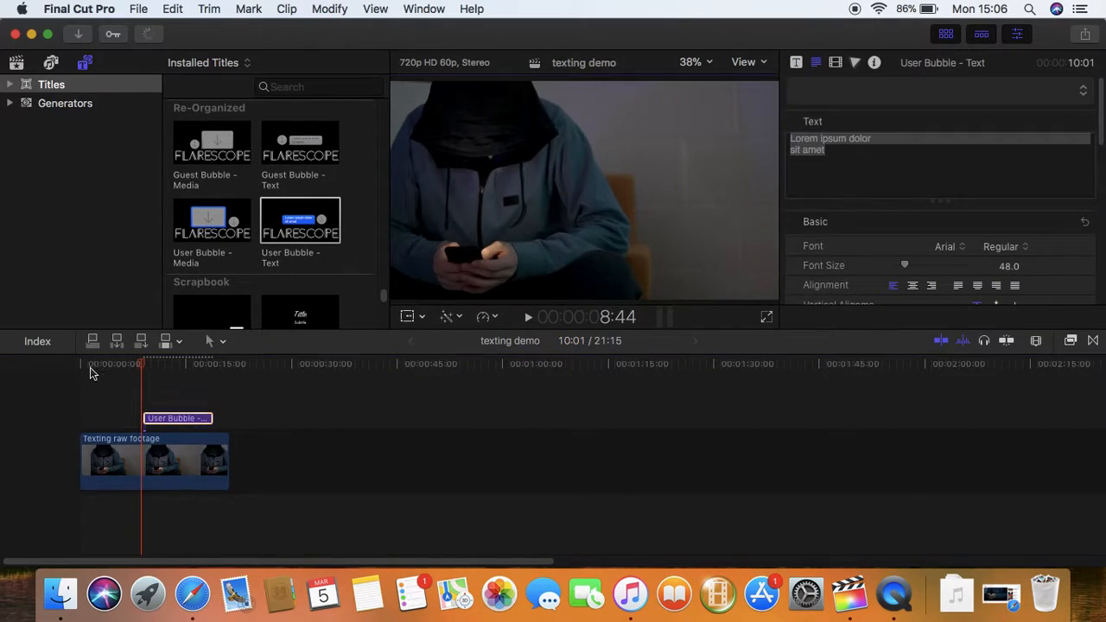
pyautogui.click(158, 366)
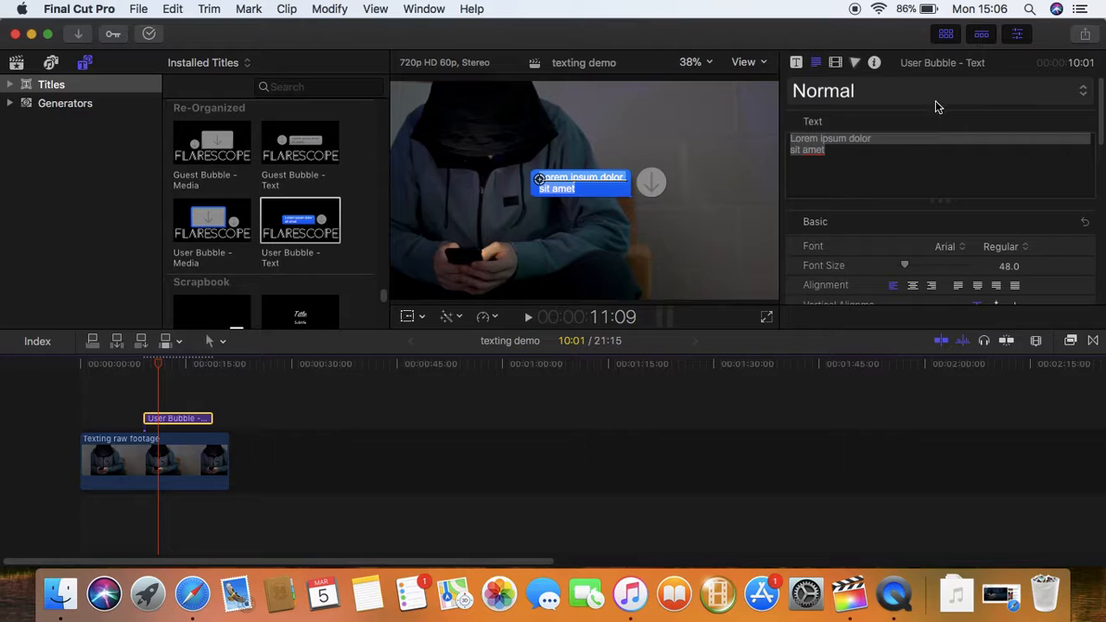
# Raise the user bubble to Y 0.84 near the top-right and clear its Lorem ipsum text
pyautogui.click(797, 64)
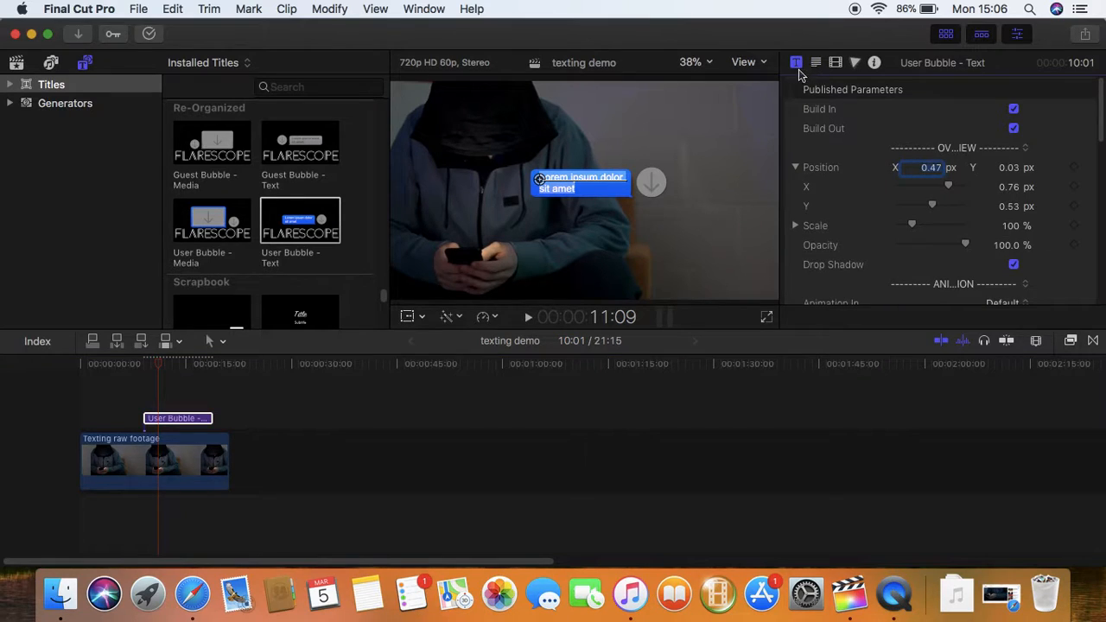
pyautogui.moveTo(948, 189)
pyautogui.mouseDown()
pyautogui.moveTo(938, 190)
pyautogui.moveTo(965, 183)
pyautogui.moveTo(940, 205)
pyautogui.moveTo(957, 208)
pyautogui.mouseUp()
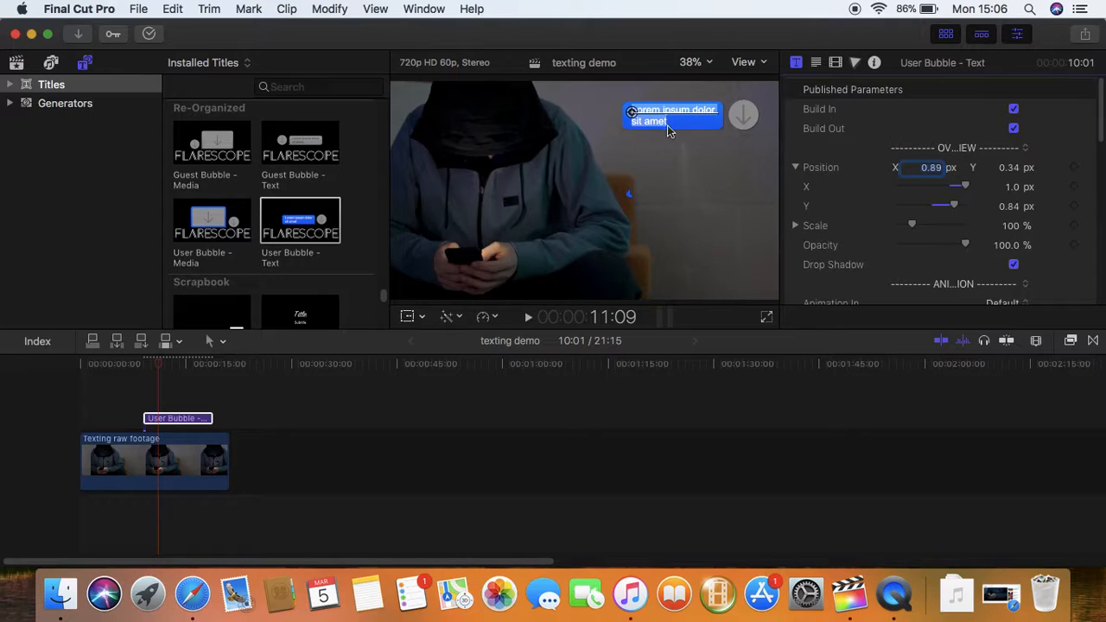
pyautogui.click(816, 65)
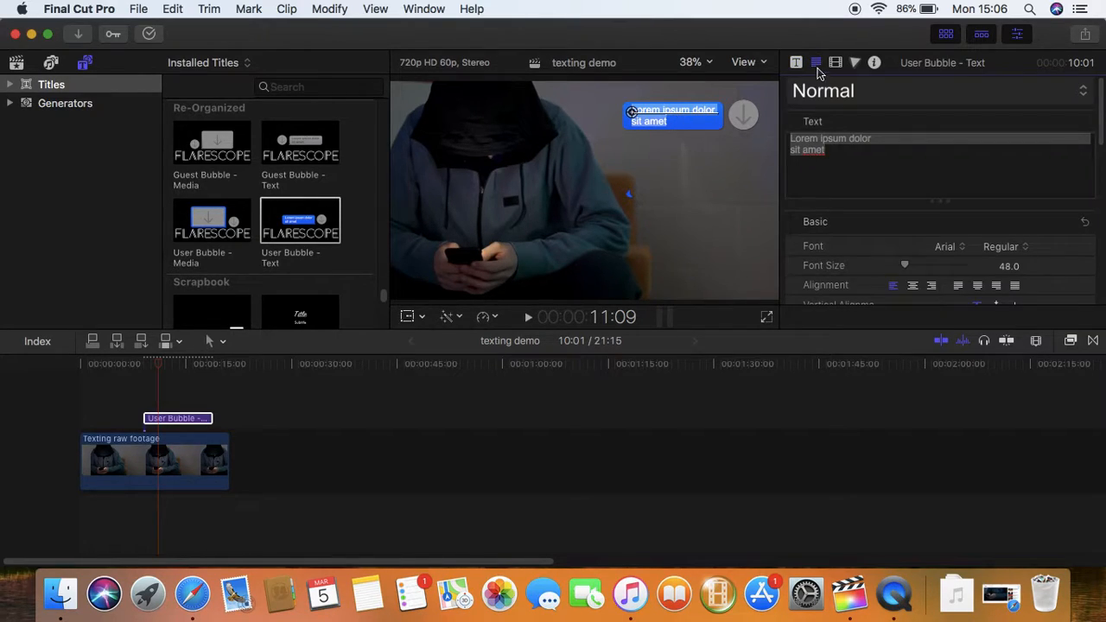
pyautogui.moveTo(834, 156); pyautogui.dragTo(771, 120)
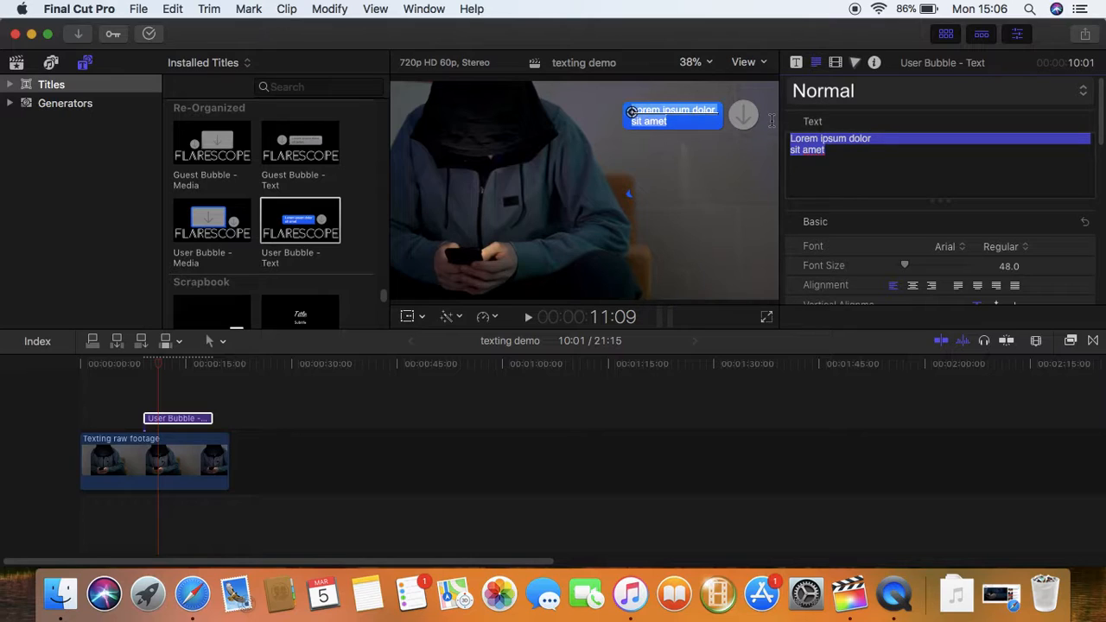
pyautogui.press('BackSpace')
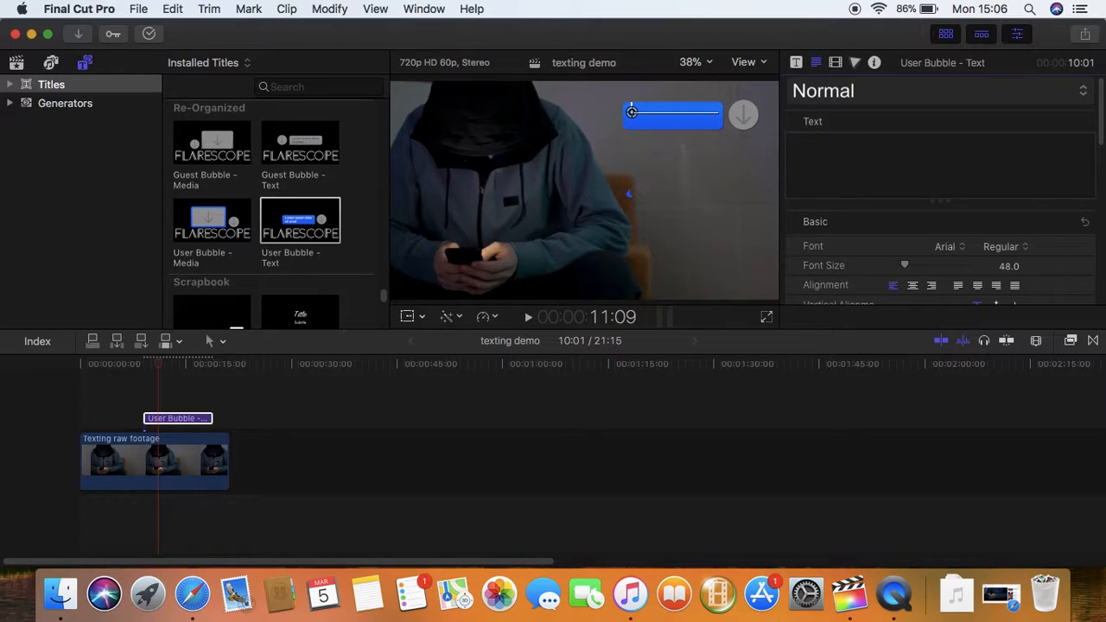
# Type the bubble message 'hey, you wanna go out tonight?'
pyautogui.write('hey,')
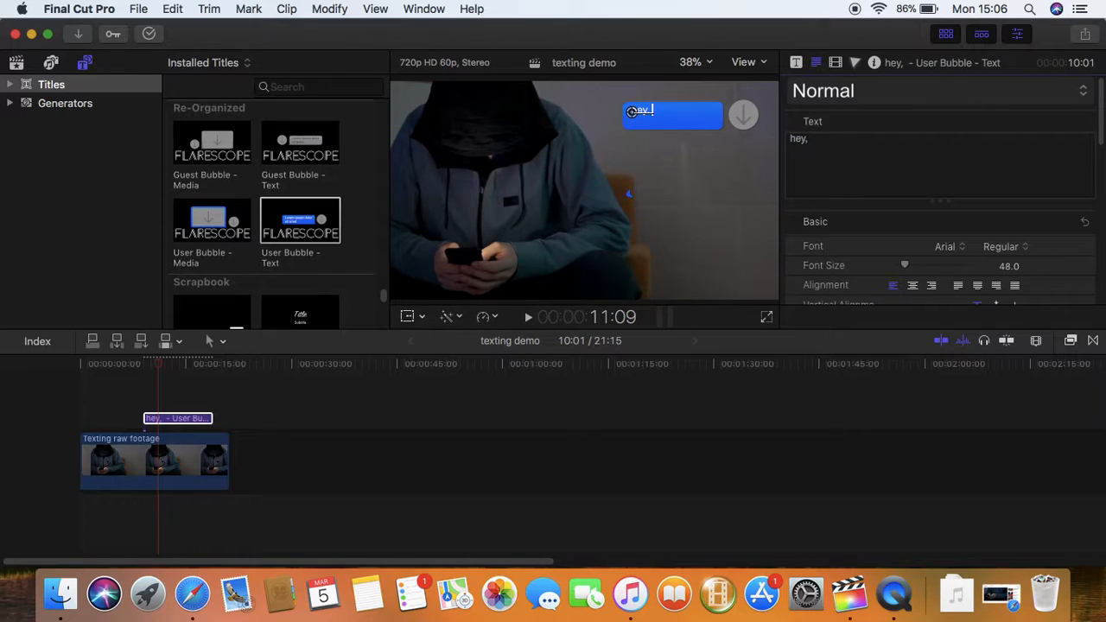
pyautogui.write(' you wanna')
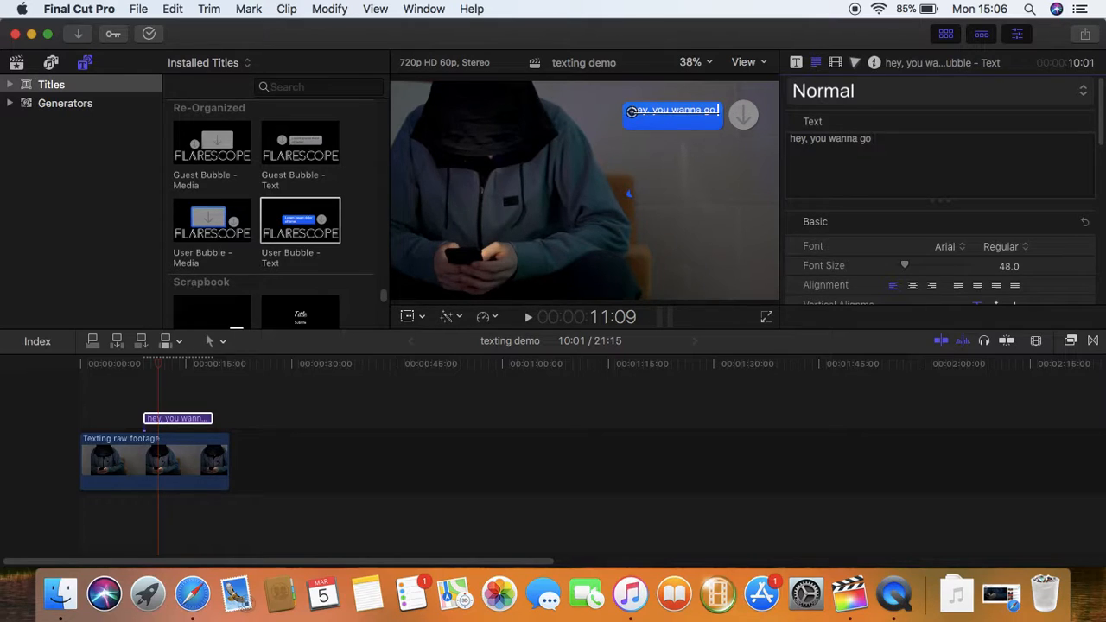
pyautogui.write('go')
pyautogui.press('Return')
pyautogui.write('out t')
pyautogui.press('BackSpace')
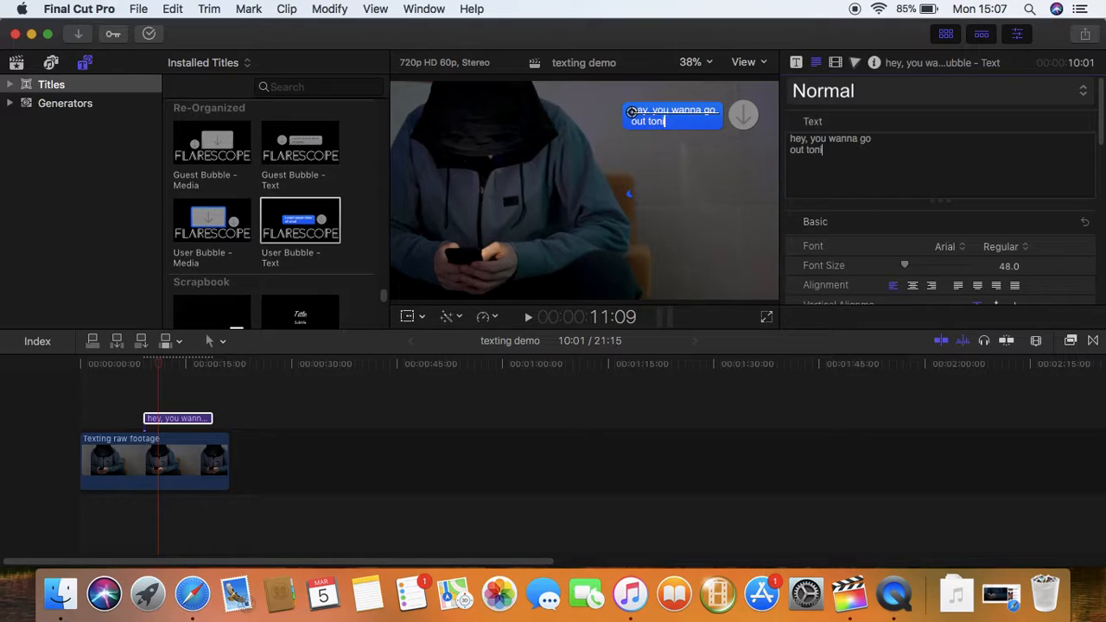
pyautogui.write('ight')
# Add a Guest Bubble - Text title and stack it above the first message title
pyautogui.click(271, 406)
pyautogui.click(296, 223)
pyautogui.click(297, 173)
pyautogui.moveTo(303, 147); pyautogui.dragTo(119, 427)
pyautogui.click(186, 419)
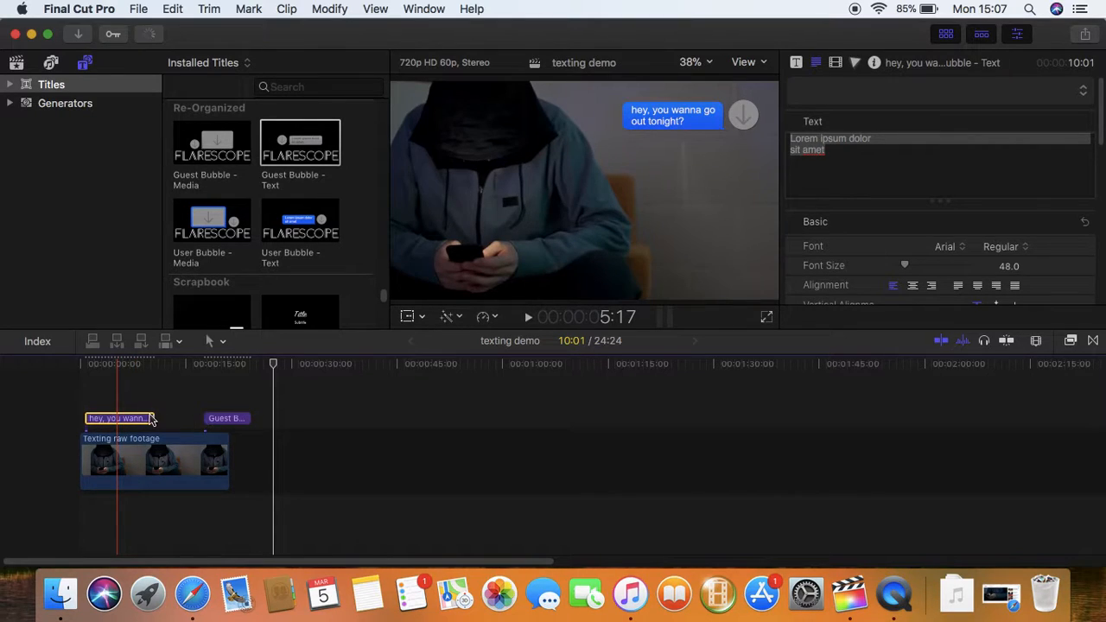
pyautogui.click(213, 419)
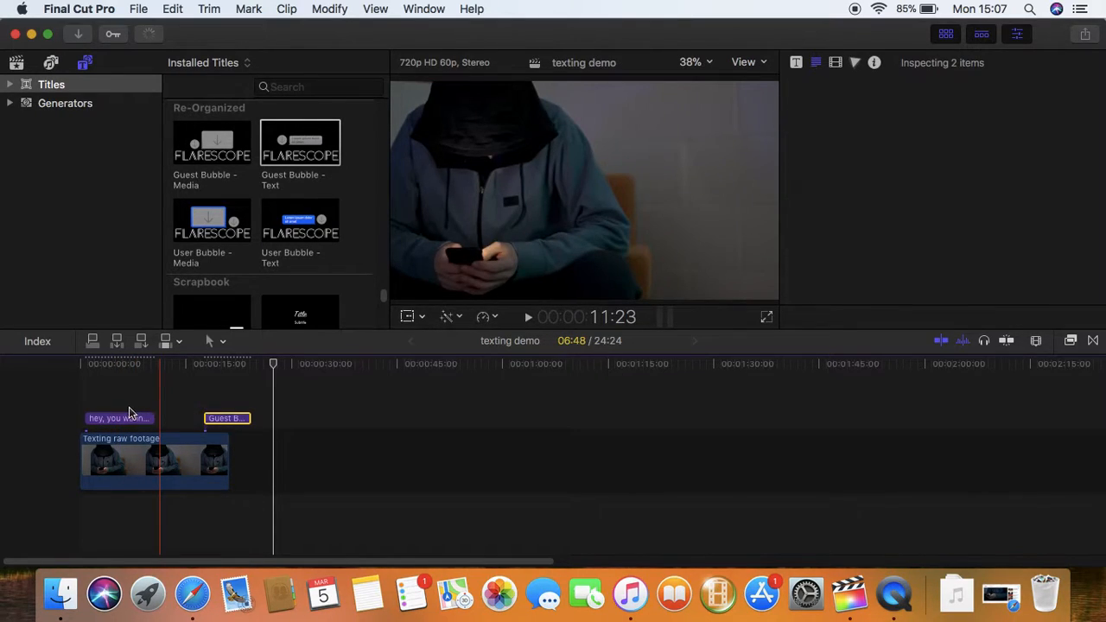
pyautogui.moveTo(216, 419); pyautogui.dragTo(129, 411)
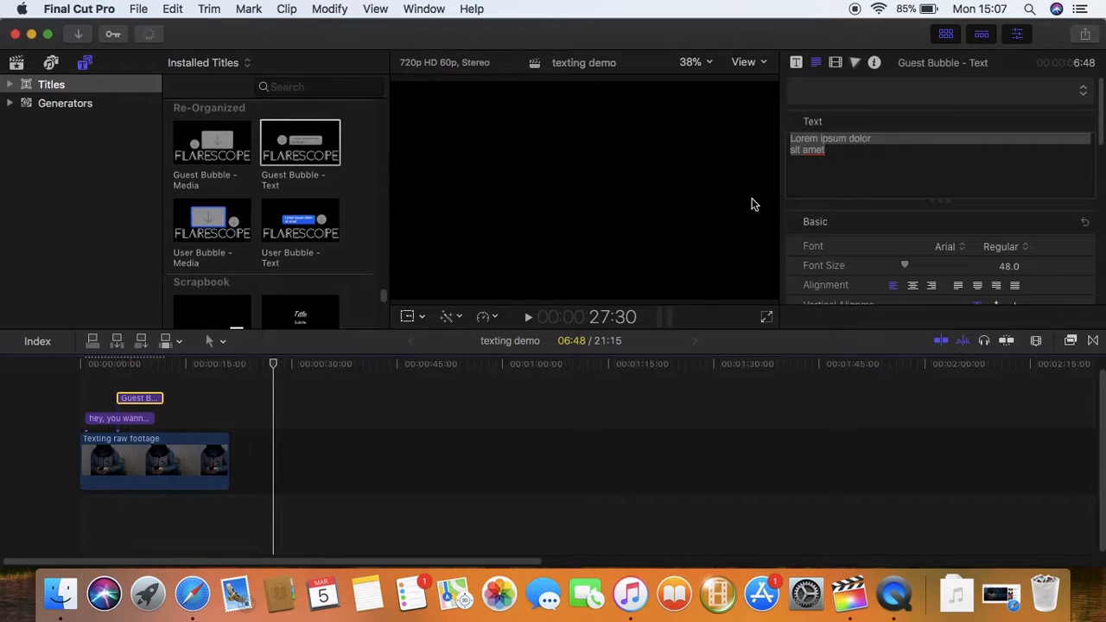
# Move the grey guest bubble with the Position sliders so it sits just below the blue bubble
pyautogui.click(145, 366)
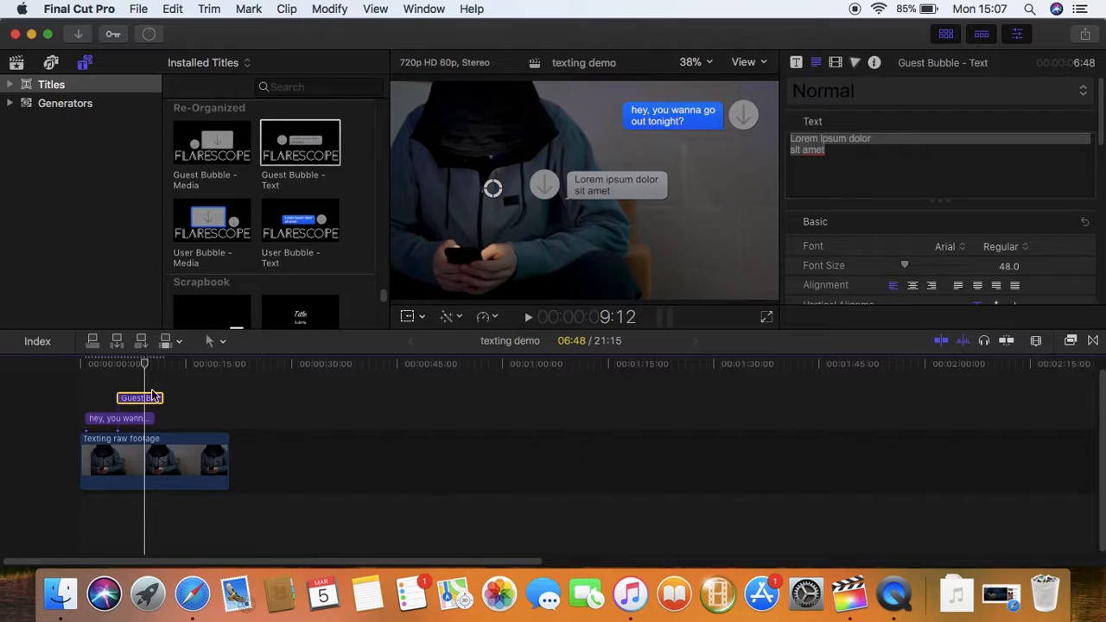
pyautogui.click(796, 63)
pyautogui.moveTo(931, 210); pyautogui.dragTo(912, 225)
pyautogui.moveTo(920, 187); pyautogui.dragTo(934, 187)
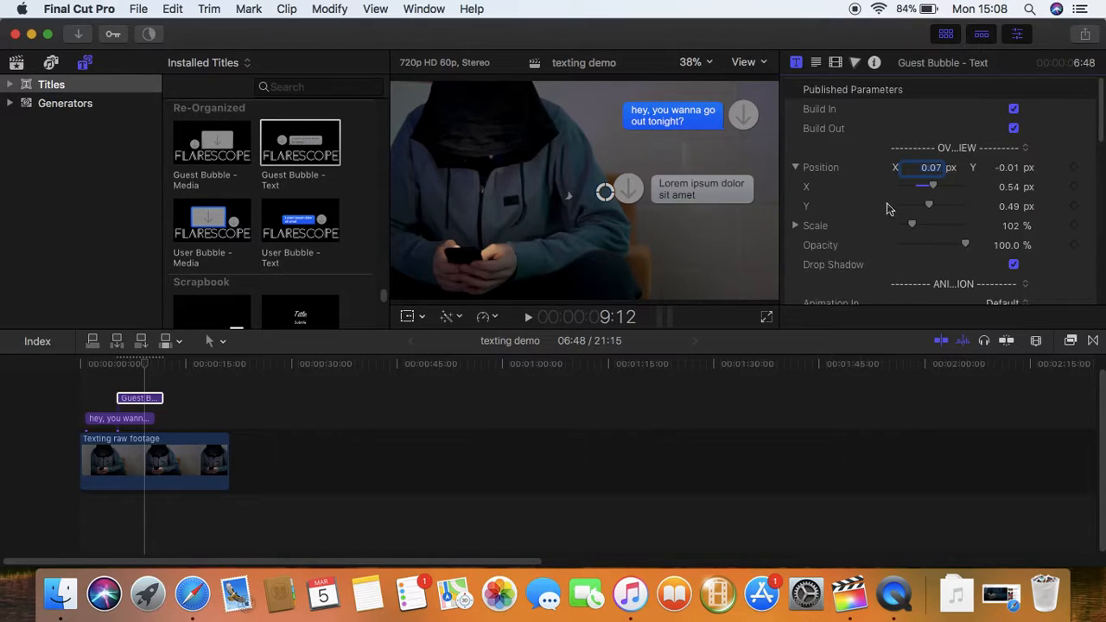
pyautogui.moveTo(930, 209); pyautogui.dragTo(937, 206)
# Replace the guest bubble's placeholder text with 'yeah sure, what time are you thinking'
pyautogui.click(705, 162)
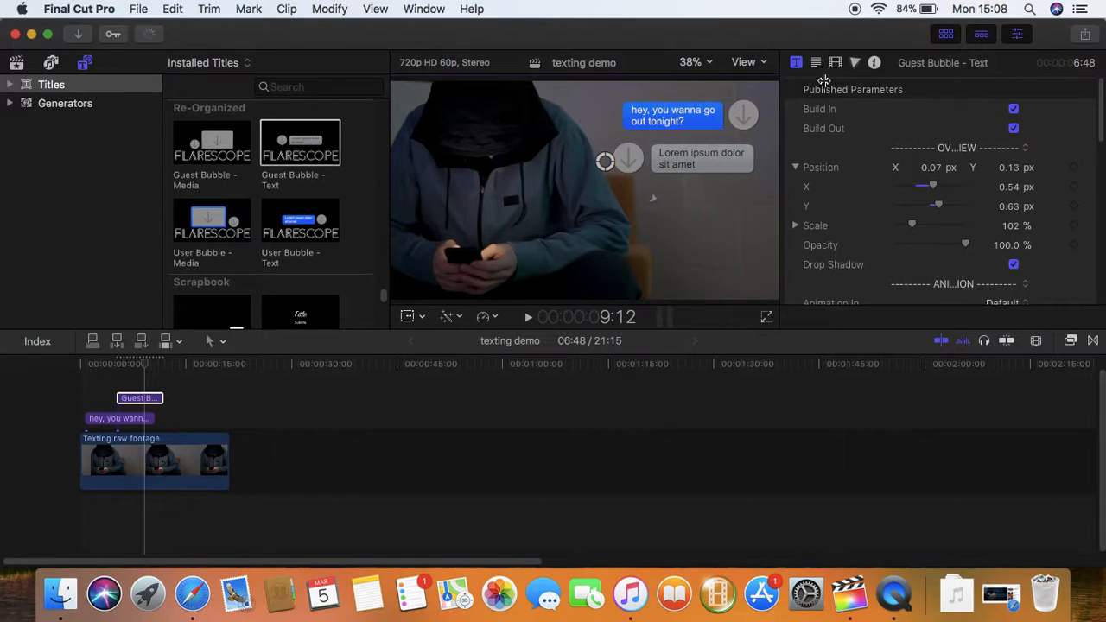
pyautogui.click(816, 63)
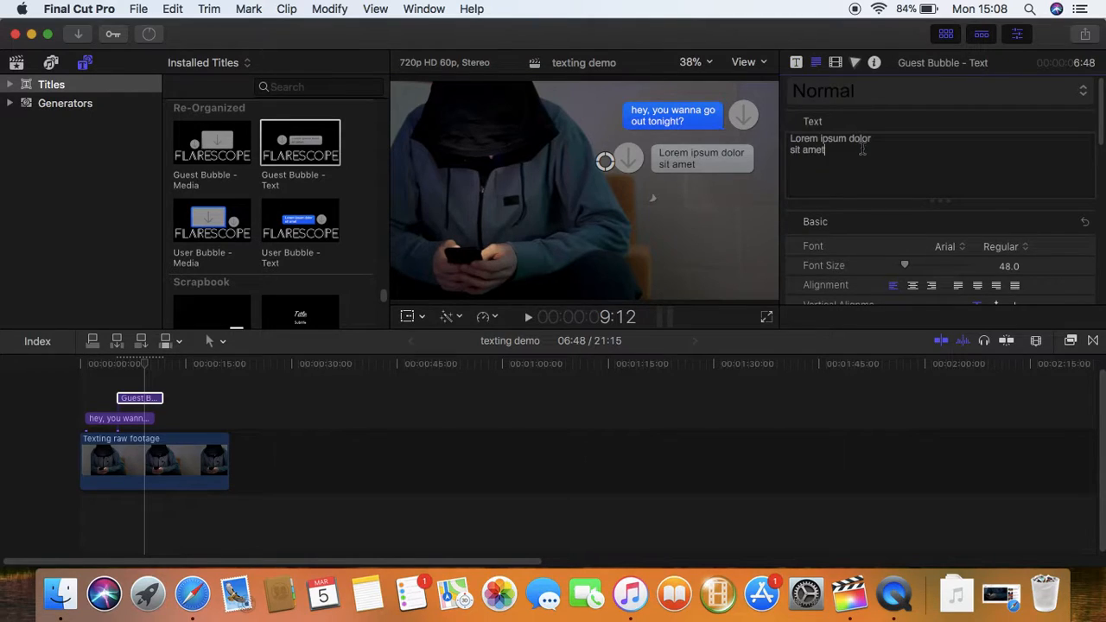
pyautogui.write('ah ')
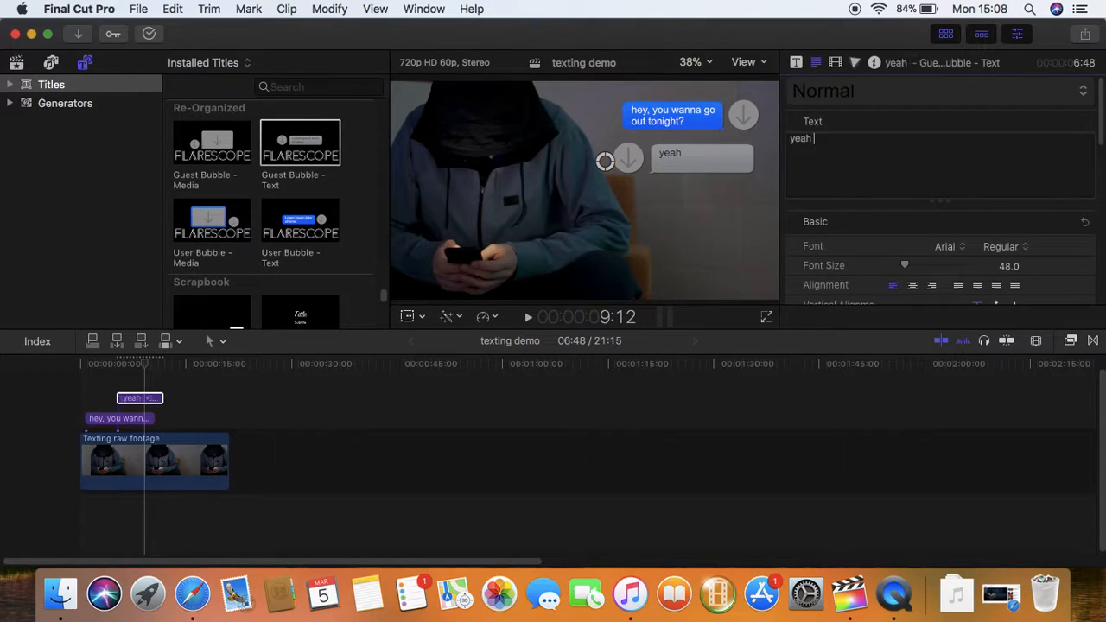
pyautogui.write('sure, what time')
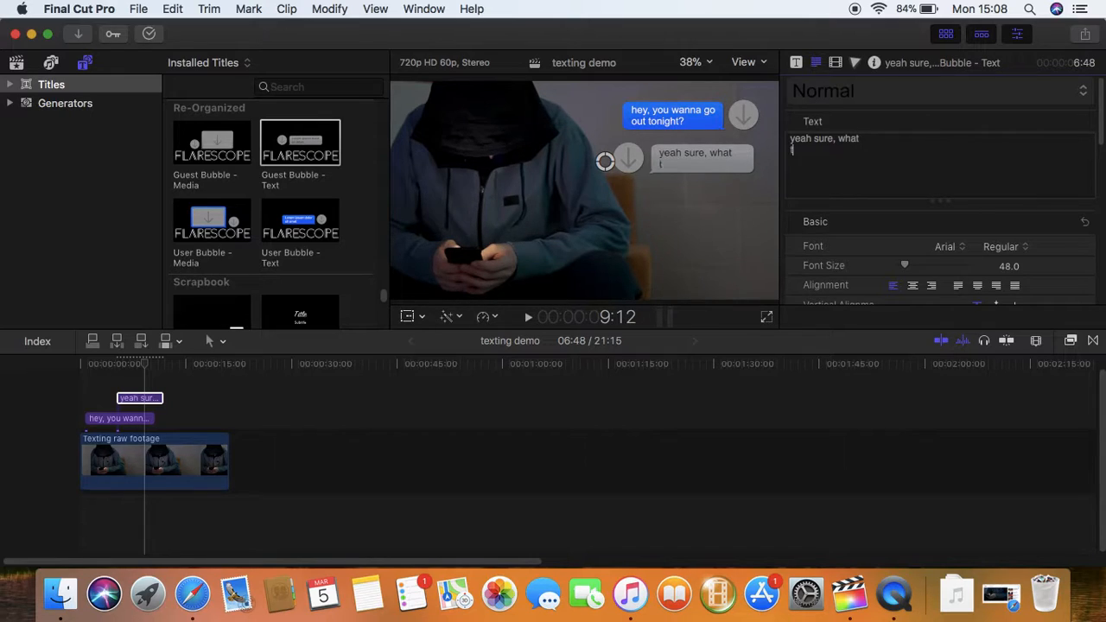
pyautogui.write(' are you thinking')
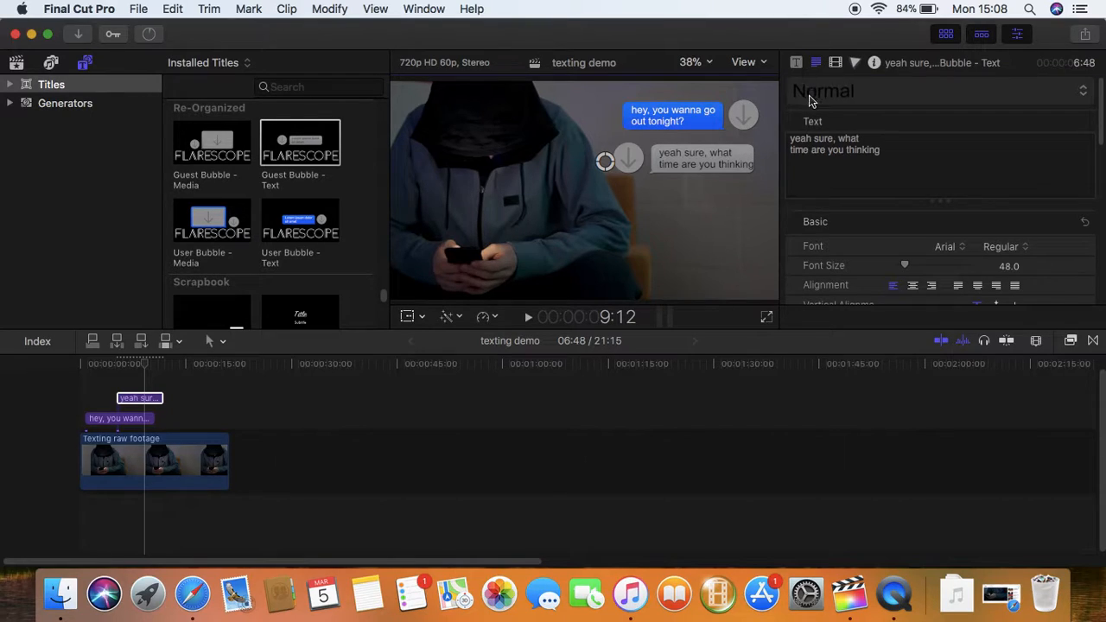
pyautogui.click(795, 63)
# Scale the guest bubble to 105%, then try a rotation and undo it
pyautogui.moveTo(911, 227); pyautogui.dragTo(912, 229)
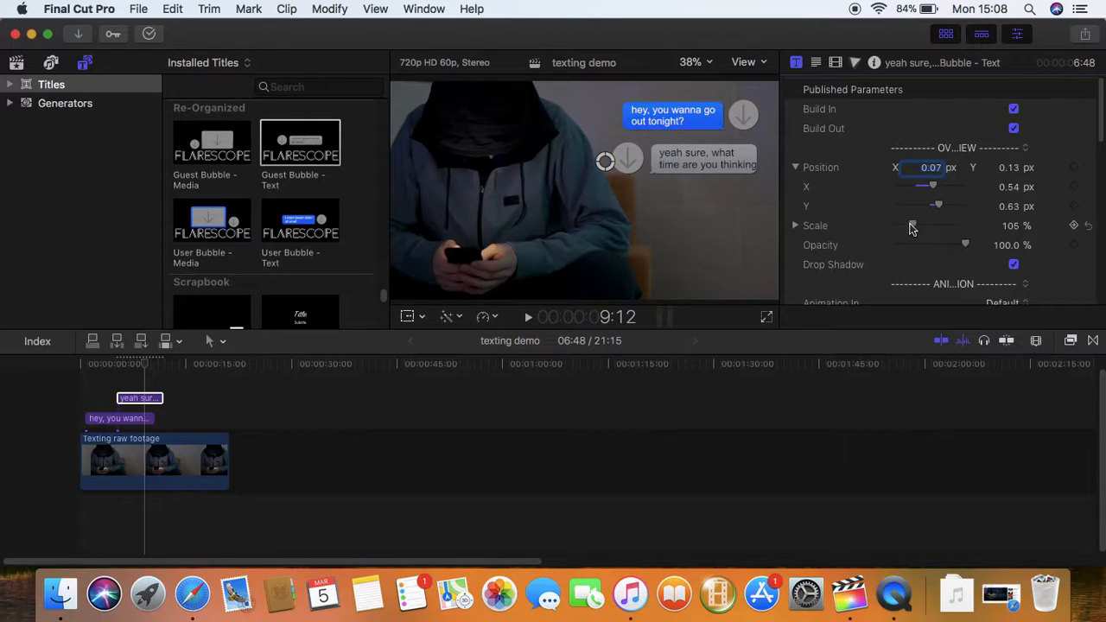
pyautogui.click(755, 166)
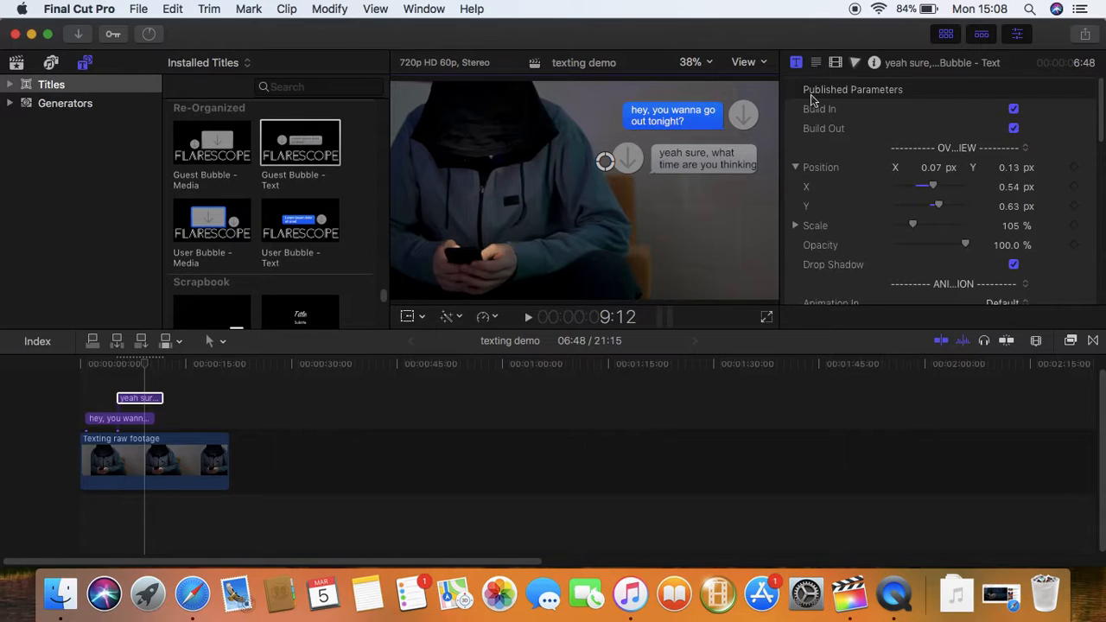
pyautogui.click(815, 62)
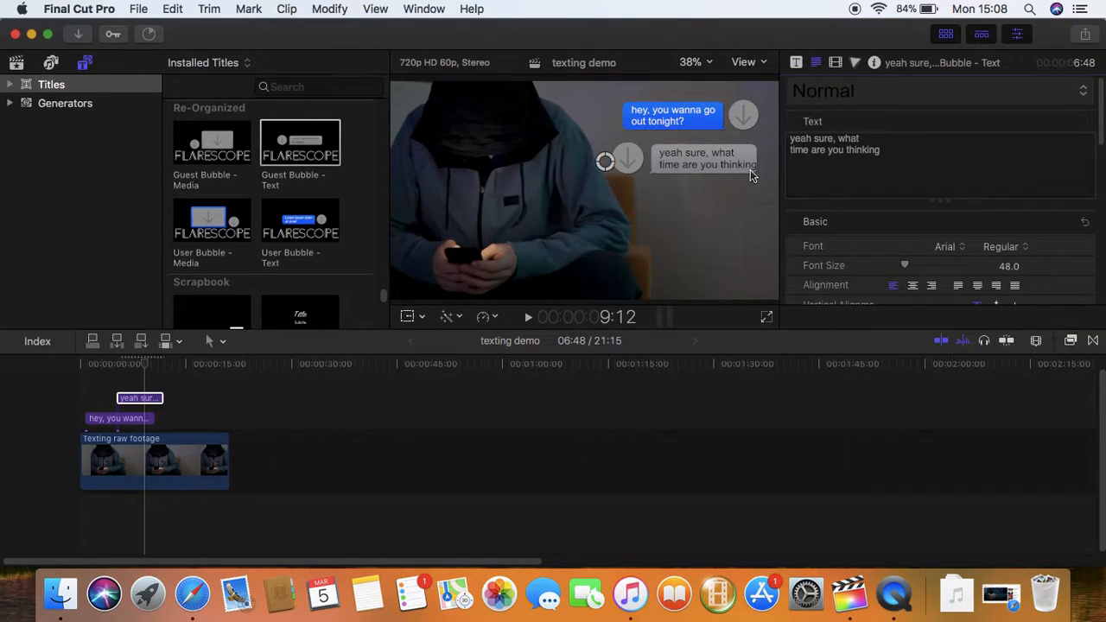
pyautogui.click(834, 62)
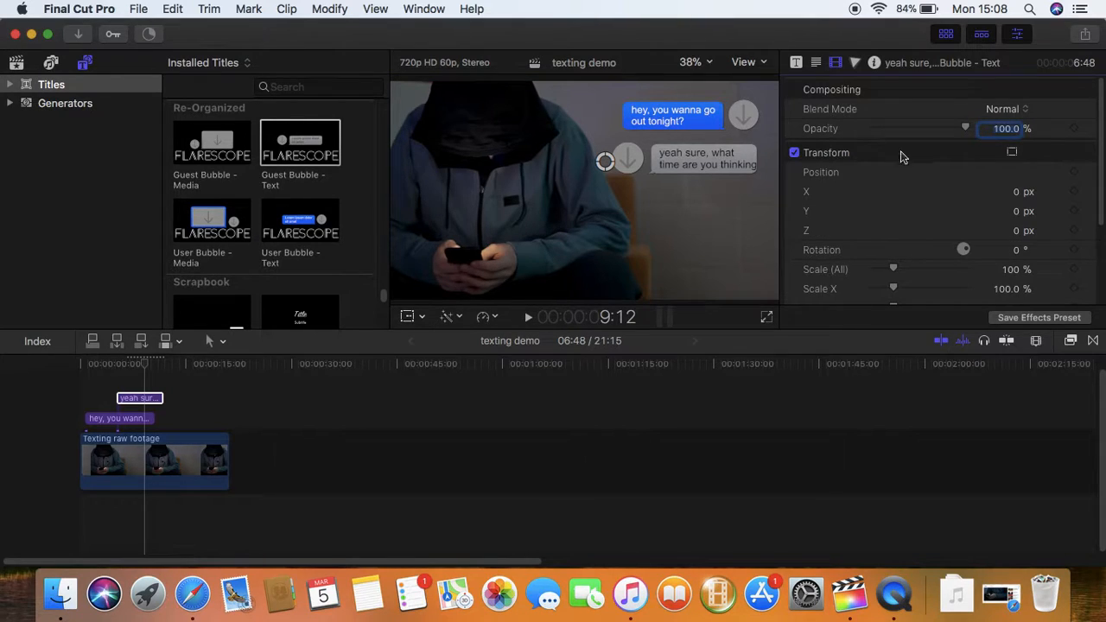
pyautogui.scroll(-1, 923, 198)
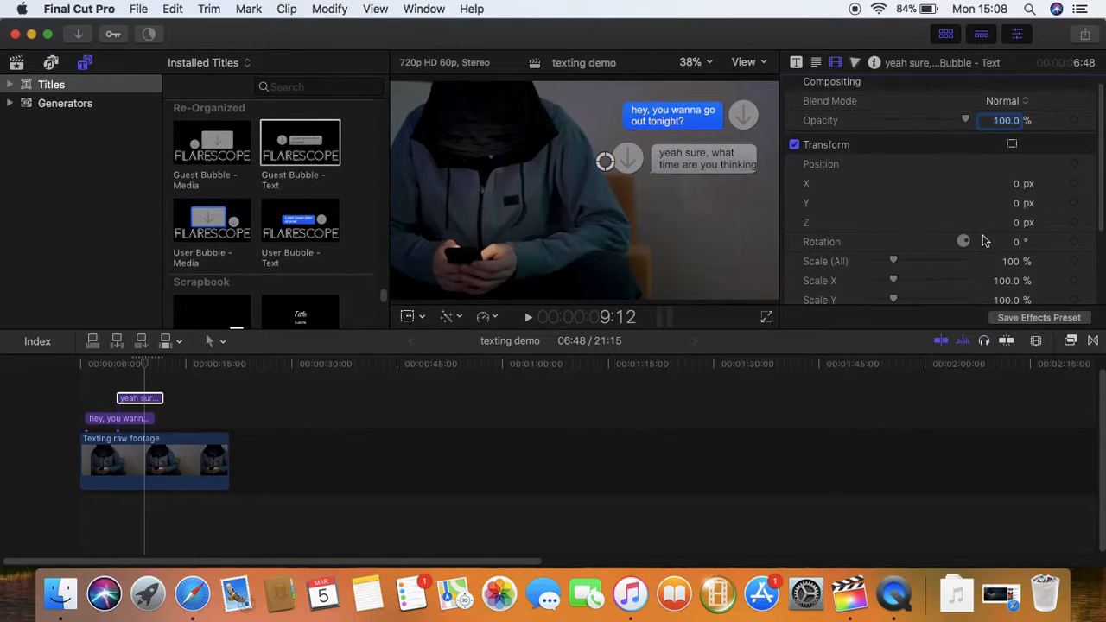
pyautogui.moveTo(965, 240); pyautogui.dragTo(965, 238)
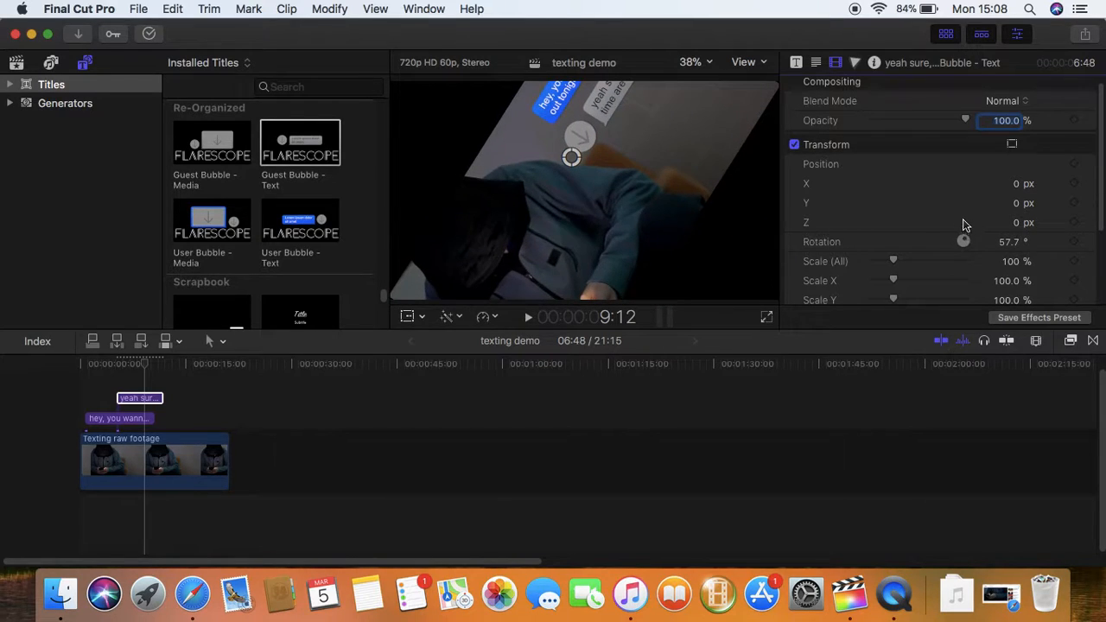
pyautogui.press('super+z')
# Adjust the guest bubble's horizontal position in the Title inspector
pyautogui.click(795, 62)
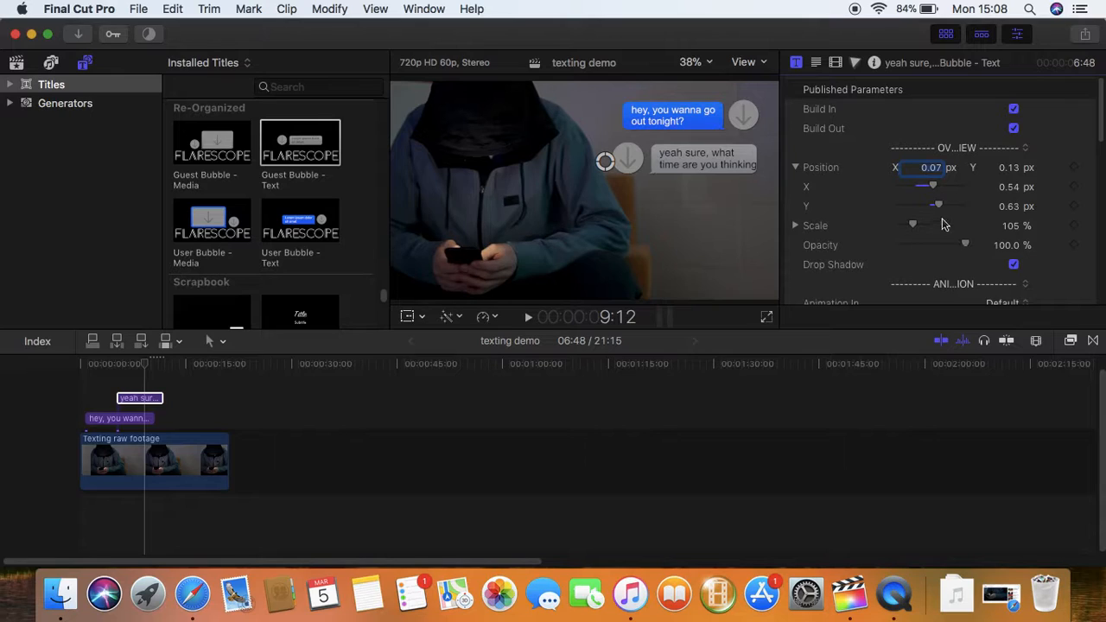
pyautogui.moveTo(939, 168); pyautogui.dragTo(918, 180)
pyautogui.moveTo(1101, 123); pyautogui.dragTo(1103, 214)
# Scale the profile picture to 106% and the grey bubble to 107%, width 614, height 236
pyautogui.moveTo(911, 141); pyautogui.dragTo(917, 147)
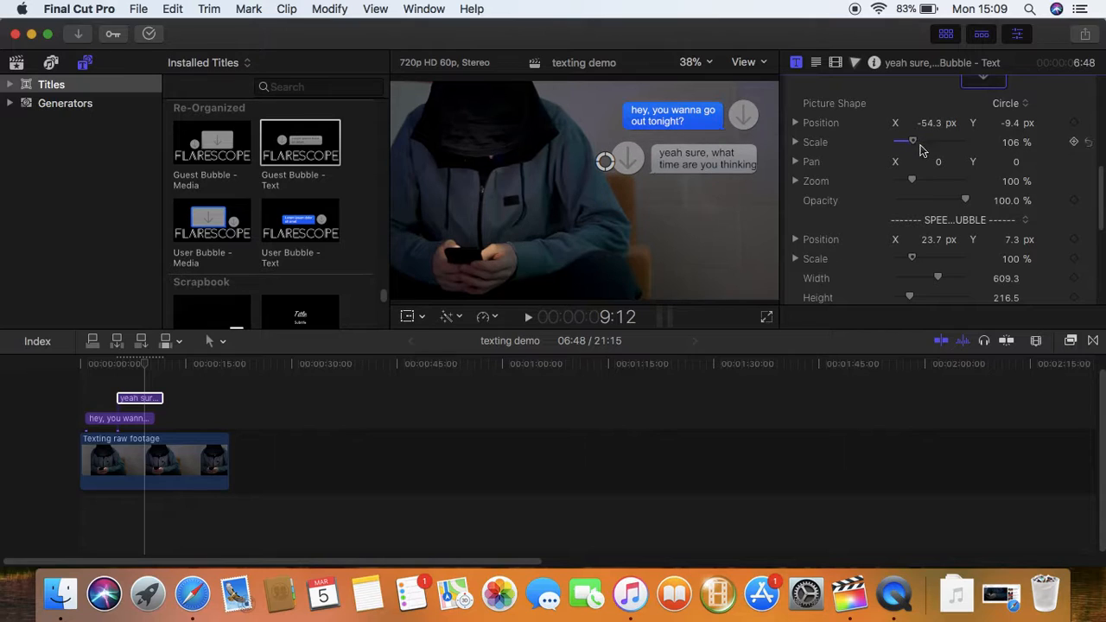
pyautogui.moveTo(1099, 192); pyautogui.dragTo(1094, 214)
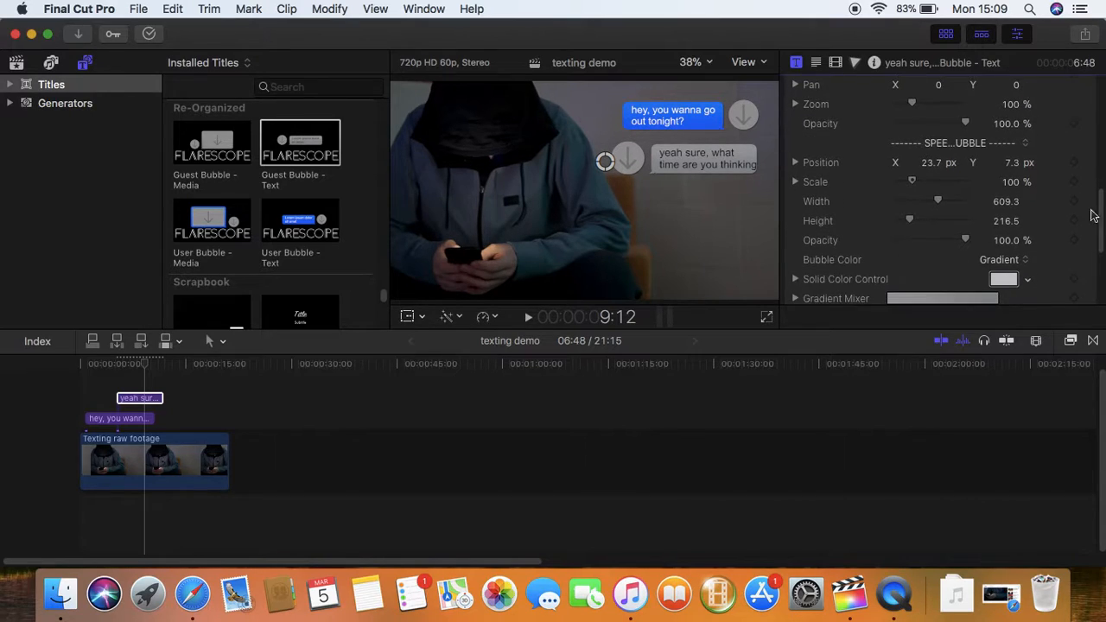
pyautogui.moveTo(917, 182)
pyautogui.mouseDown()
pyautogui.moveTo(926, 182)
pyautogui.moveTo(917, 184)
pyautogui.mouseUp()
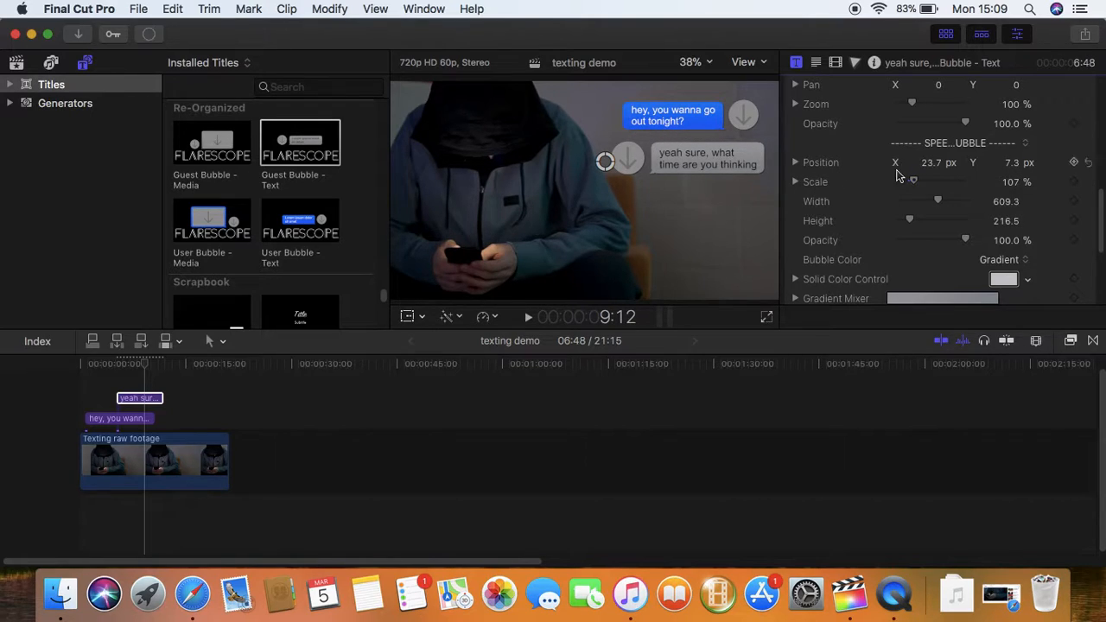
pyautogui.moveTo(940, 203); pyautogui.dragTo(919, 222)
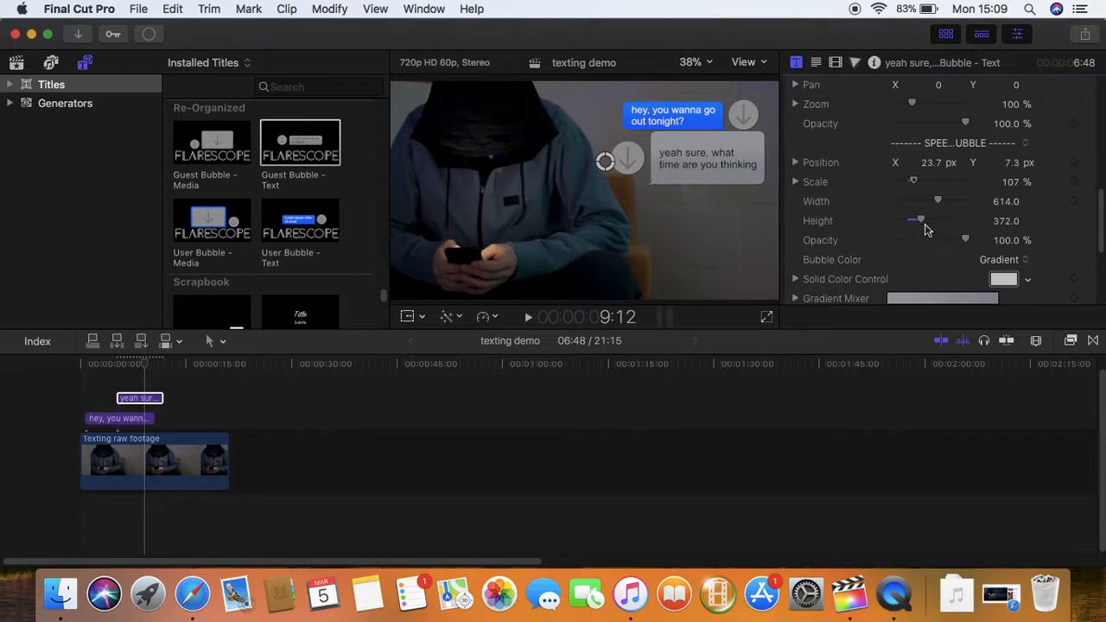
pyautogui.moveTo(919, 222); pyautogui.dragTo(914, 227)
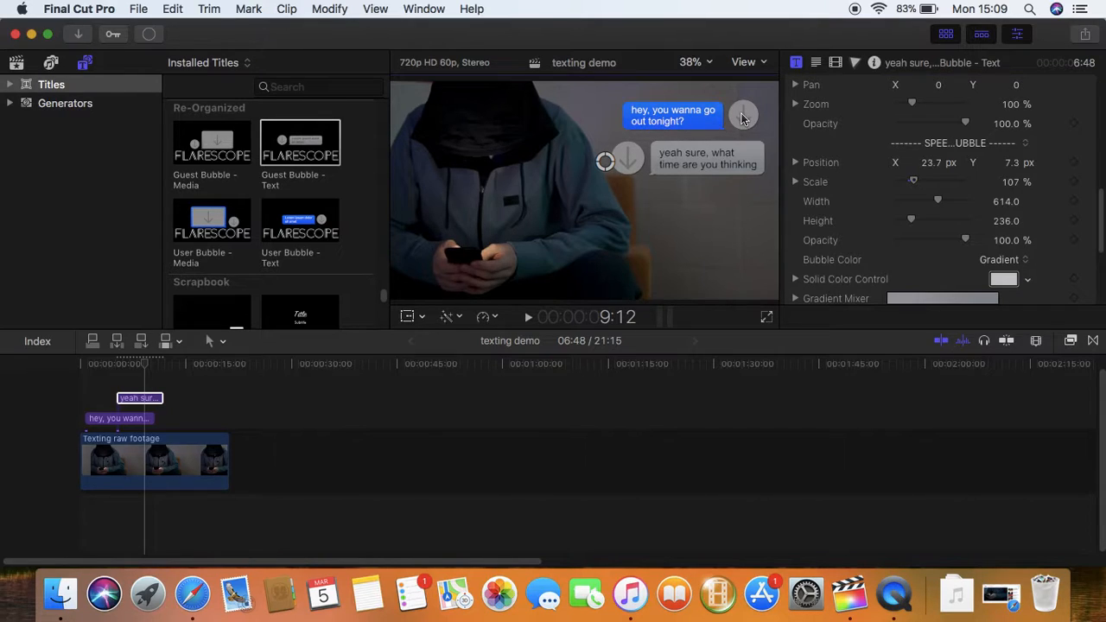
# Start choosing a source clip for the reply bubble's profile picture
pyautogui.click(798, 63)
pyautogui.click(797, 62)
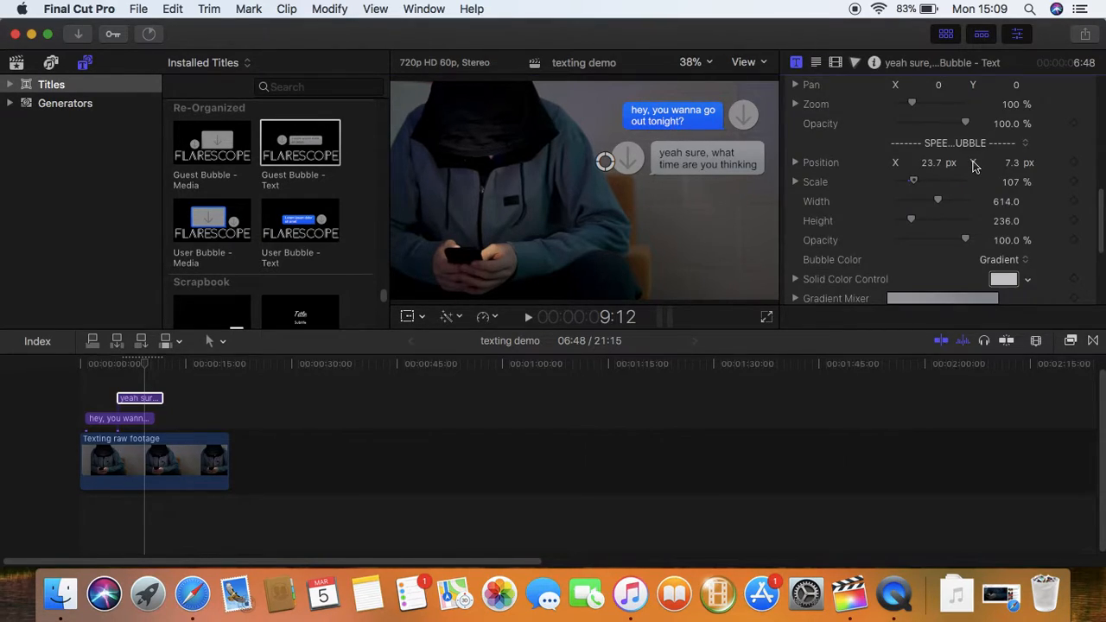
pyautogui.scroll(-1, 976, 164)
pyautogui.scroll(5, 978, 147)
pyautogui.click(982, 116)
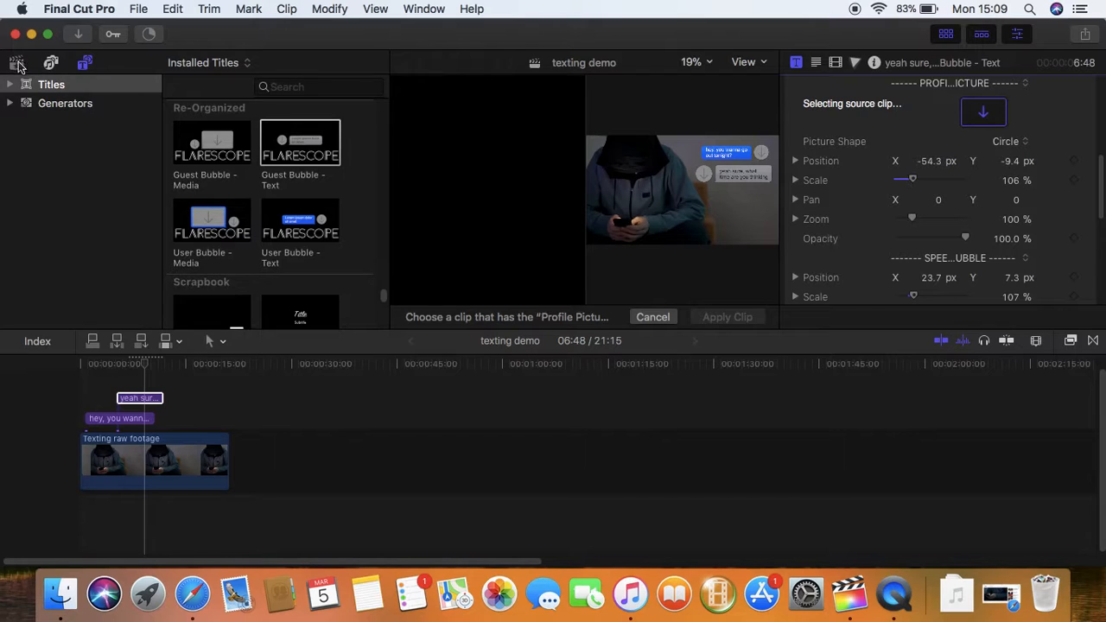
# Import the long-haired woman's headshot JPEG from the Desktop folder
pyautogui.click(16, 63)
pyautogui.rightClick(337, 263)
pyautogui.click(385, 263)
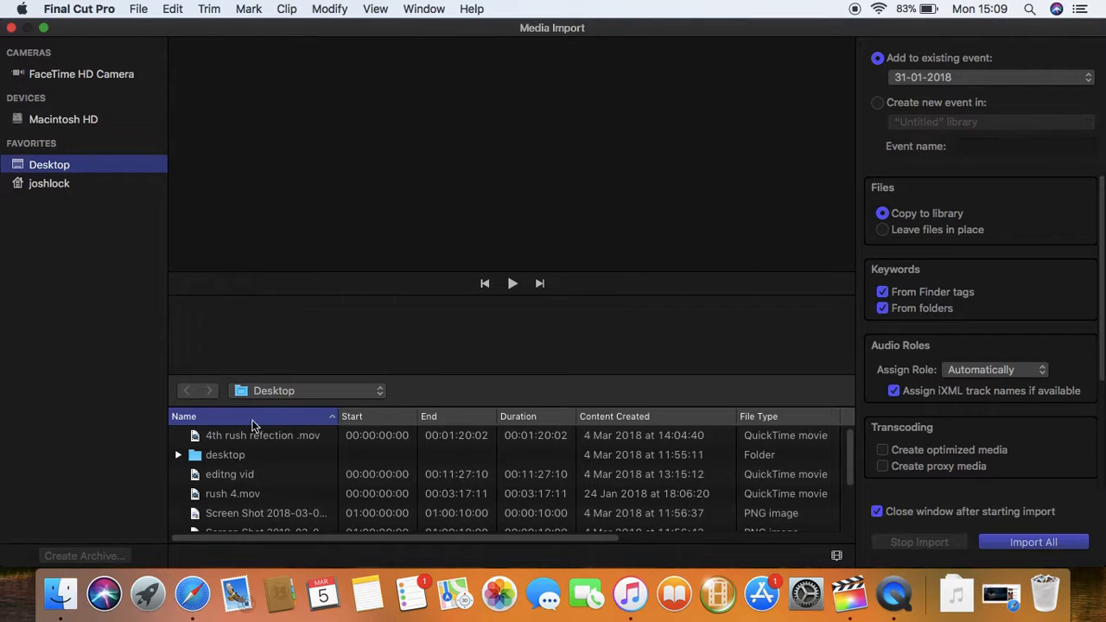
pyautogui.click(178, 455)
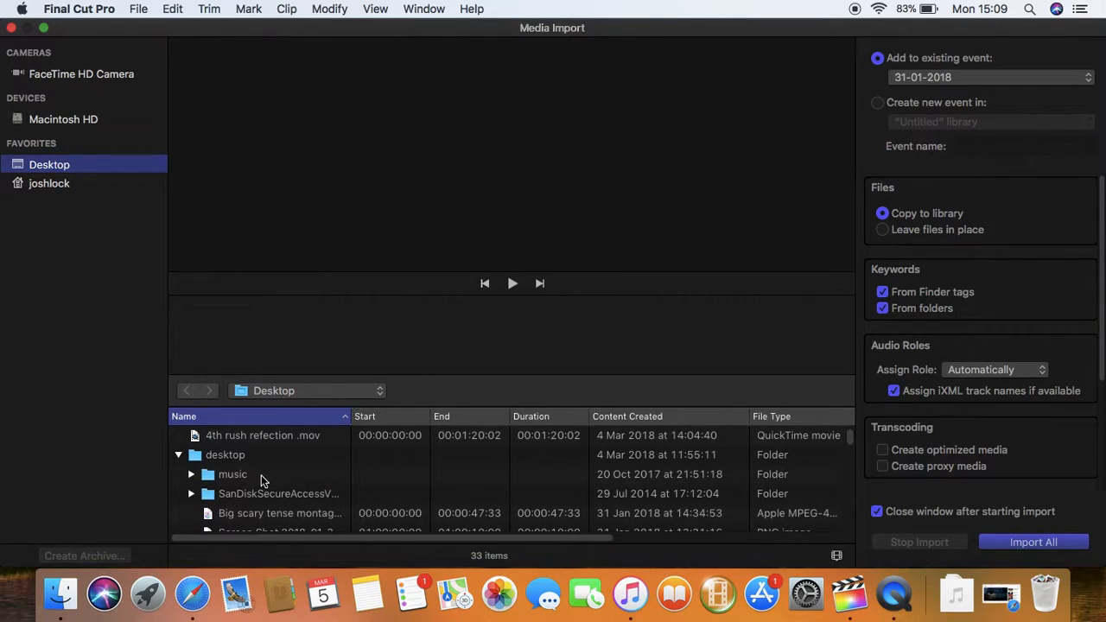
pyautogui.scroll(-1, 272, 477)
pyautogui.scroll(1, 271, 475)
pyautogui.scroll(-10, 850, 443)
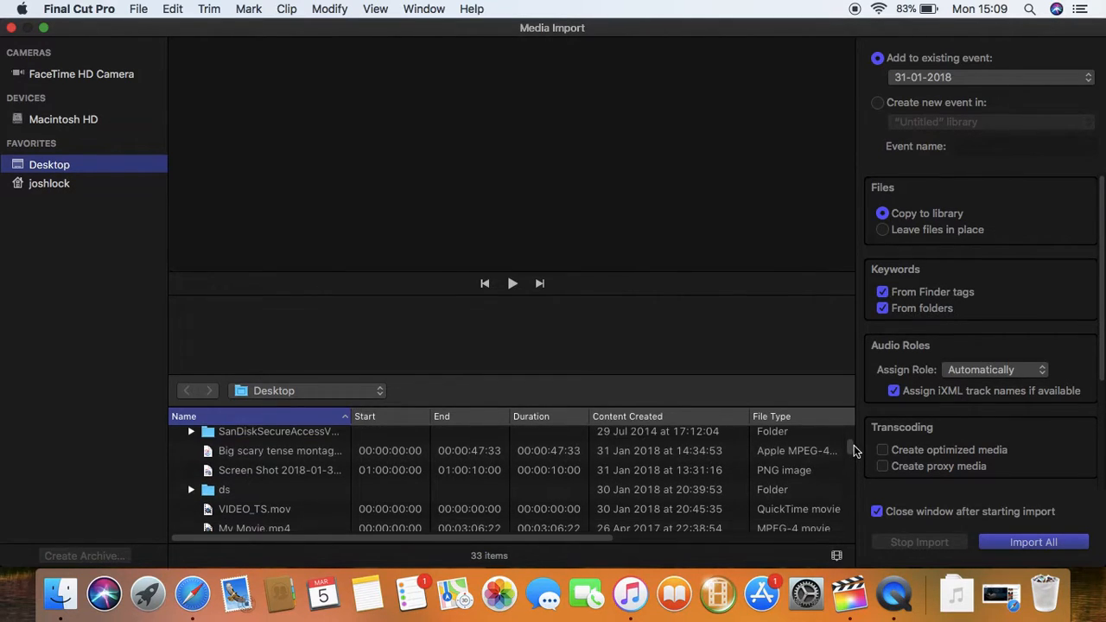
pyautogui.scroll(-1, 857, 464)
pyautogui.click(246, 503)
pyautogui.click(243, 486)
pyautogui.doubleClick(242, 487)
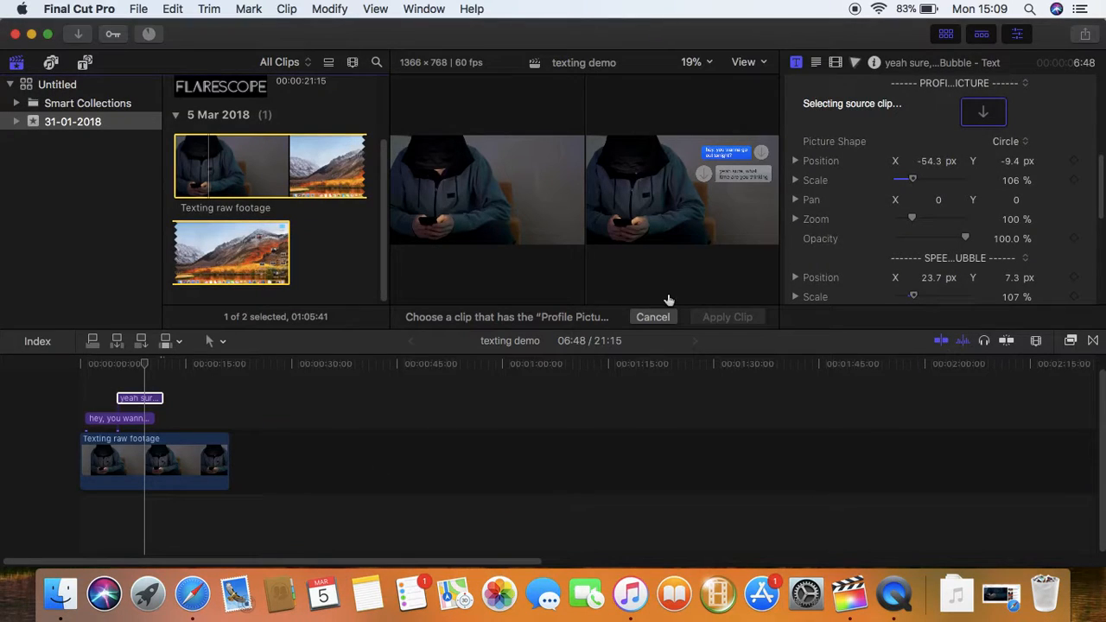
# Import the tan-coated woman's headshot JPEG as well
pyautogui.rightClick(328, 231)
pyautogui.click(376, 239)
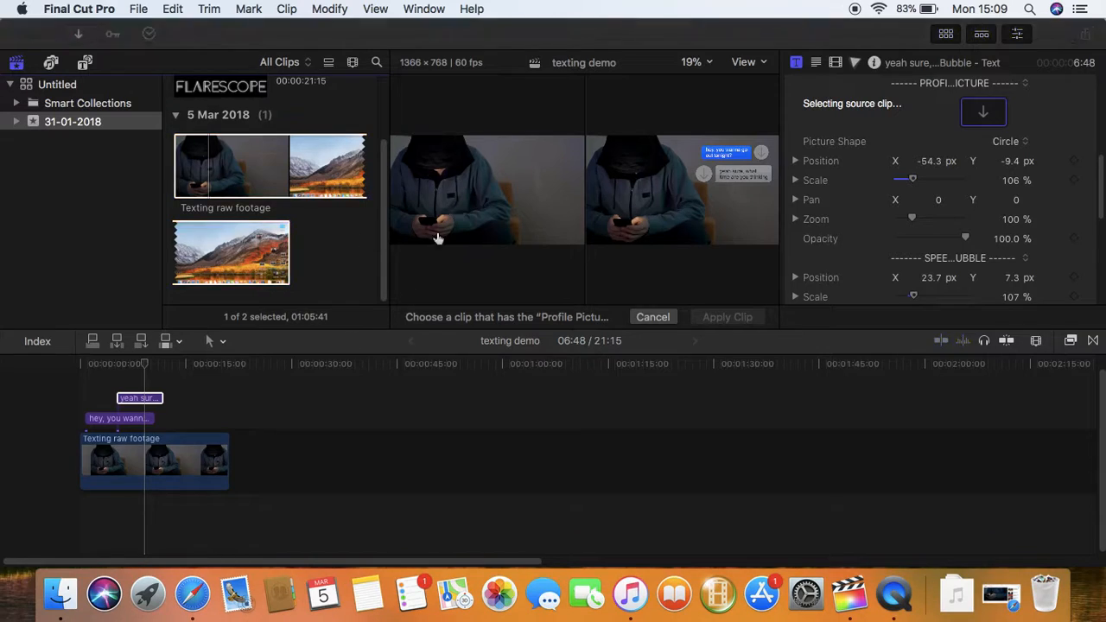
pyautogui.scroll(-5, 294, 510)
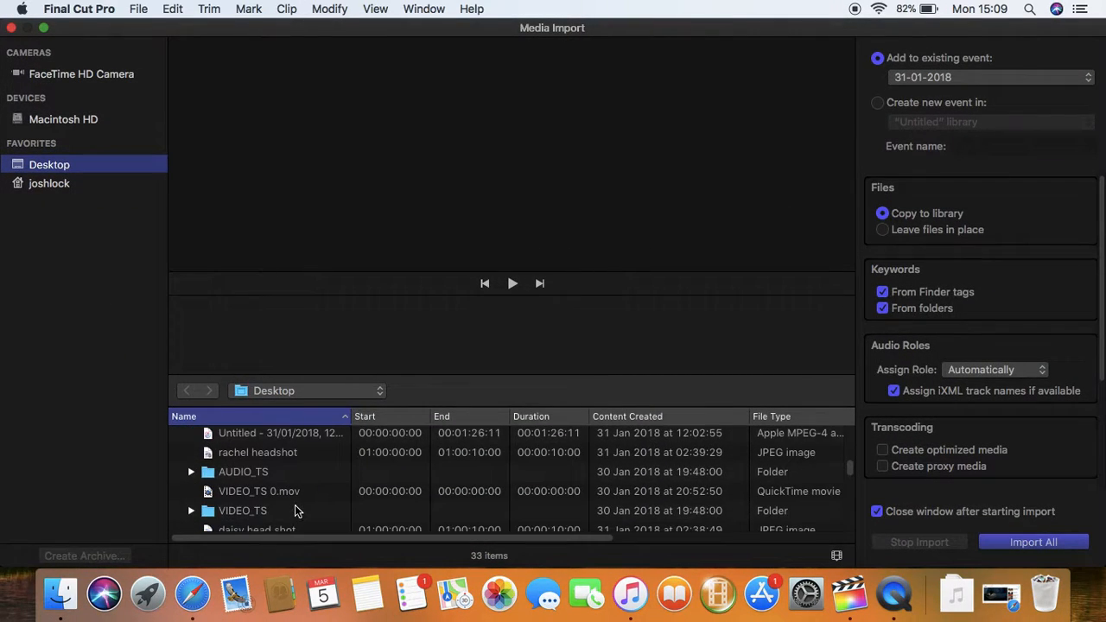
pyautogui.click(282, 457)
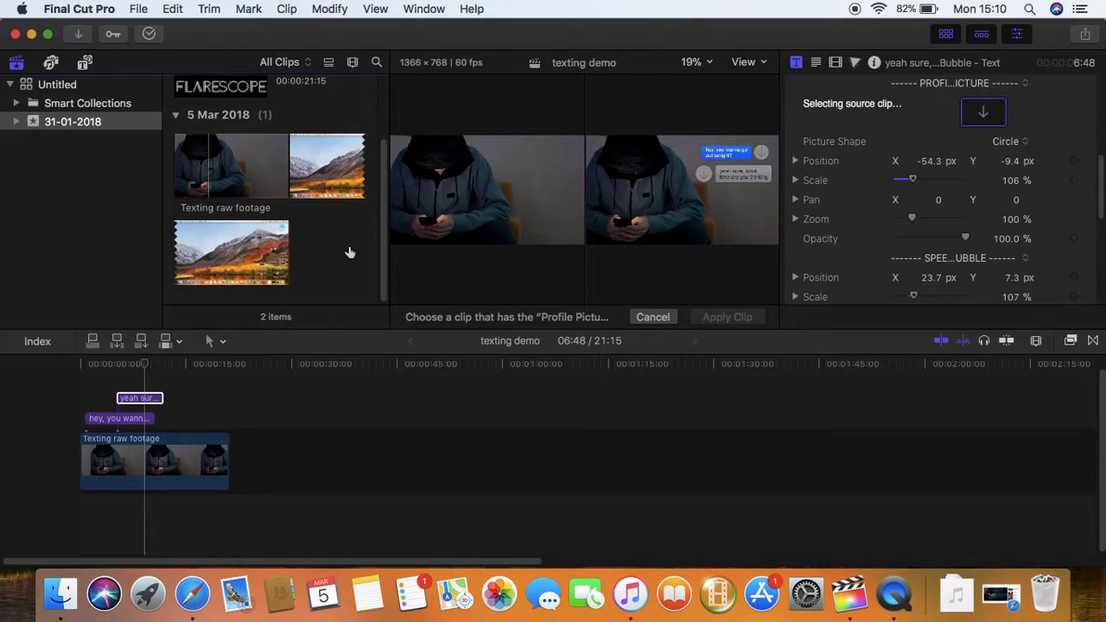
pyautogui.rightClick(349, 252)
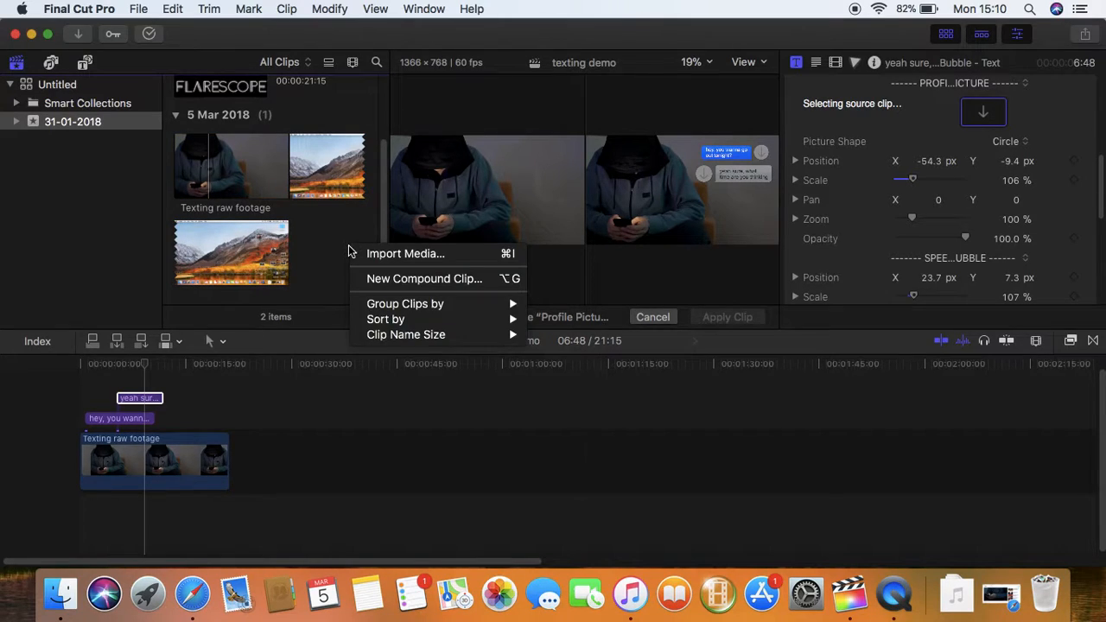
pyautogui.press('Escape')
pyautogui.scroll(3, 353, 247)
pyautogui.scroll(-3, 333, 236)
# Apply the long-haired headshot clip as the reply bubble's circular profile picture
pyautogui.click(98, 104)
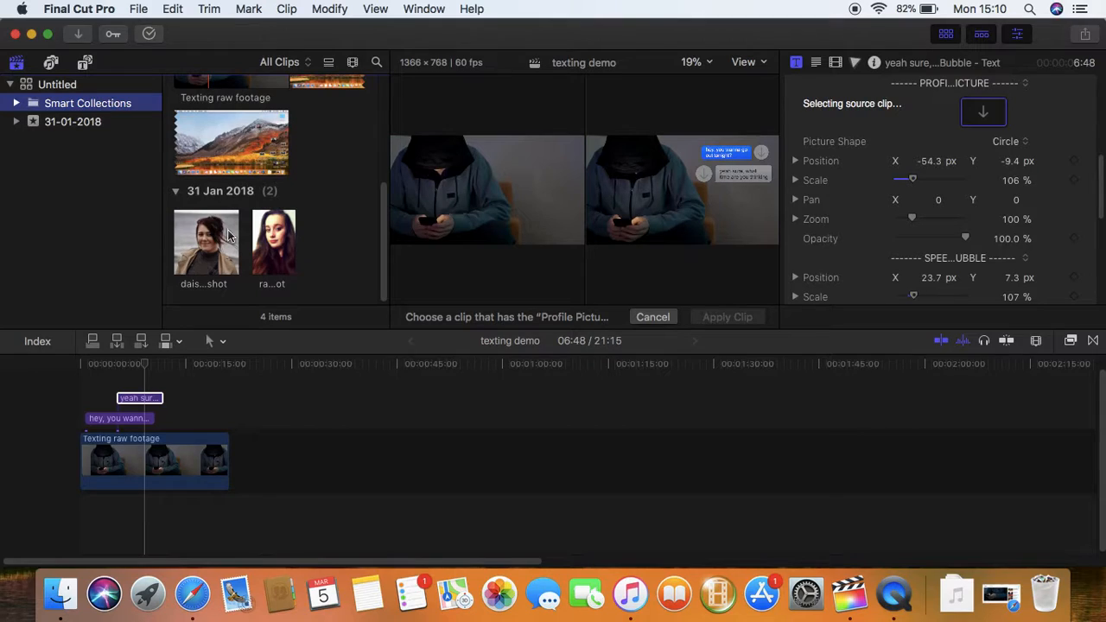
pyautogui.click(263, 245)
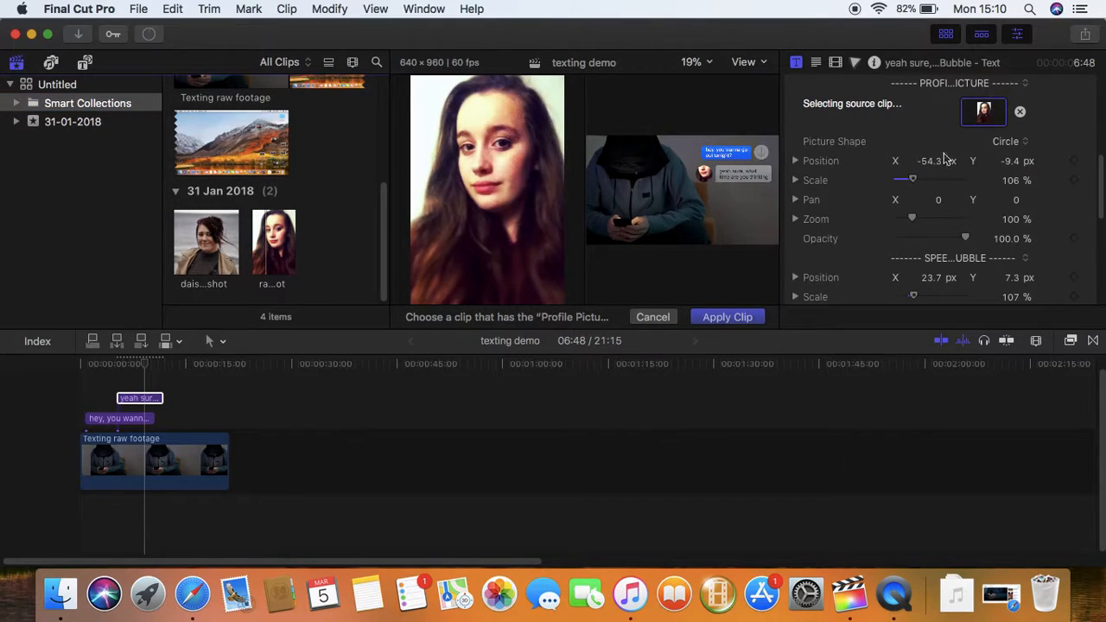
pyautogui.click(739, 316)
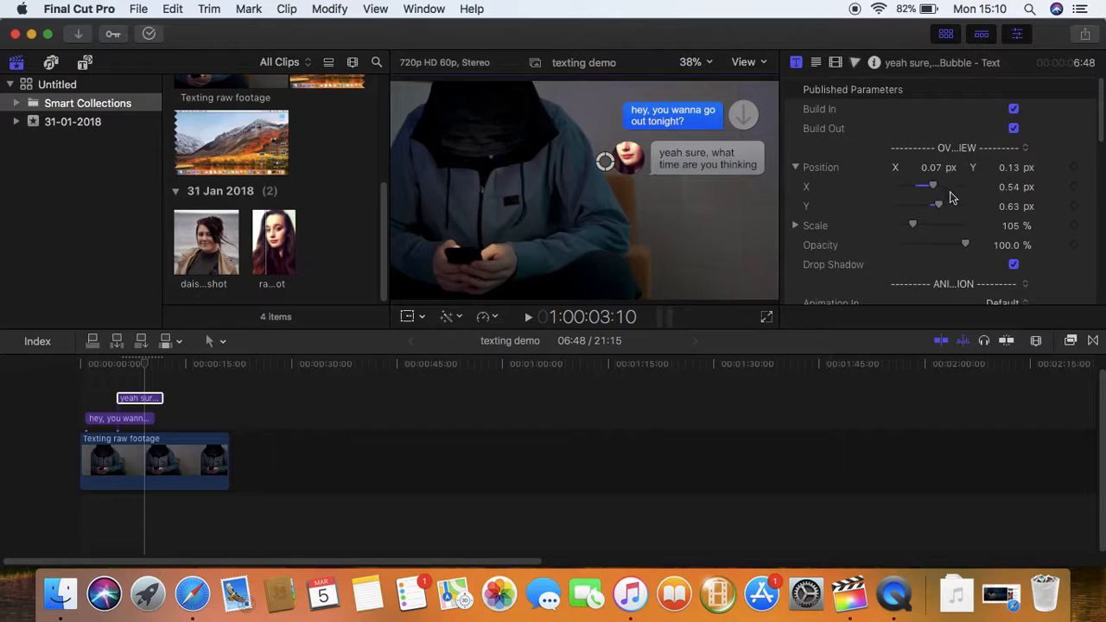
pyautogui.scroll(-6, 949, 198)
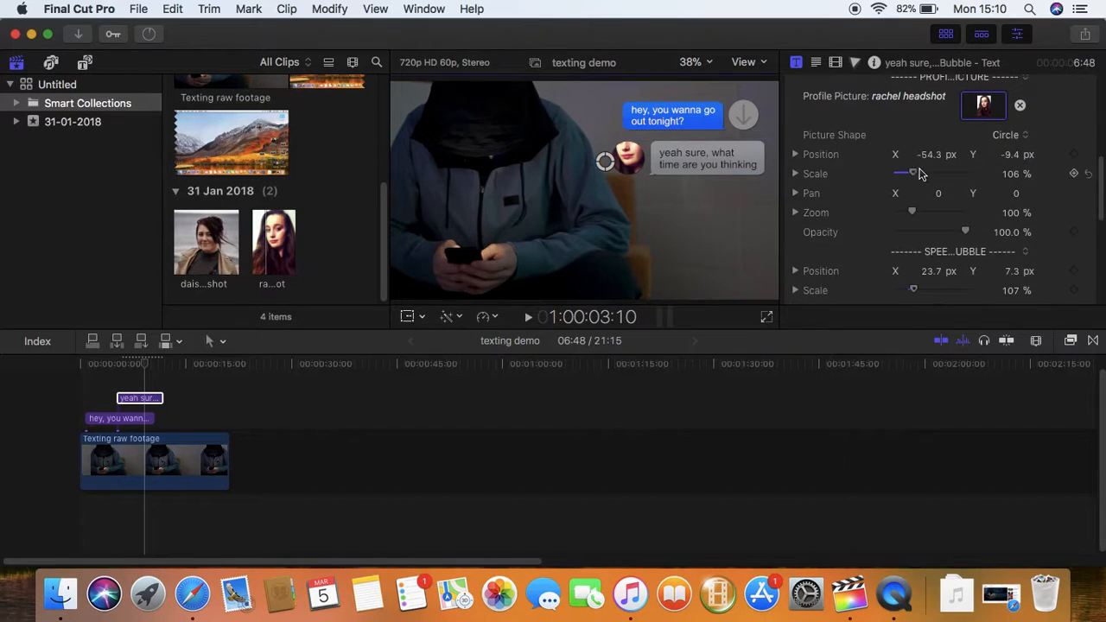
# Shrink the profile picture to 93% and set its Picture Shape to Square
pyautogui.moveTo(917, 171); pyautogui.dragTo(907, 213)
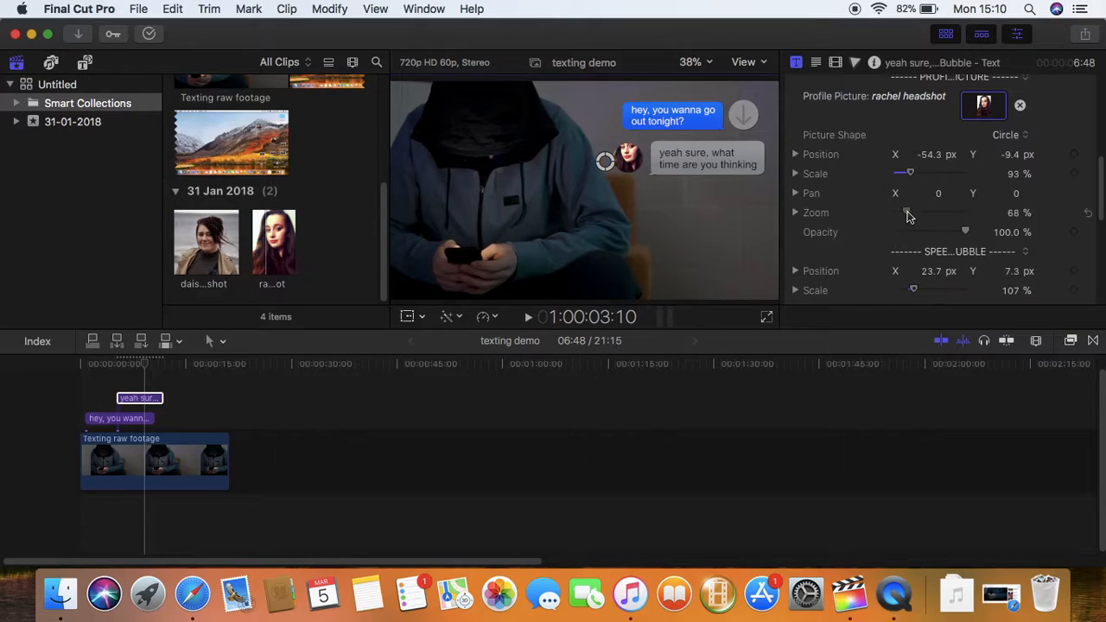
pyautogui.click(929, 156)
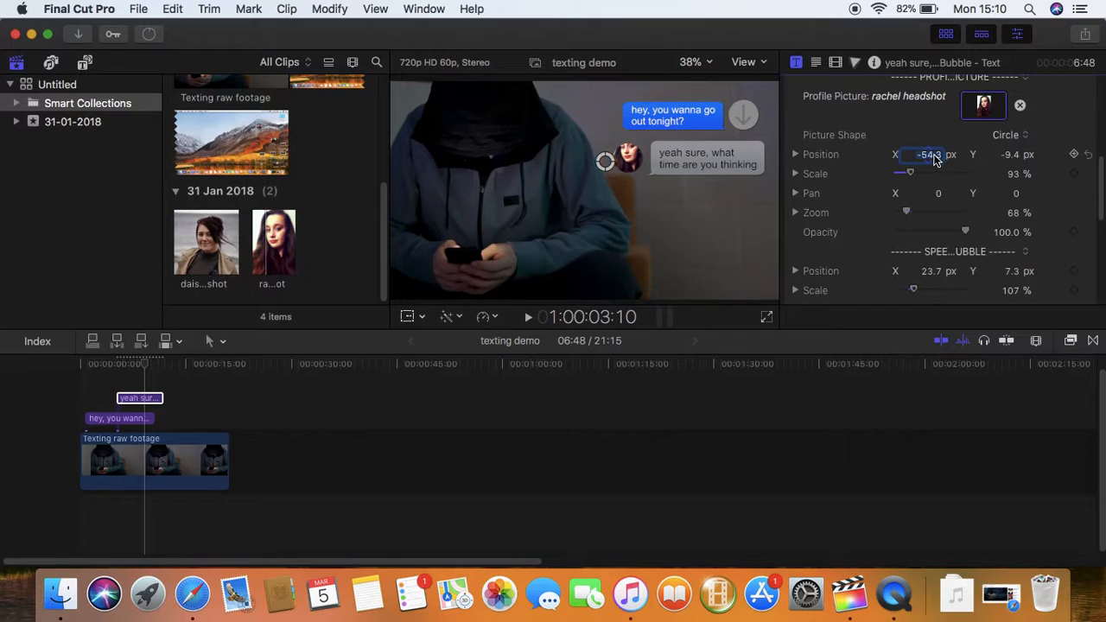
pyautogui.write('-60')
pyautogui.press('Return')
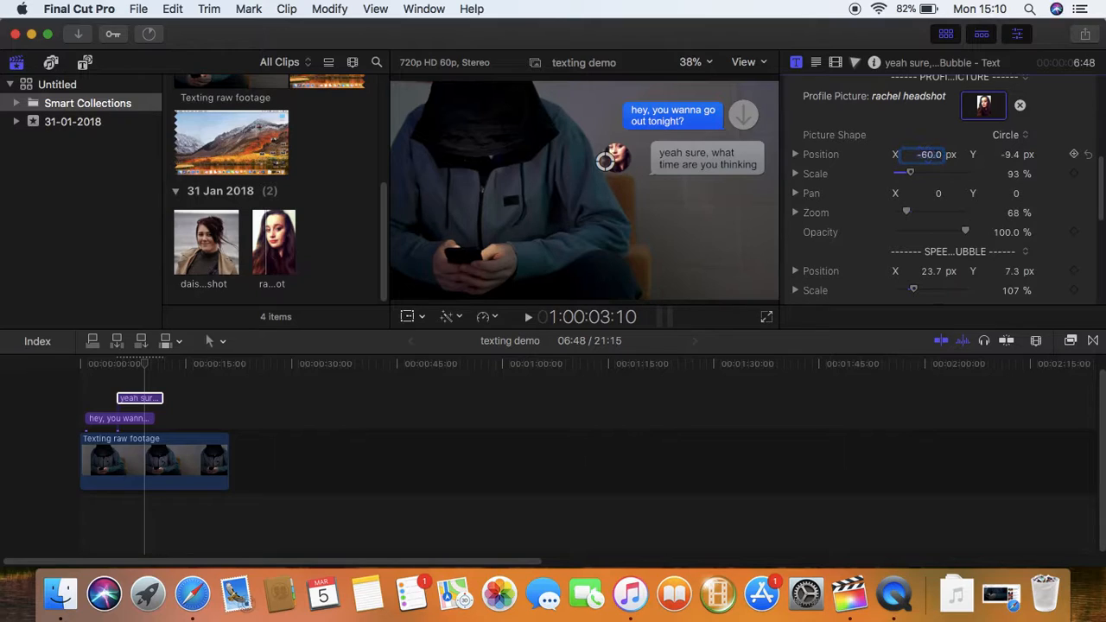
pyautogui.press('super+z')
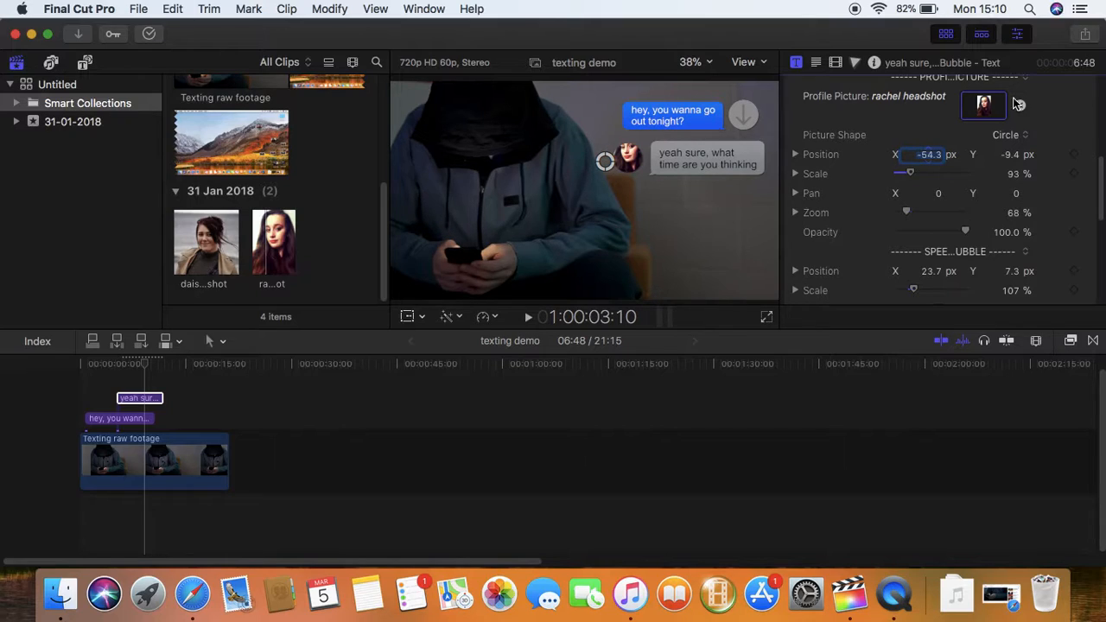
pyautogui.click(1022, 137)
pyautogui.click(1020, 153)
pyautogui.click(872, 200)
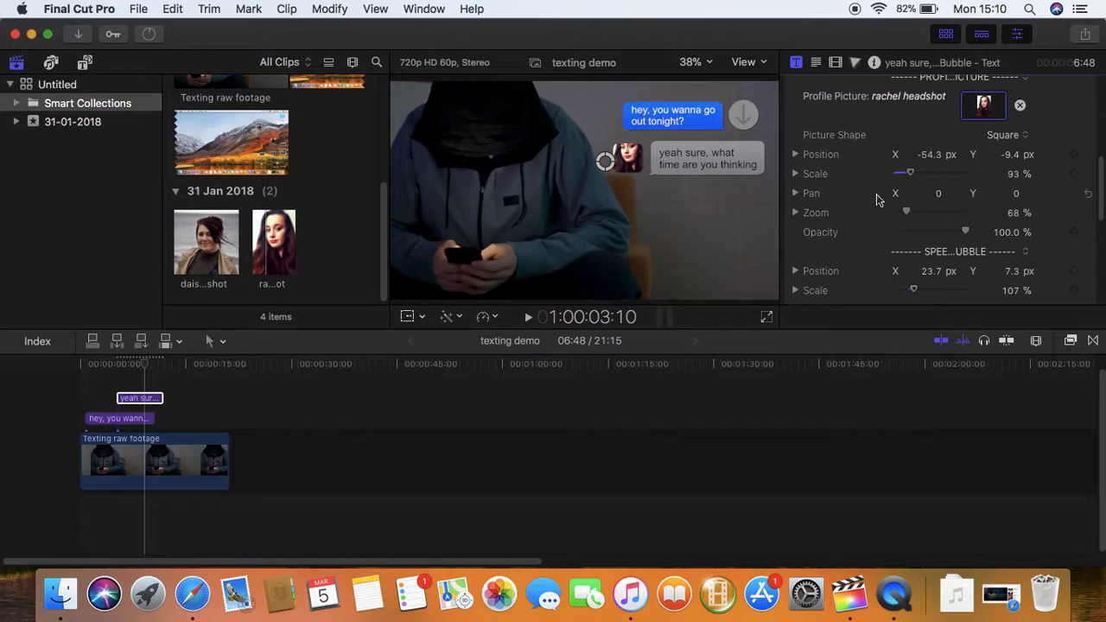
# Pan the headshot inside its frame to X -5 and Y -22
pyautogui.click(938, 195)
pyautogui.write('15')
pyautogui.press('Return')
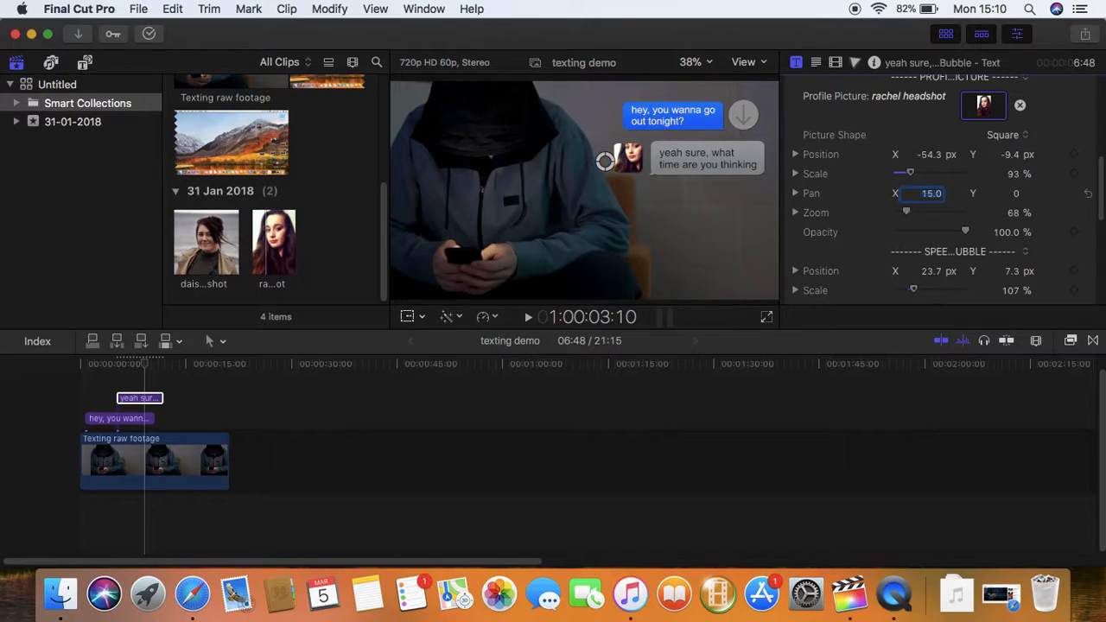
pyautogui.write('-5')
pyautogui.press('Return')
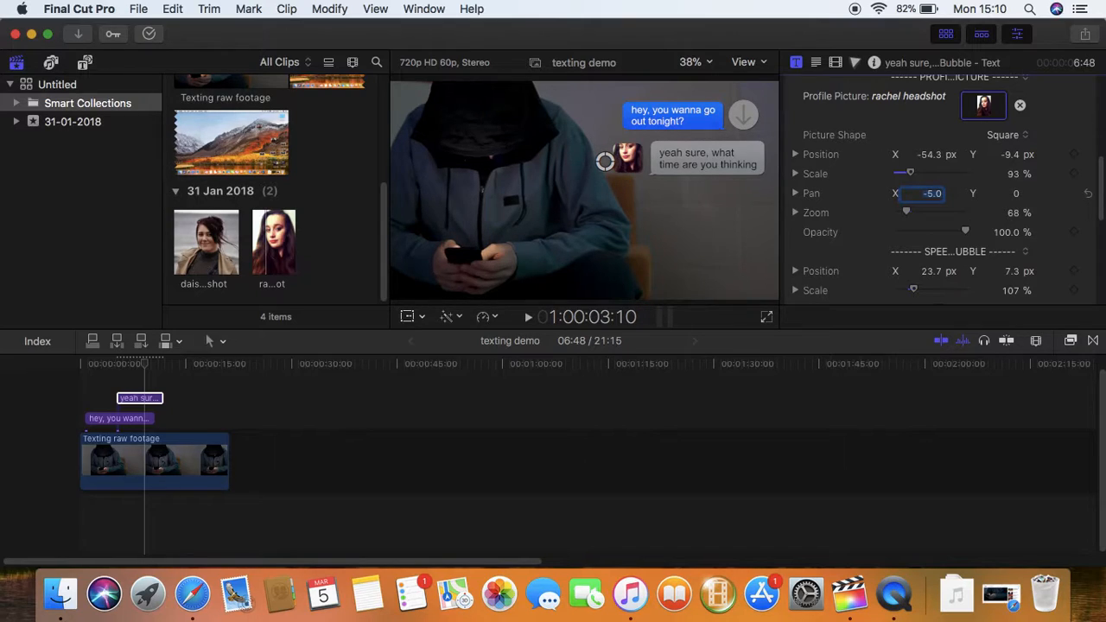
pyautogui.click(1011, 195)
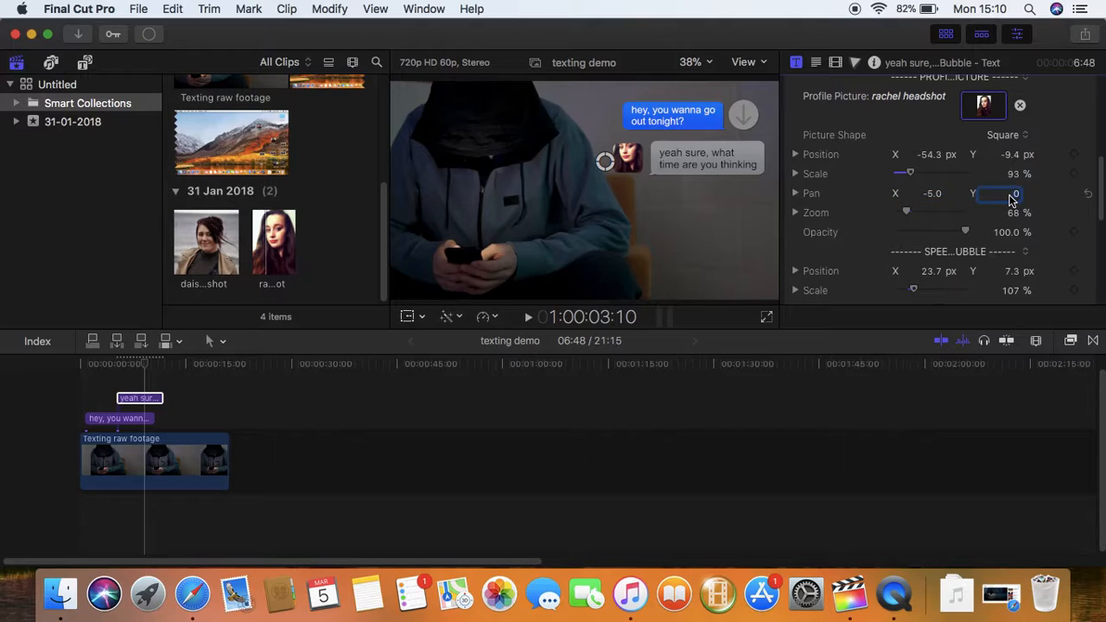
pyautogui.press('Return')
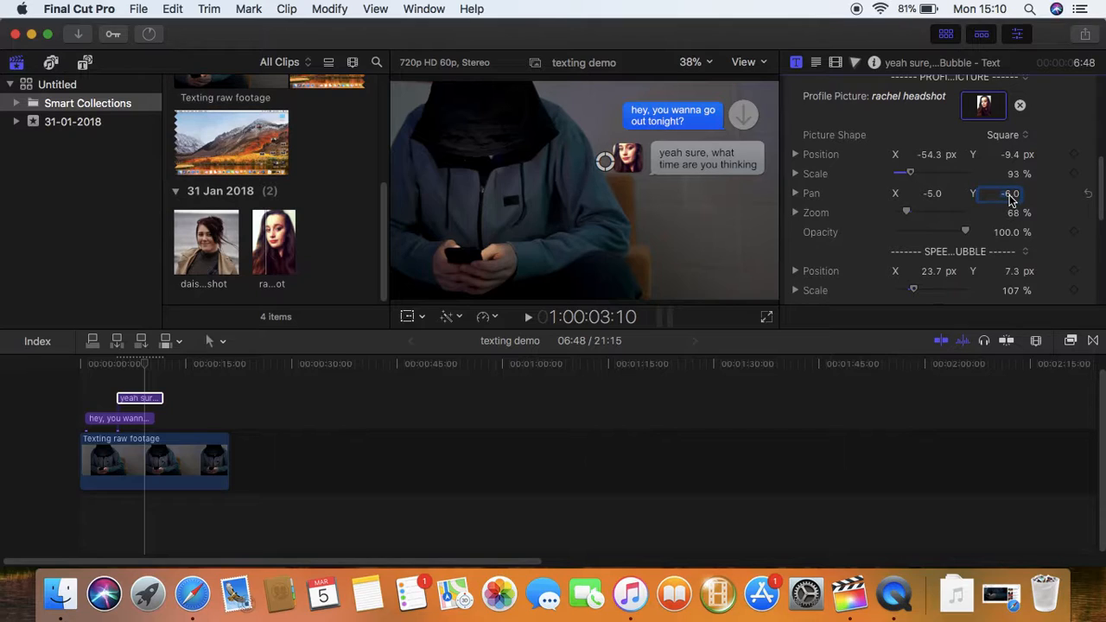
pyautogui.write('16')
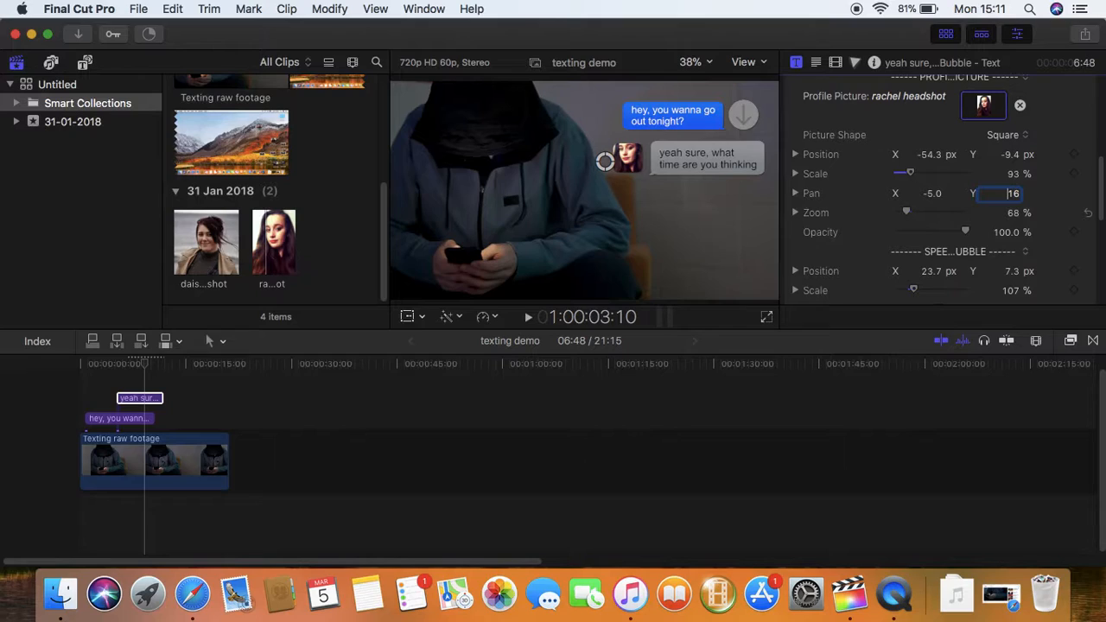
pyautogui.press('Return')
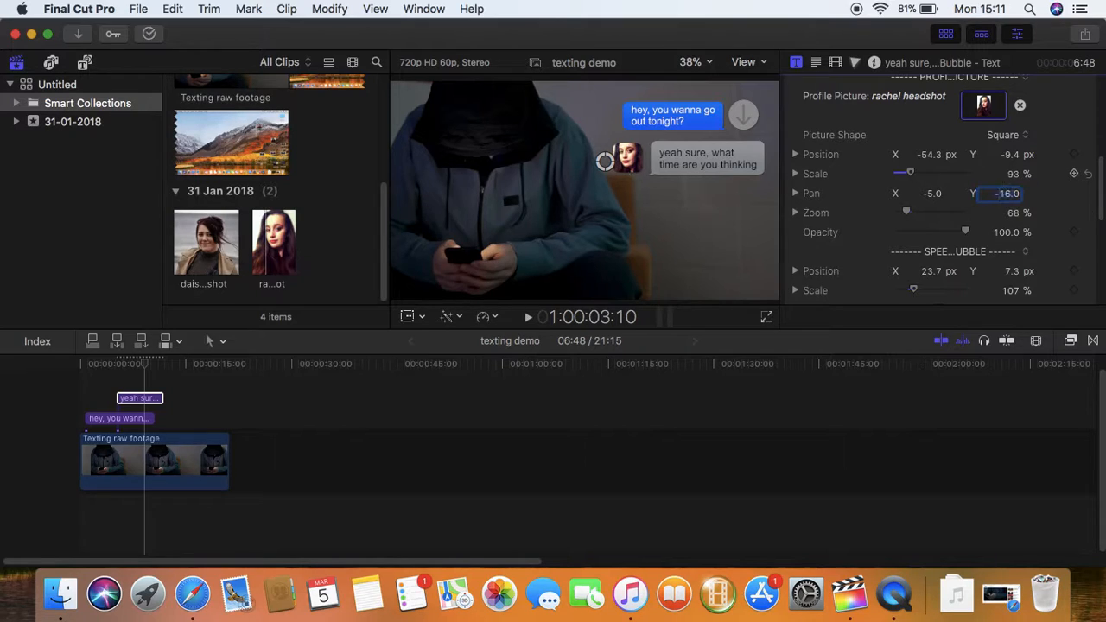
pyautogui.write('-22')
pyautogui.press('Return')
pyautogui.click(216, 250)
# Load the tan-coated headshot clip into the first blue bubble's Profile Picture well and apply it
pyautogui.click(292, 234)
pyautogui.click(115, 456)
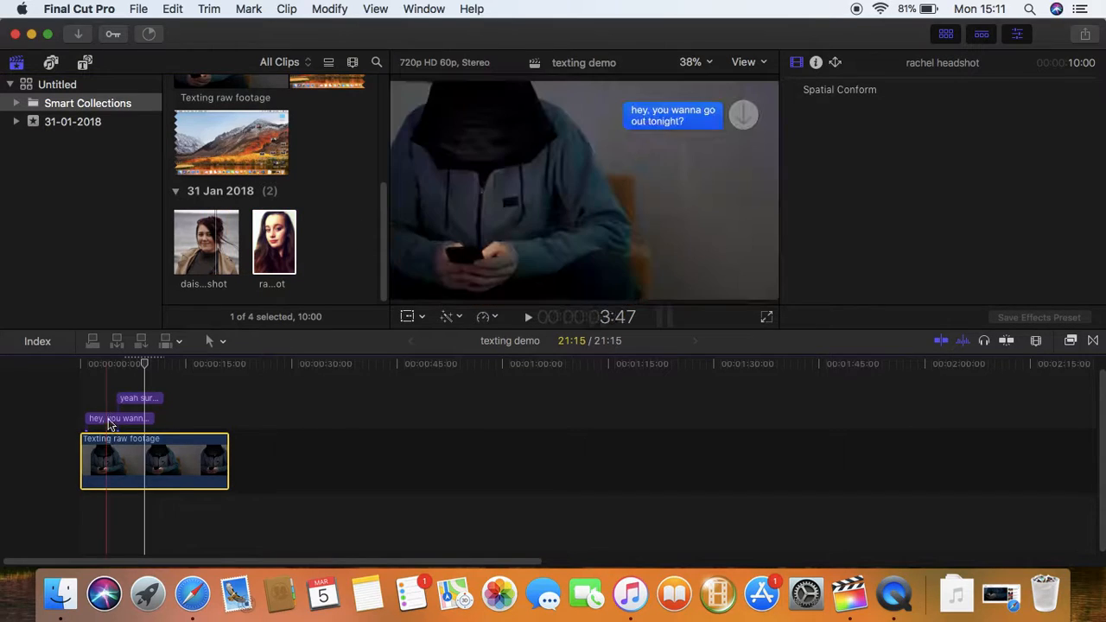
pyautogui.click(215, 245)
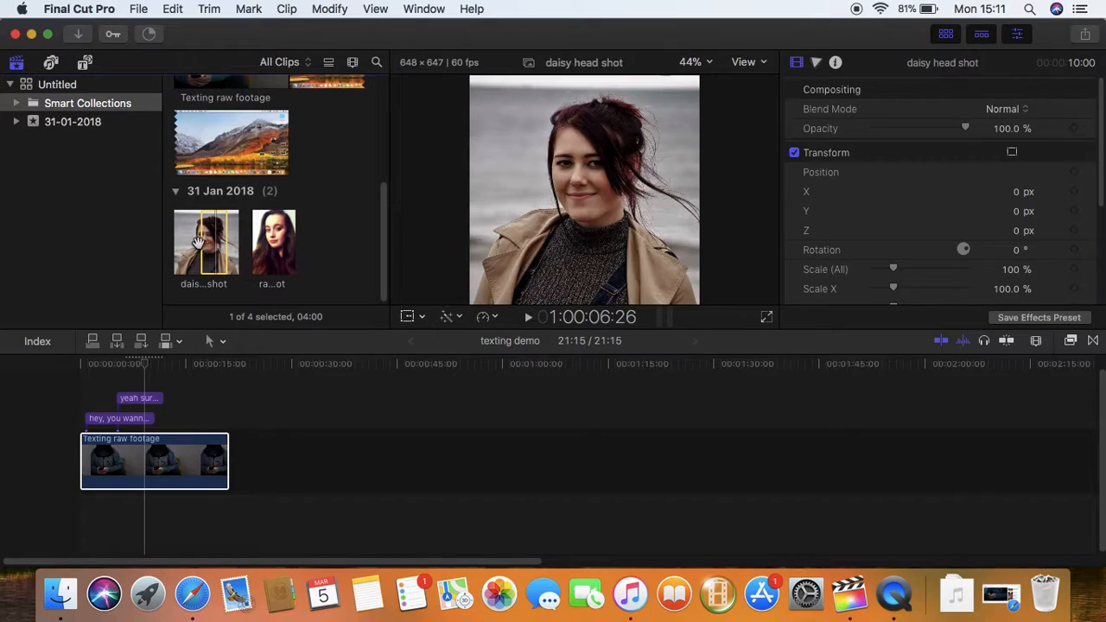
pyautogui.click(123, 418)
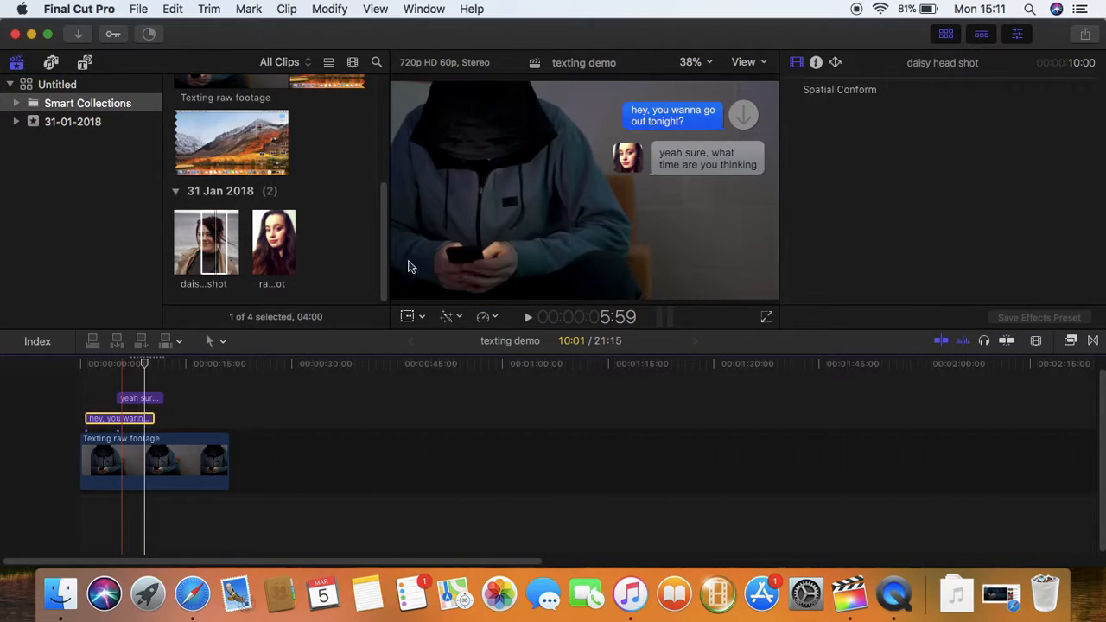
pyautogui.click(745, 111)
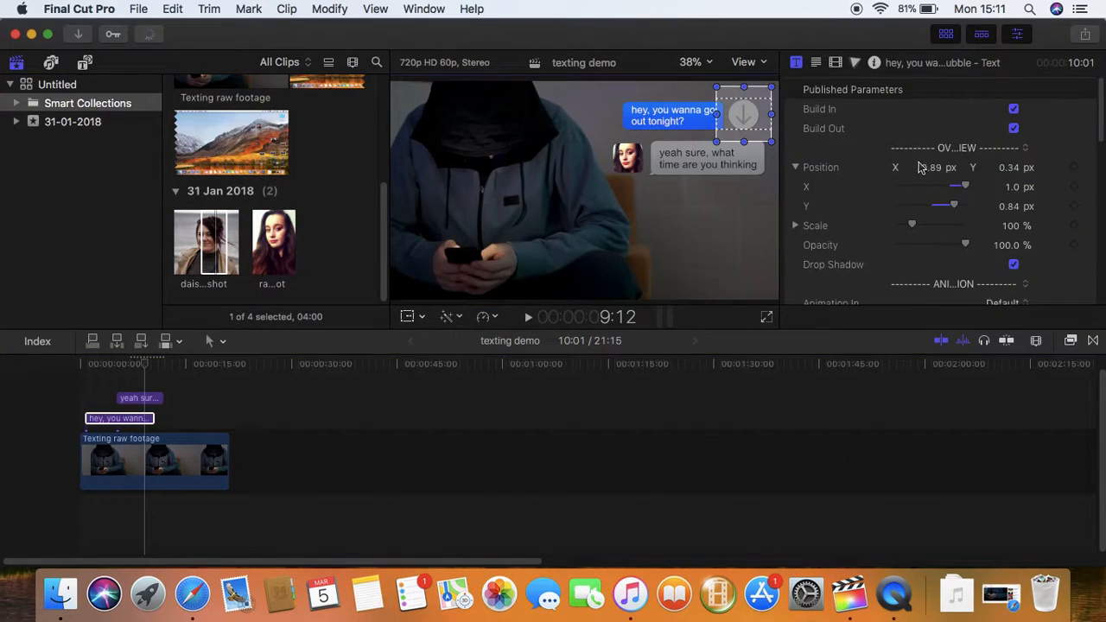
pyautogui.scroll(-10, 963, 285)
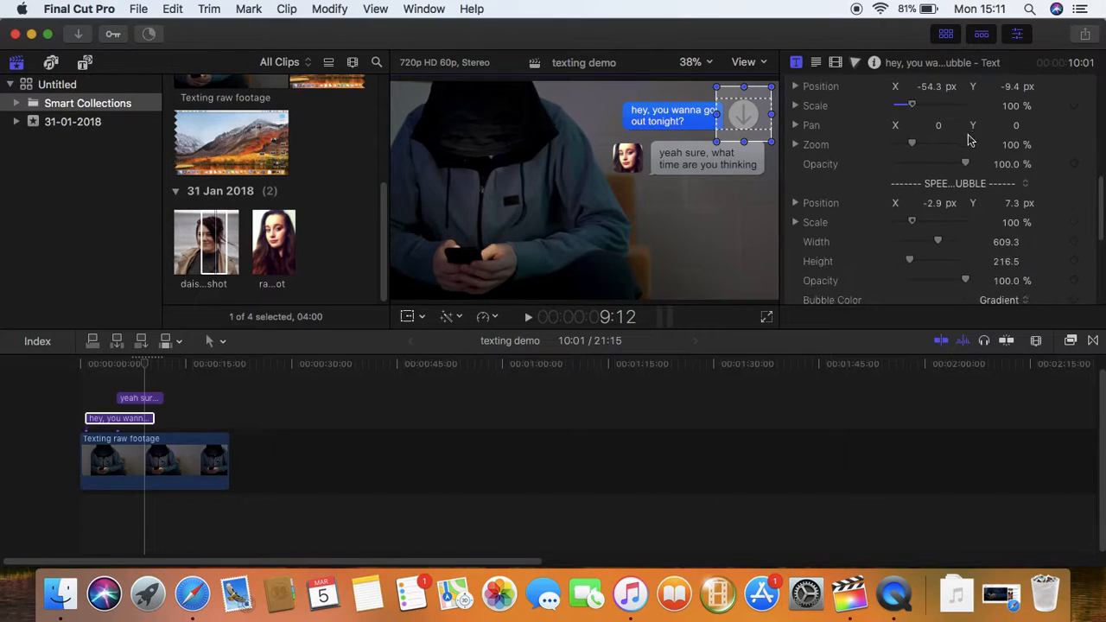
pyautogui.click(986, 112)
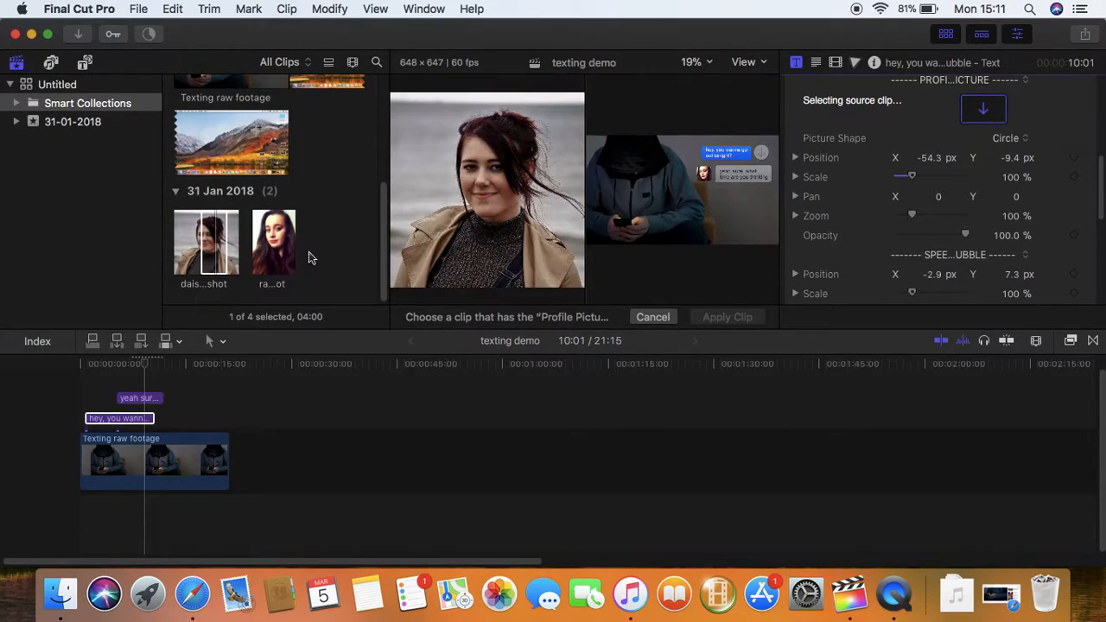
pyautogui.click(223, 245)
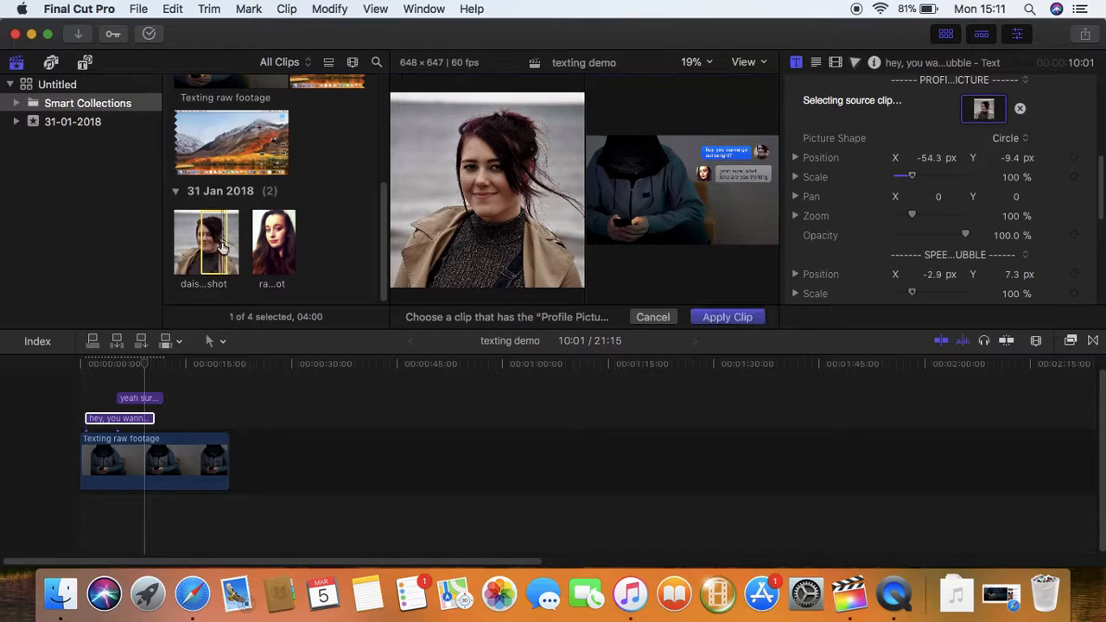
pyautogui.click(727, 317)
pyautogui.click(744, 114)
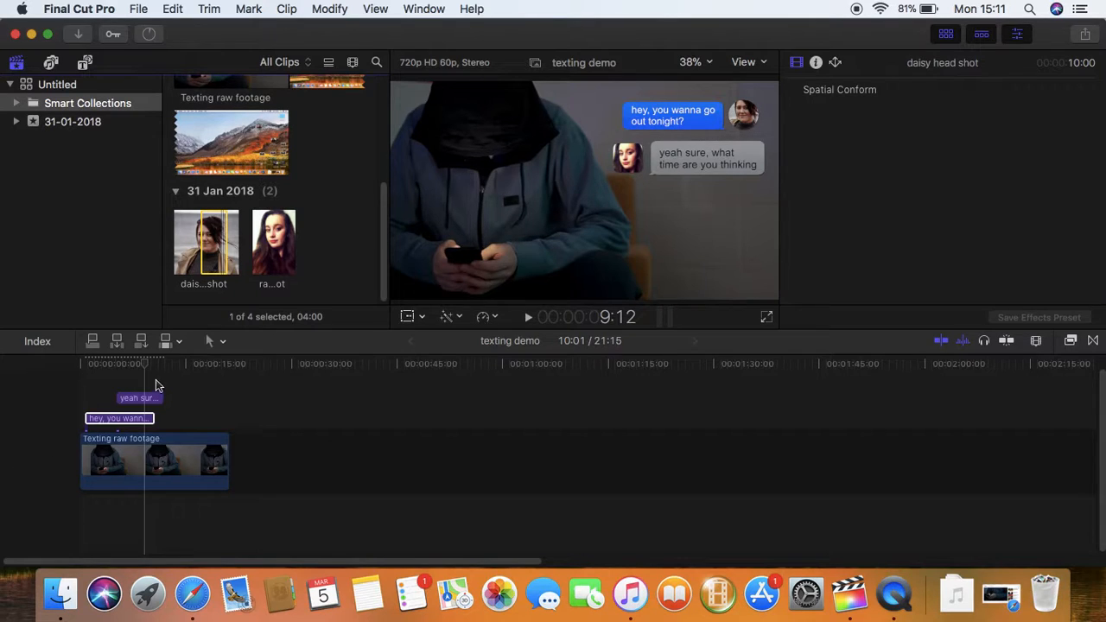
pyautogui.moveTo(145, 364); pyautogui.dragTo(103, 365)
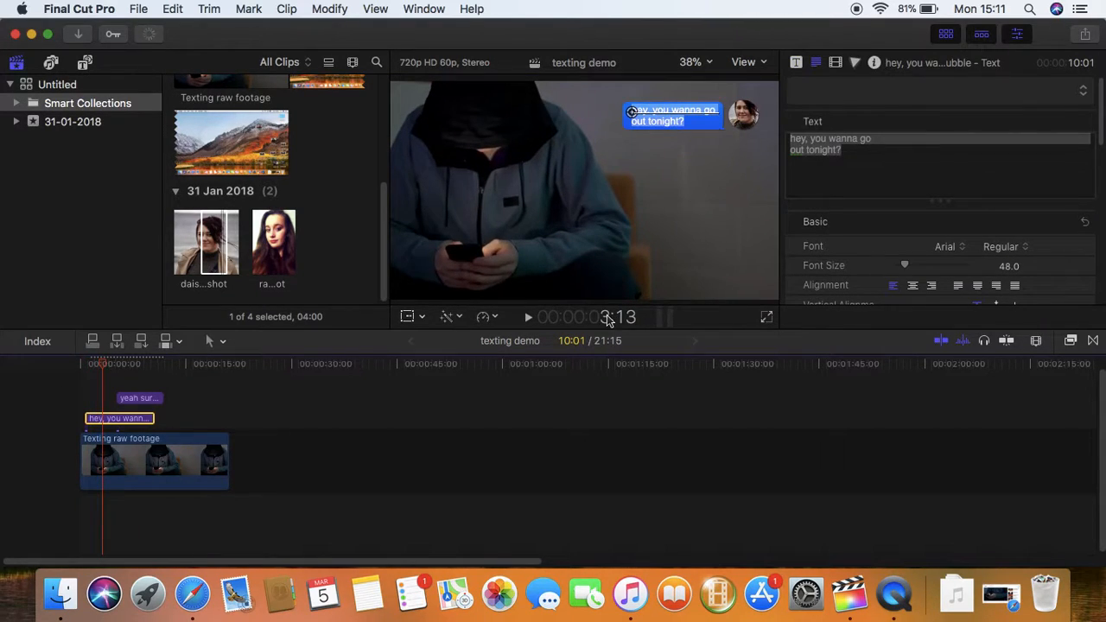
# Set the first bubble's Animation In to Pop-In and preview it from the start
pyautogui.scroll(-10, 941, 190)
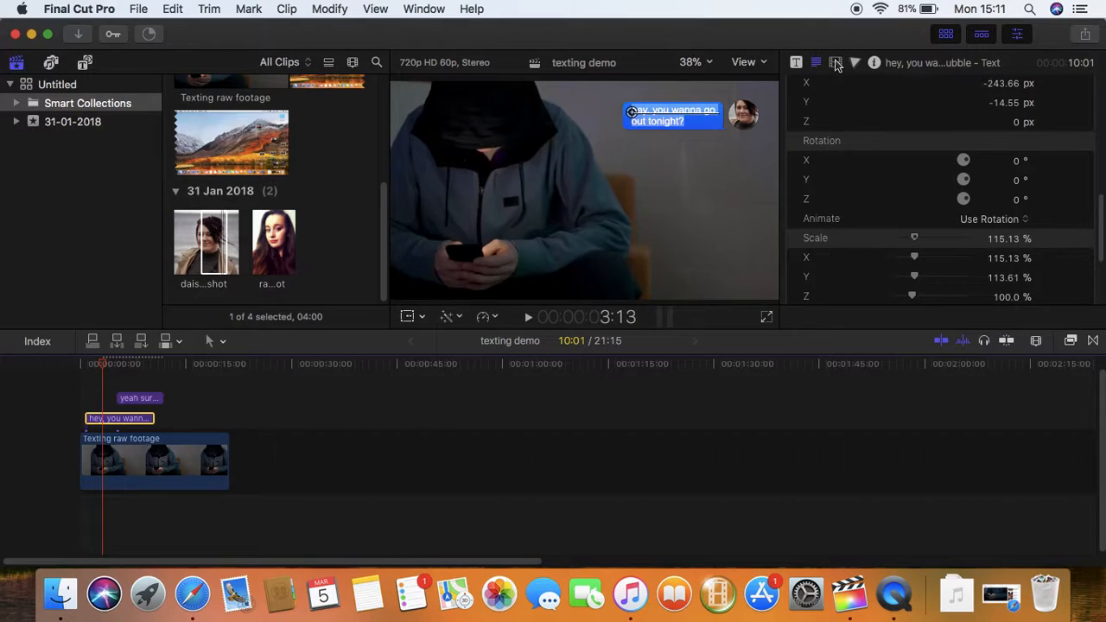
pyautogui.click(795, 62)
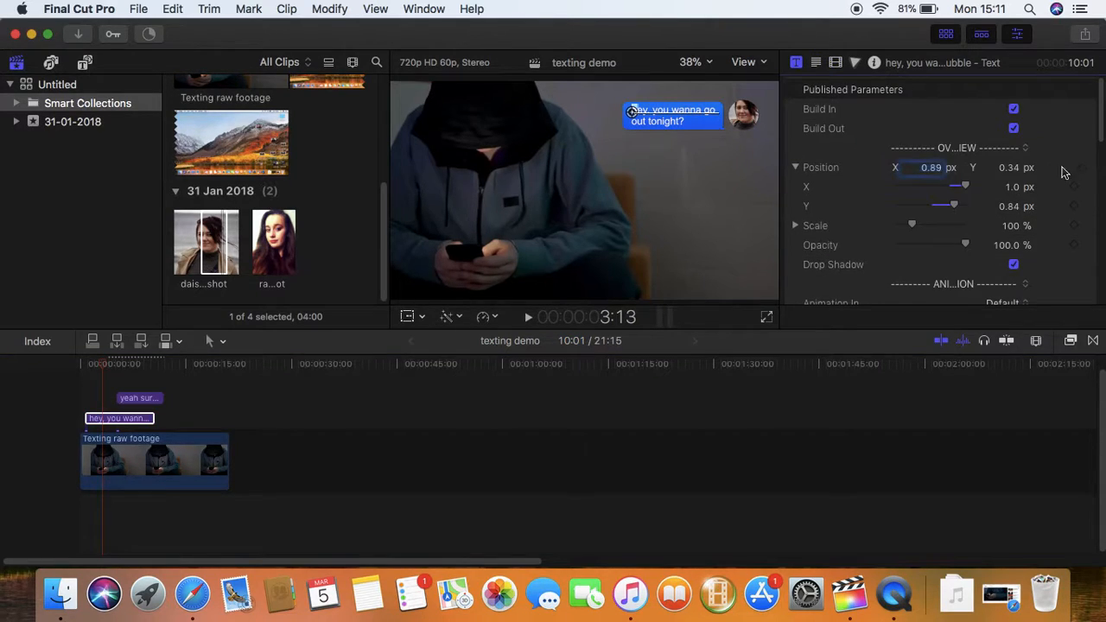
pyautogui.scroll(-5, 1096, 142)
pyautogui.click(1004, 169)
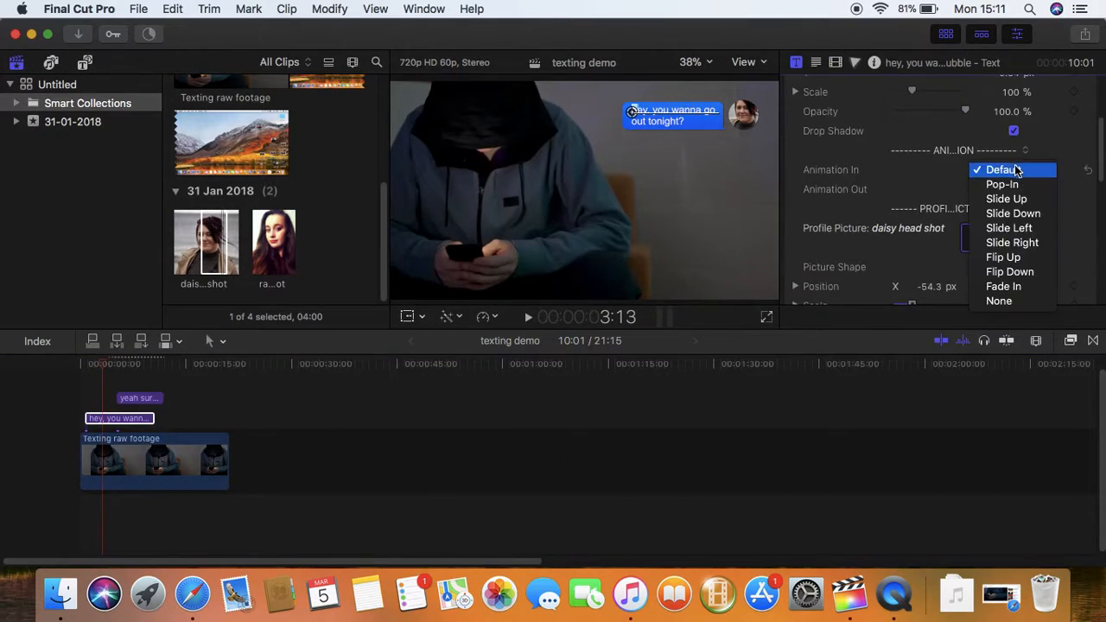
pyautogui.click(1007, 184)
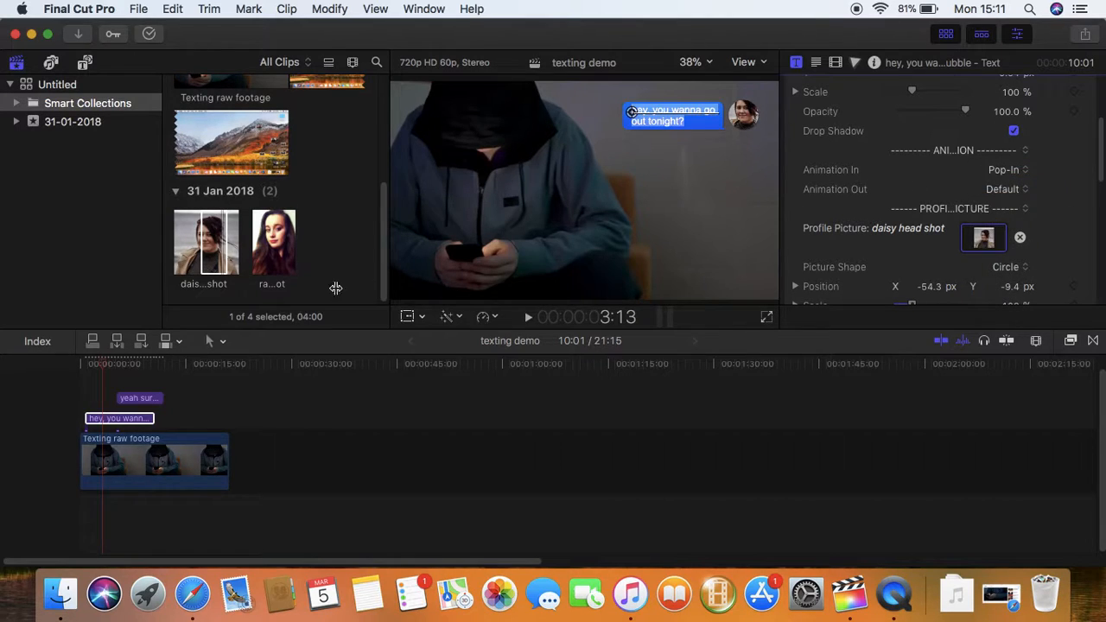
pyautogui.click(102, 374)
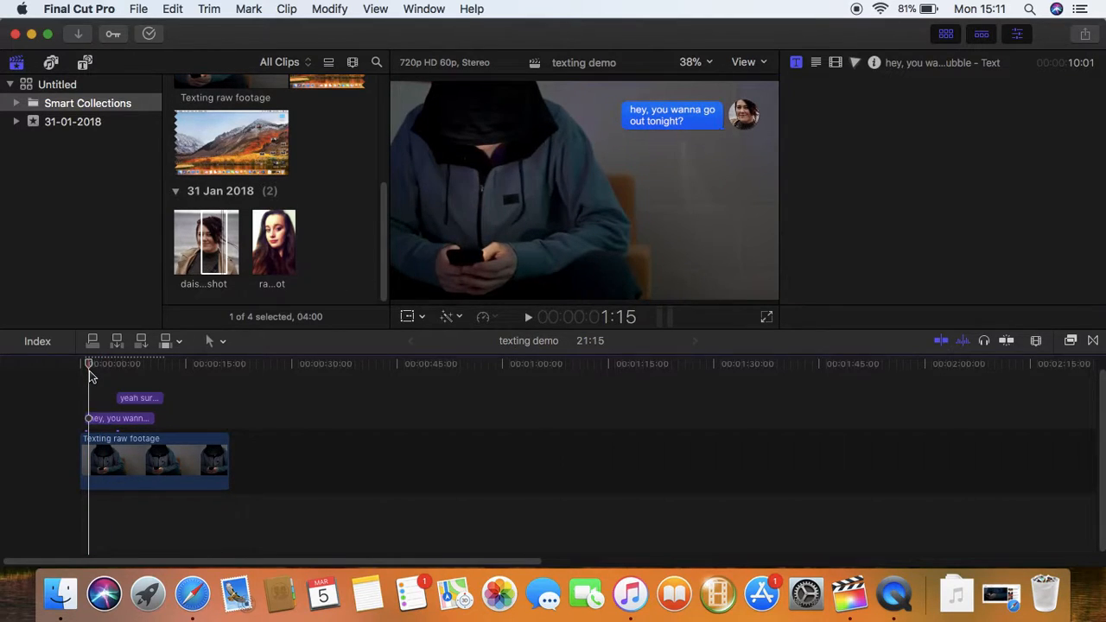
pyautogui.press('space')
pyautogui.click(83, 364)
pyautogui.press('space')
pyautogui.press('space')
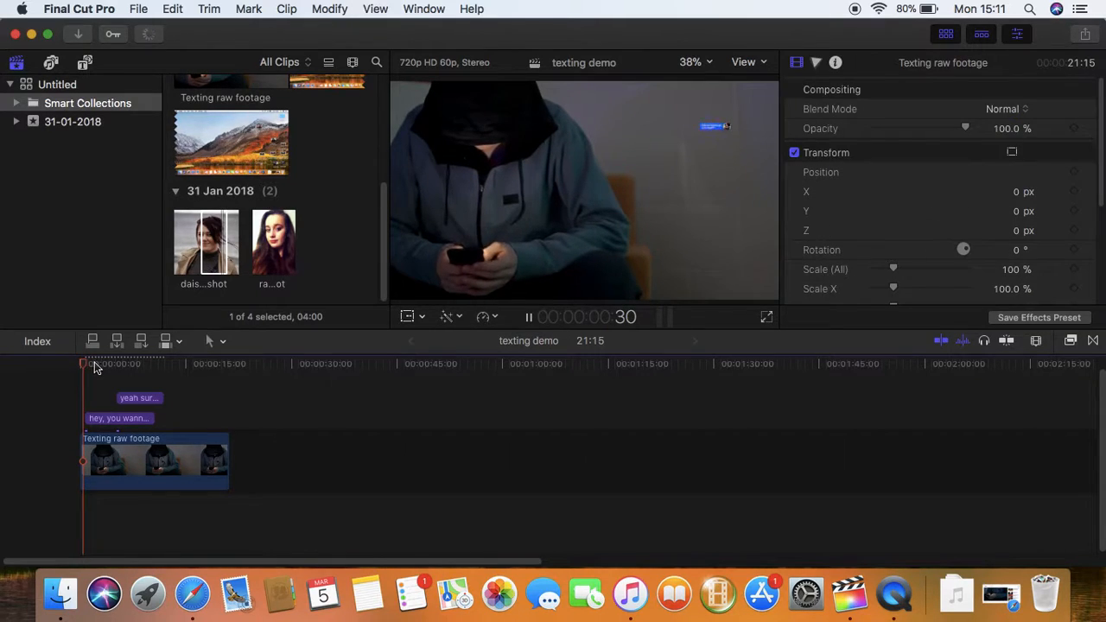
# Change the entrance to Slide Left, preview it, and shift the 'yeah sure' clip slightly earlier
pyautogui.click(103, 421)
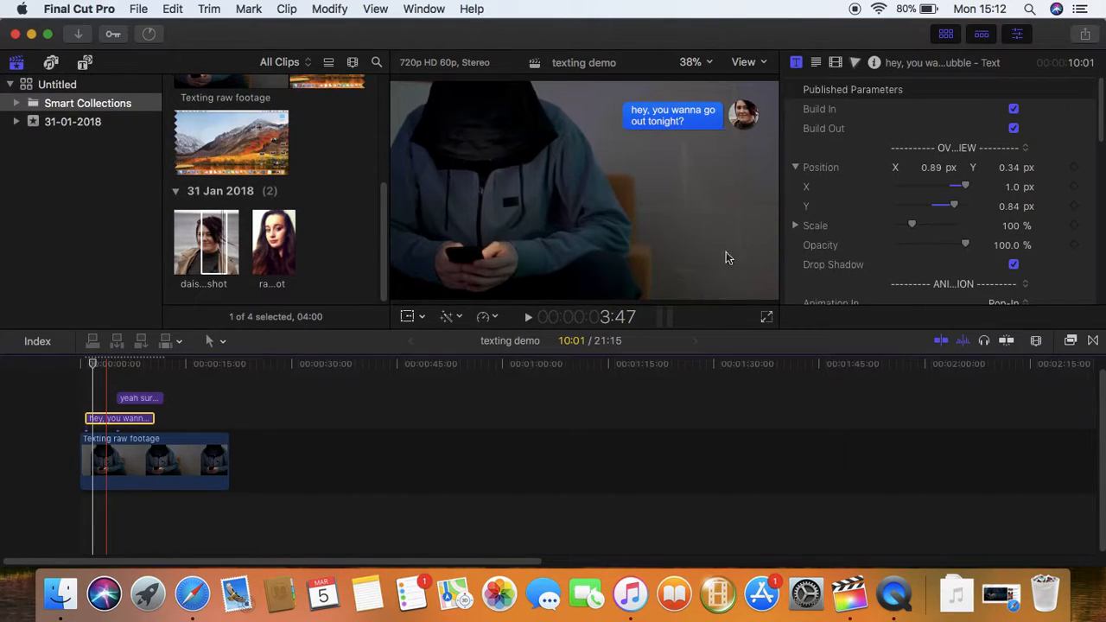
pyautogui.doubleClick(108, 420)
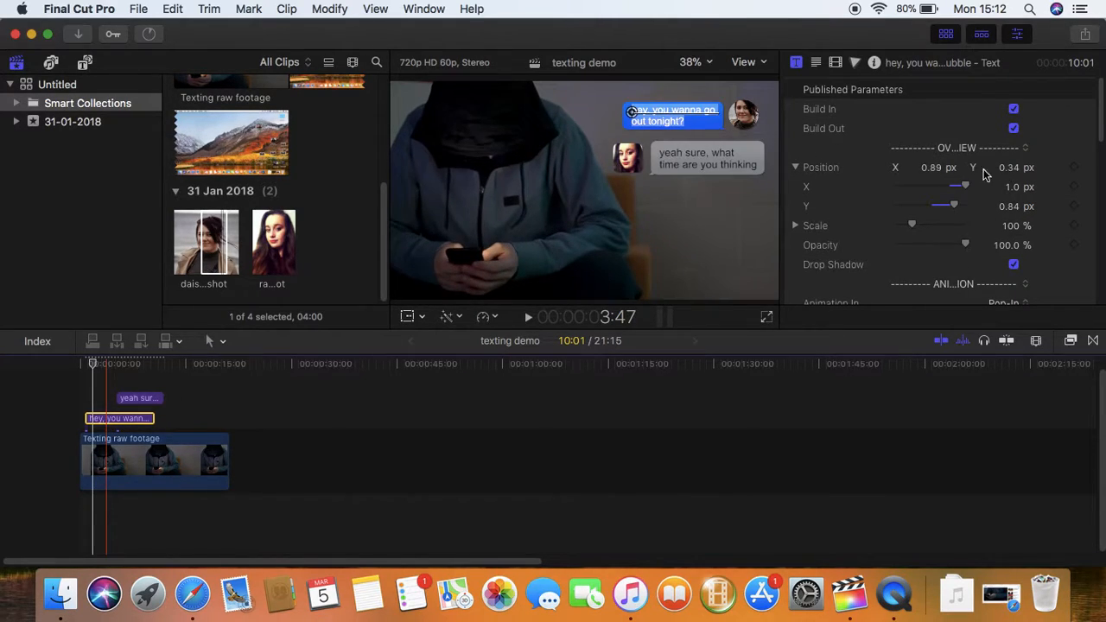
pyautogui.click(796, 63)
pyautogui.scroll(-2, 967, 285)
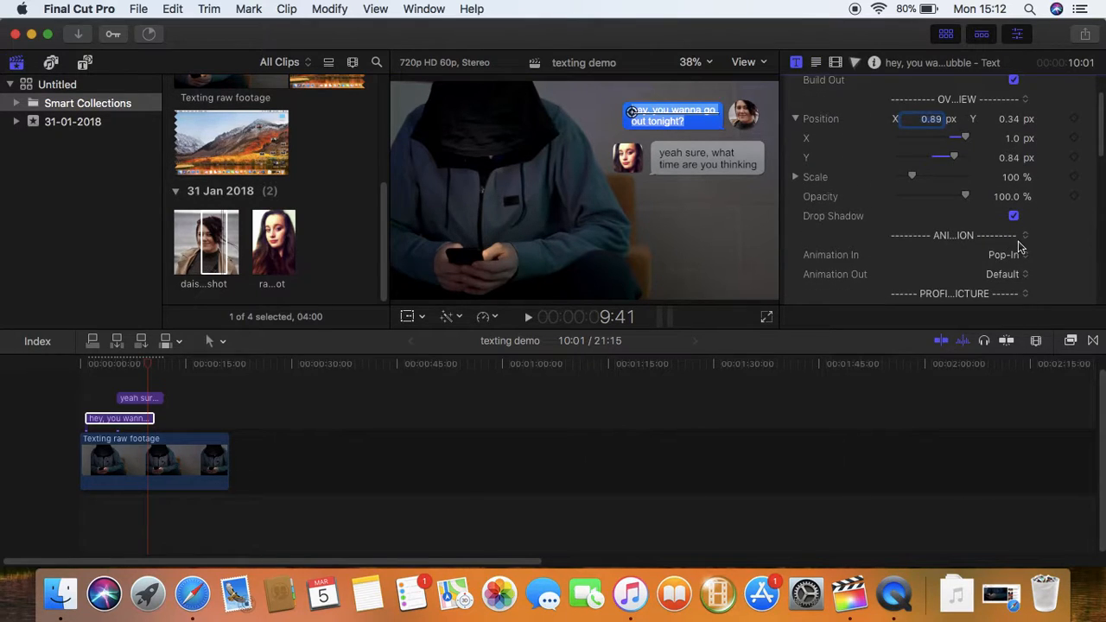
pyautogui.click(1022, 253)
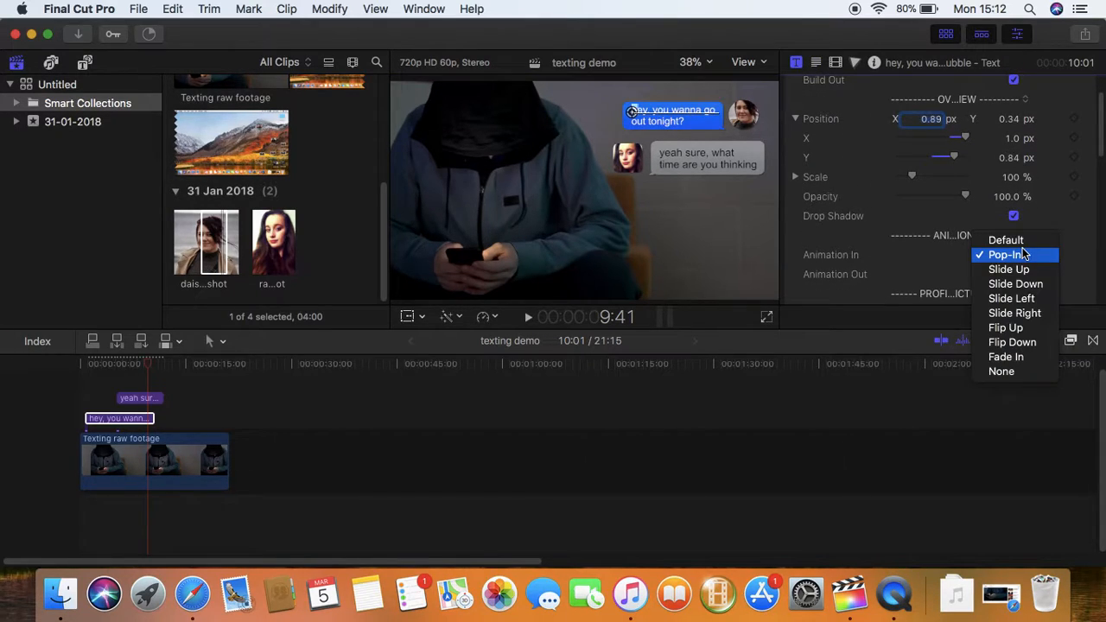
pyautogui.click(1018, 298)
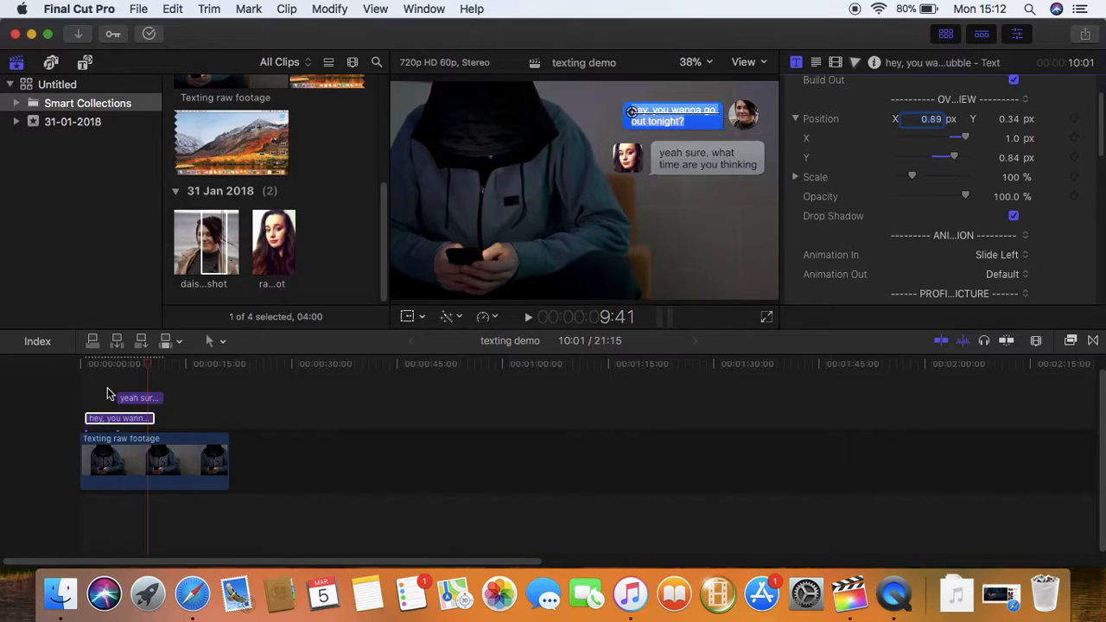
pyautogui.moveTo(147, 373); pyautogui.dragTo(84, 369)
pyautogui.press('space')
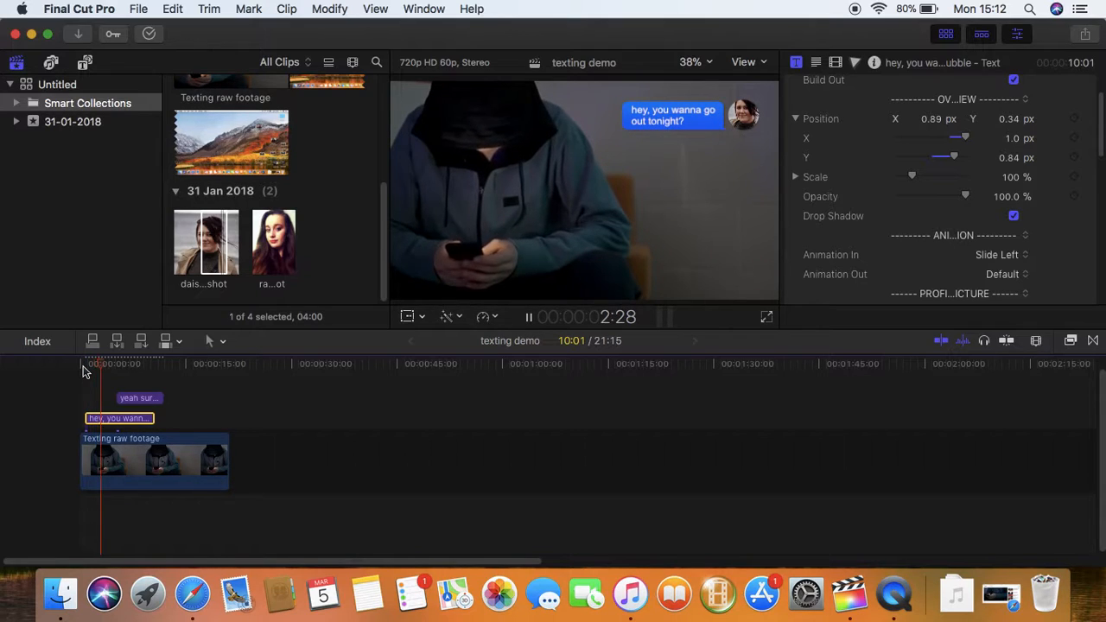
pyautogui.press('space')
pyautogui.moveTo(124, 400); pyautogui.dragTo(109, 398)
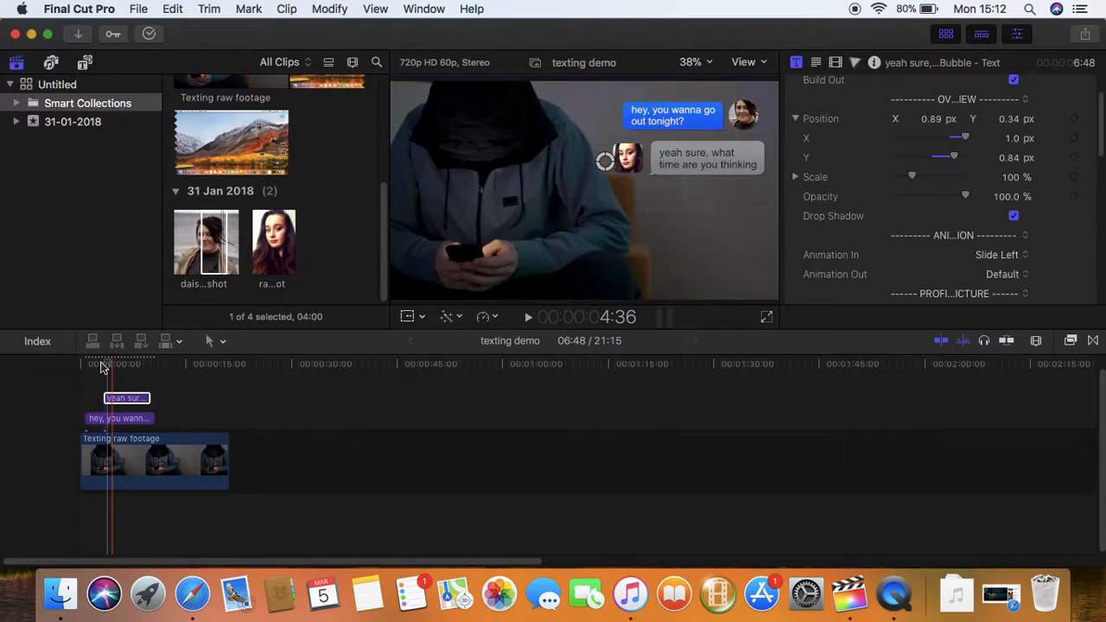
pyautogui.click(103, 365)
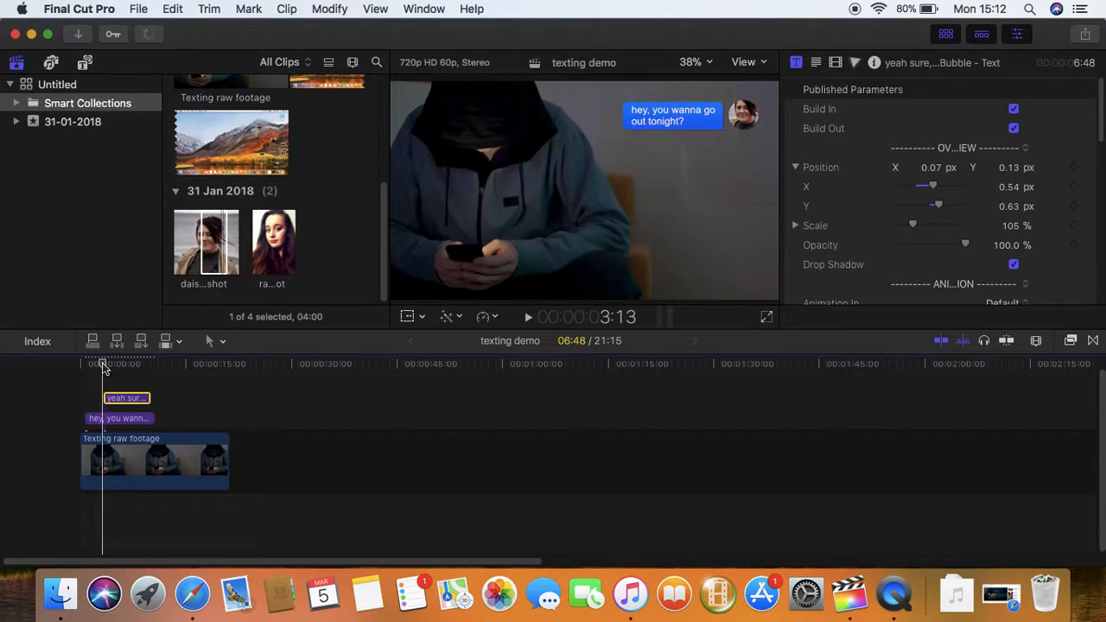
pyautogui.press('space')
pyautogui.press('space')
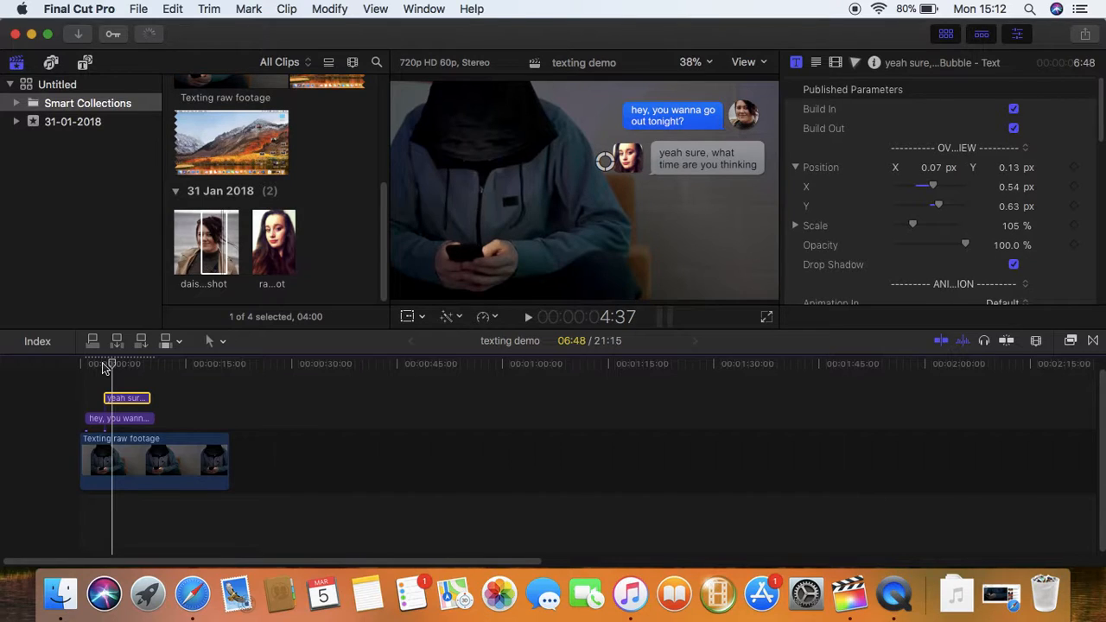
pyautogui.press('space')
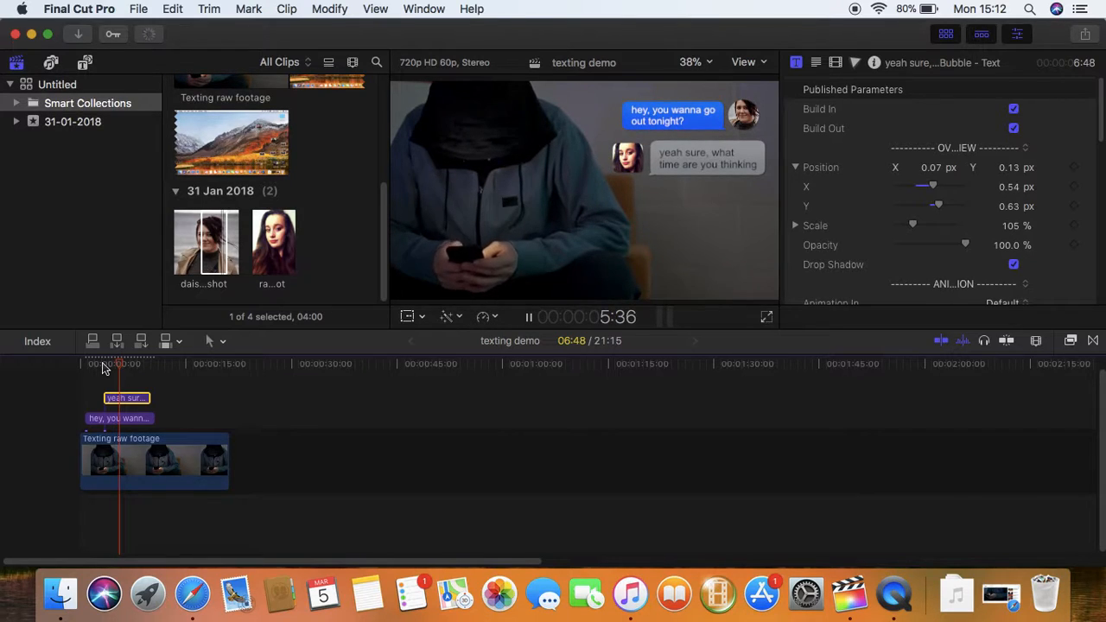
pyautogui.press('space')
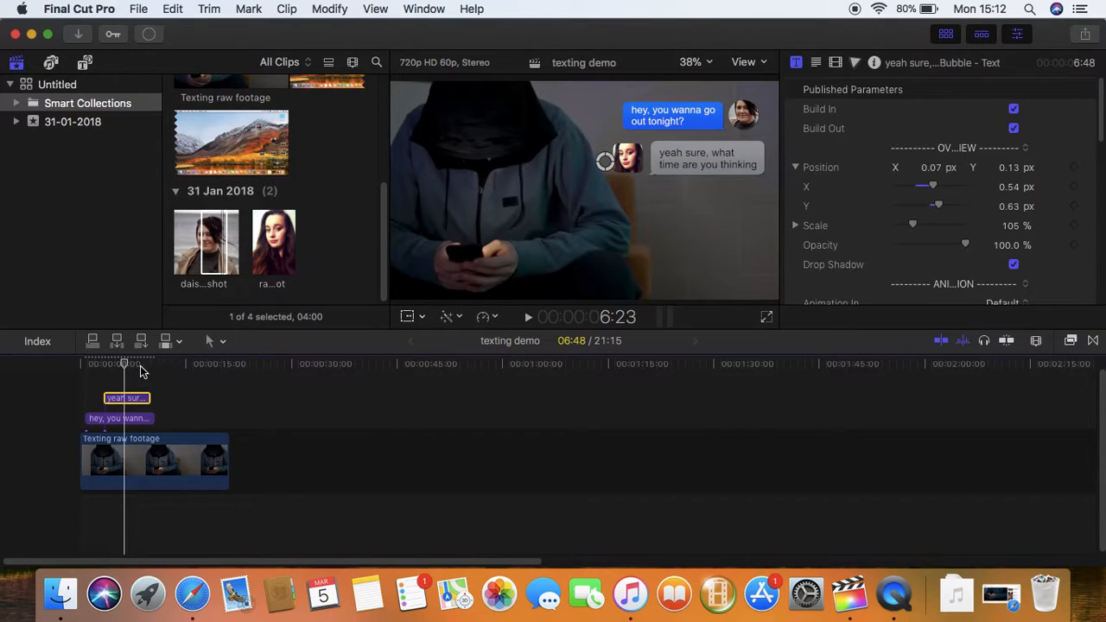
pyautogui.moveTo(126, 366); pyautogui.dragTo(178, 363)
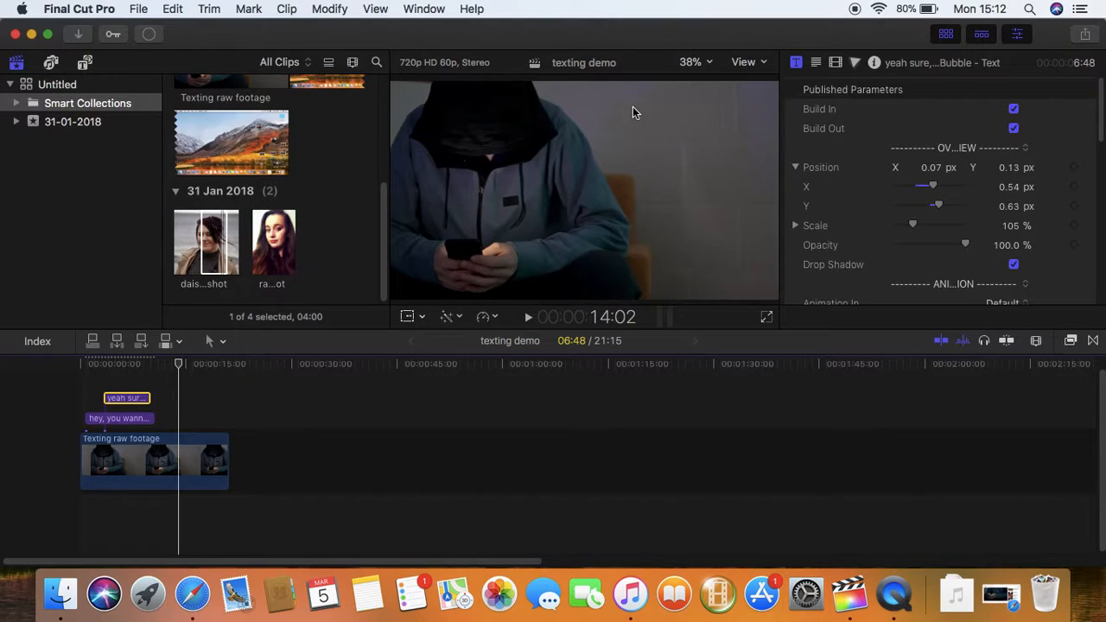
pyautogui.moveTo(181, 370); pyautogui.dragTo(149, 370)
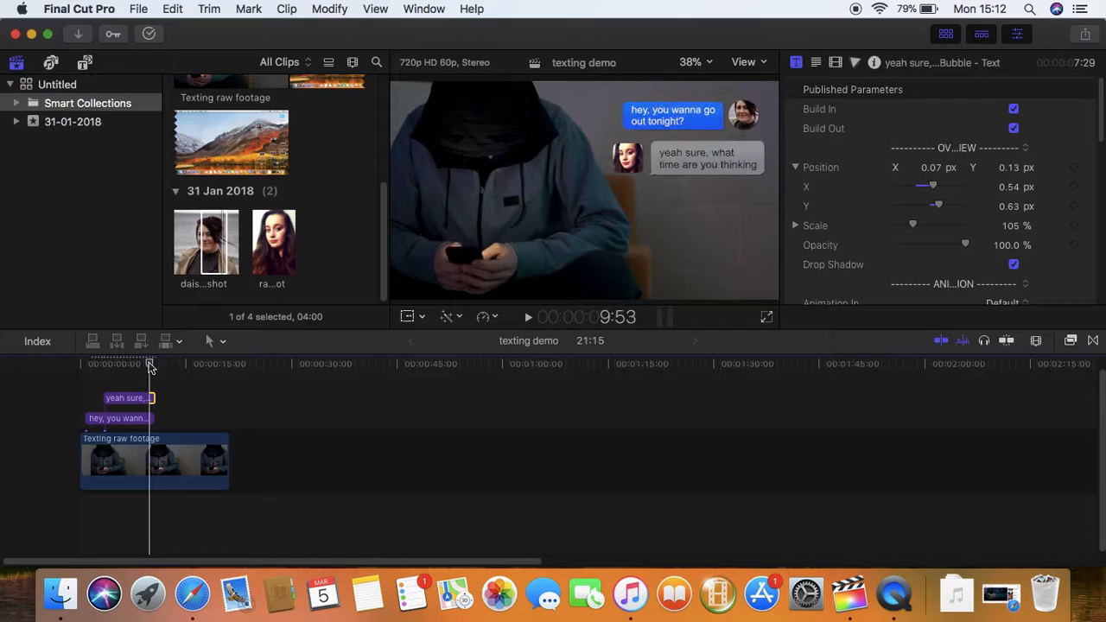
# Add a User Bubble - Media title to the timeline at about 0:10
pyautogui.click(84, 62)
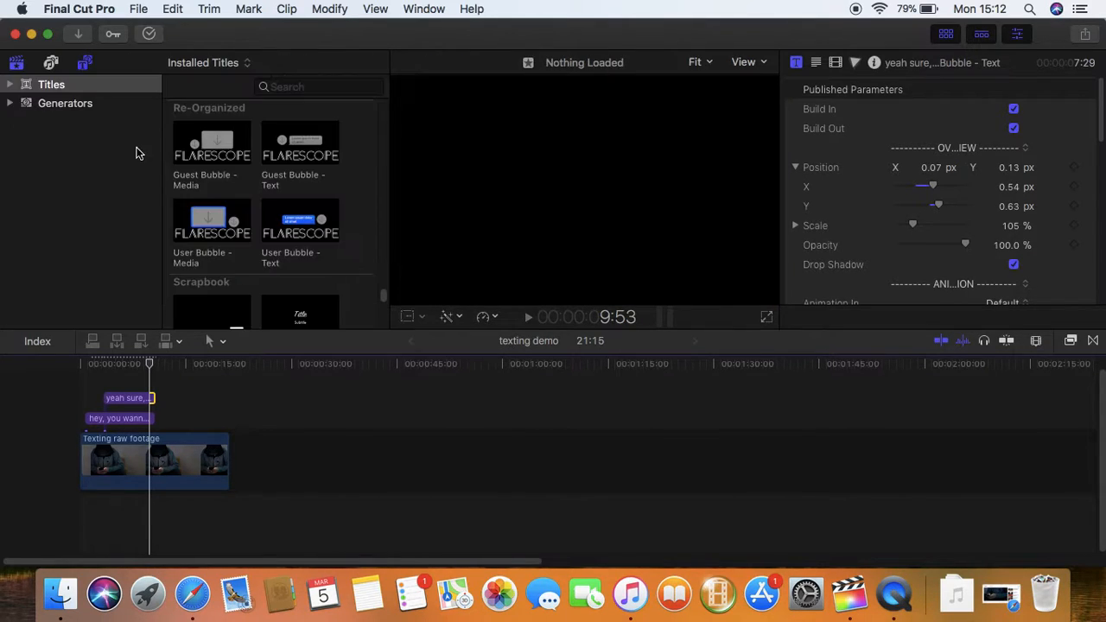
pyautogui.click(214, 251)
pyautogui.moveTo(217, 267); pyautogui.dragTo(187, 421)
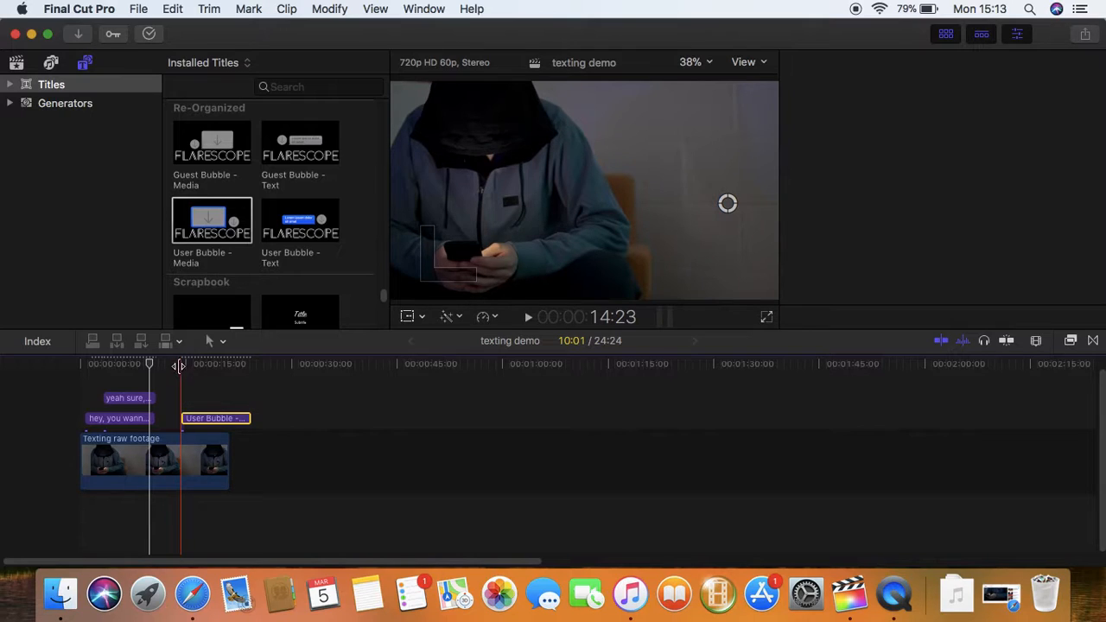
pyautogui.moveTo(186, 364)
pyautogui.mouseDown()
pyautogui.moveTo(144, 360)
pyautogui.moveTo(192, 361)
pyautogui.mouseUp()
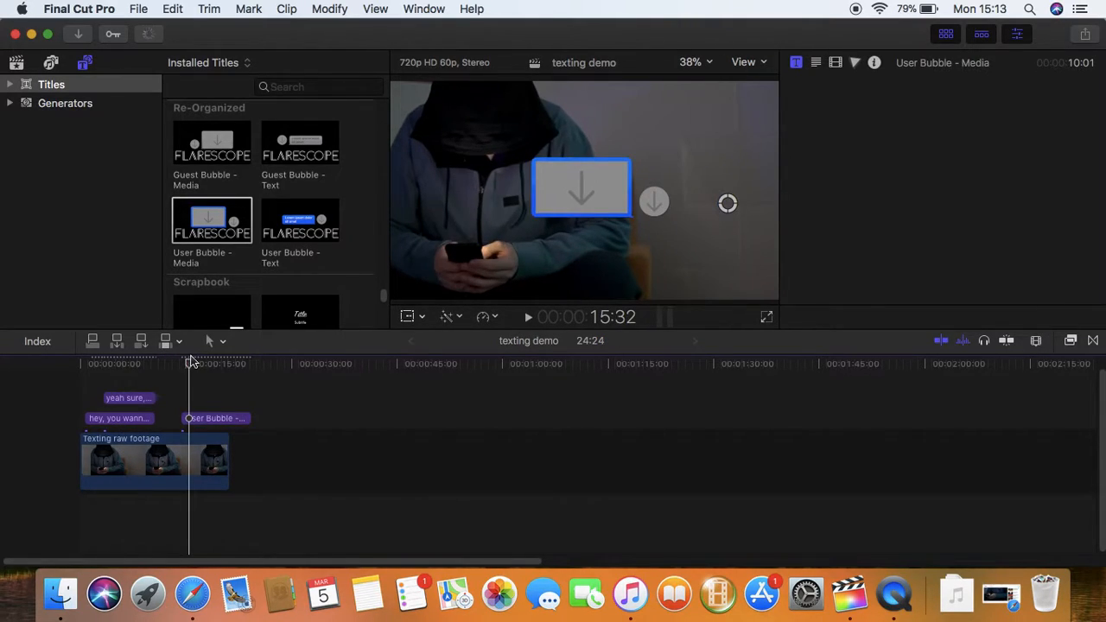
pyautogui.click(208, 419)
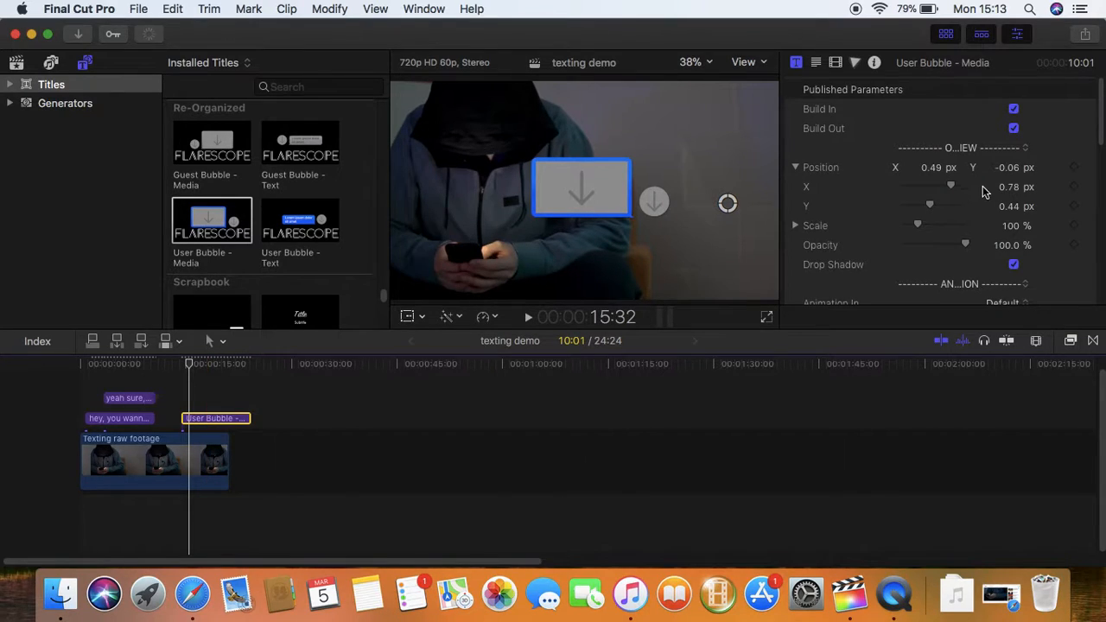
# Apply the woman's photo from the 31-01-2018 event as the media bubble's source clip
pyautogui.scroll(-5, 1032, 190)
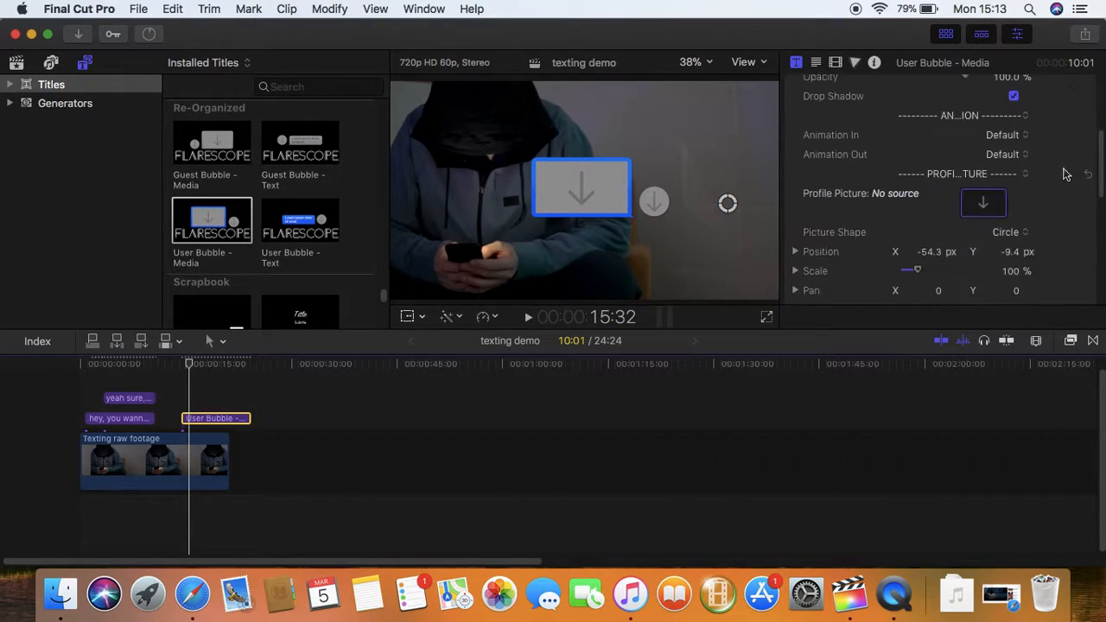
pyautogui.scroll(-8, 981, 199)
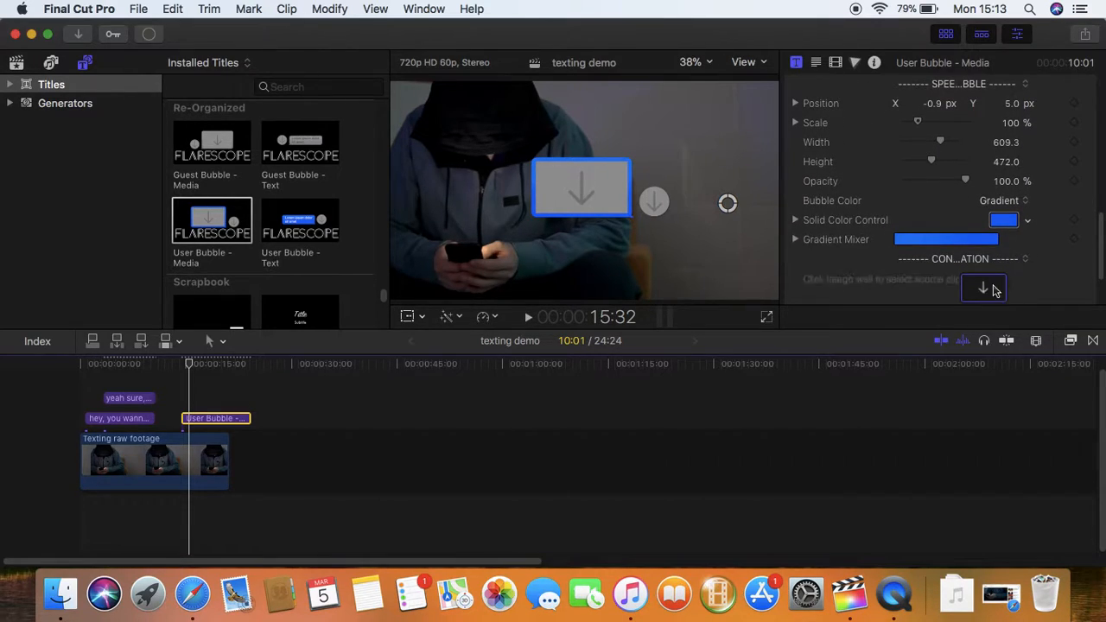
pyautogui.click(983, 292)
pyautogui.click(992, 293)
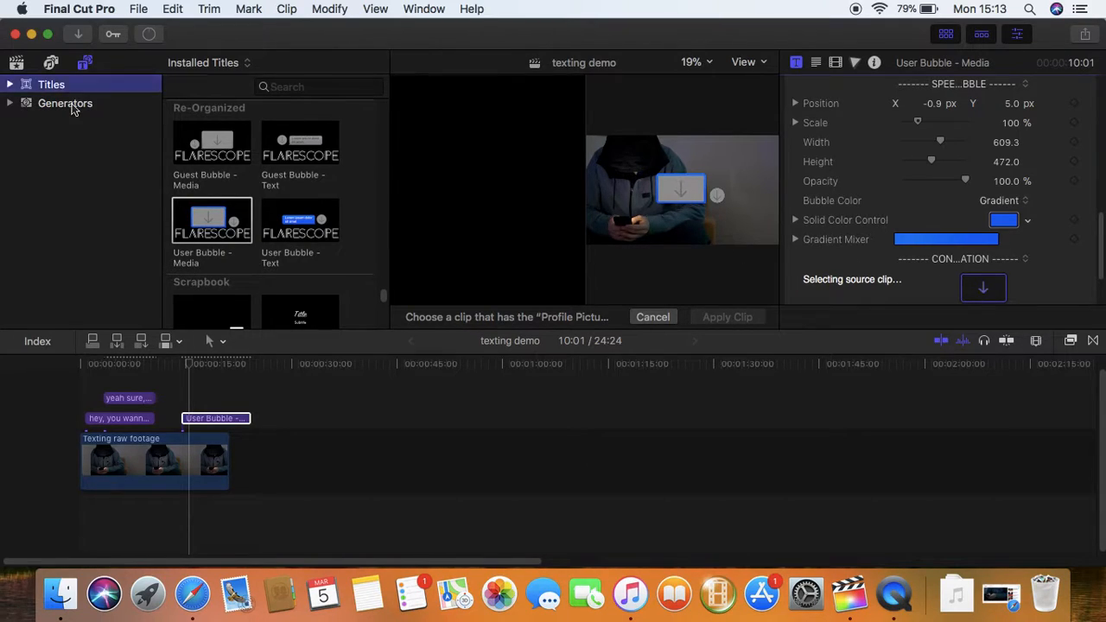
pyautogui.click(68, 103)
pyautogui.click(17, 63)
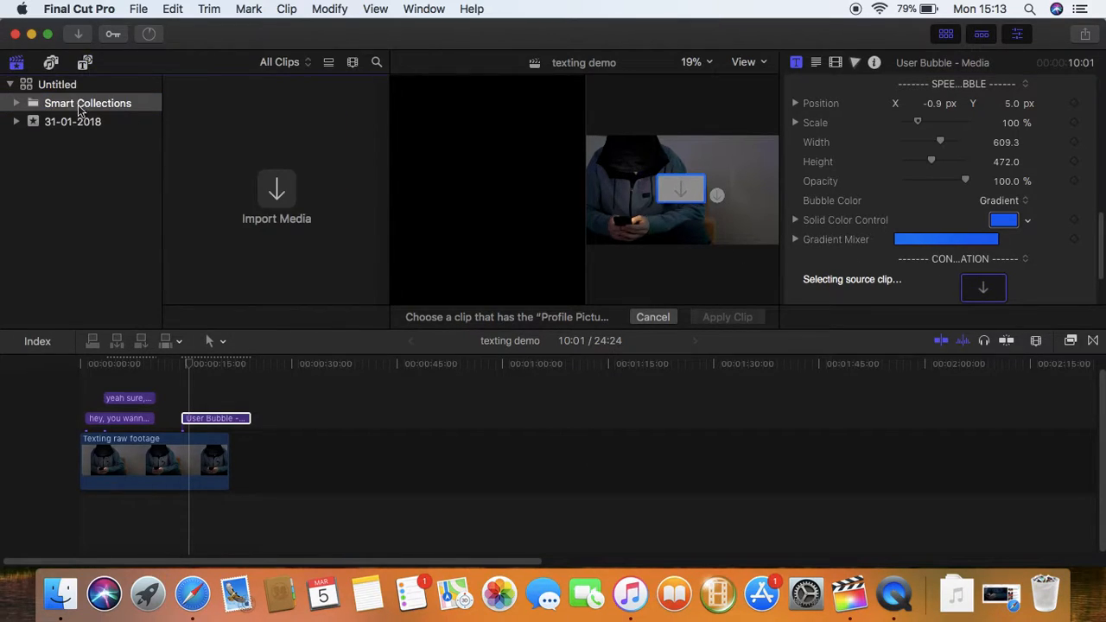
pyautogui.click(51, 63)
pyautogui.click(83, 63)
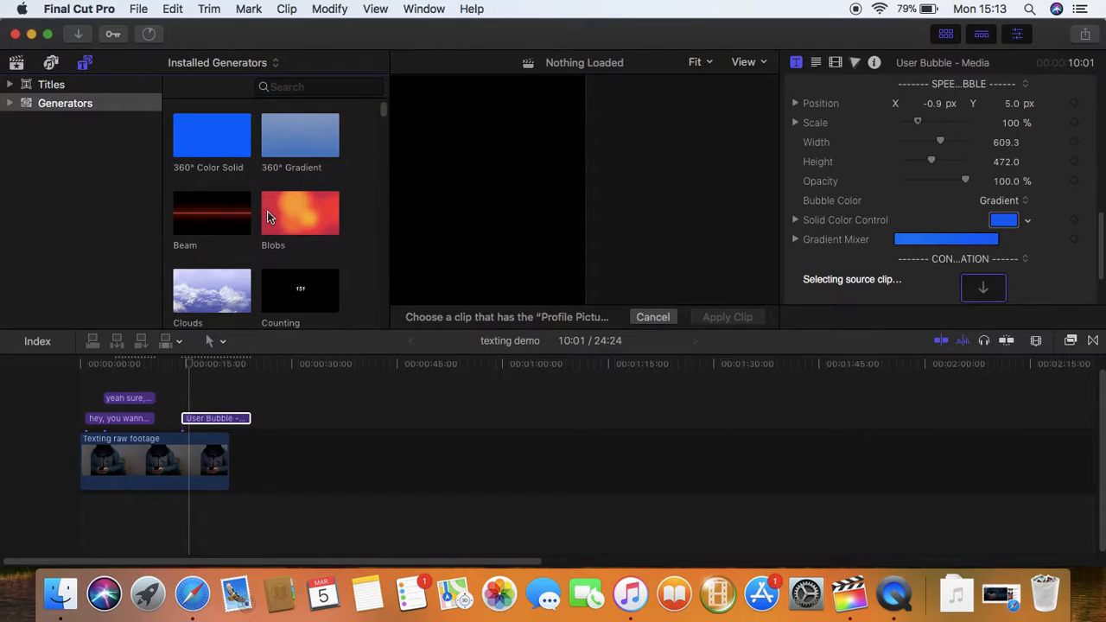
pyautogui.click(16, 63)
pyautogui.click(82, 111)
pyautogui.click(86, 123)
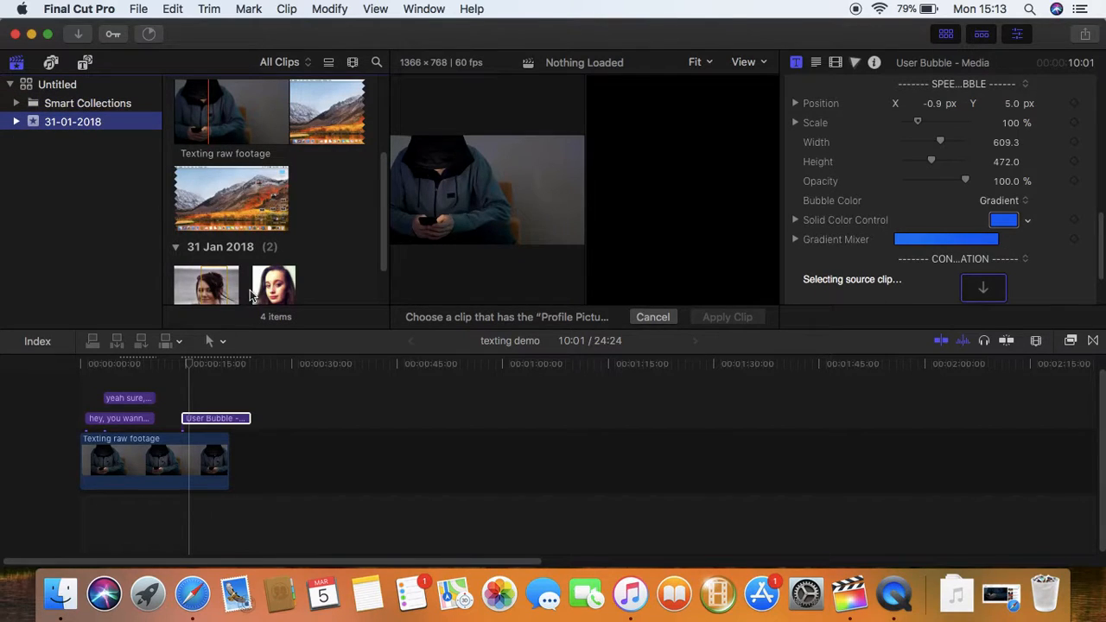
pyautogui.click(222, 290)
pyautogui.click(758, 317)
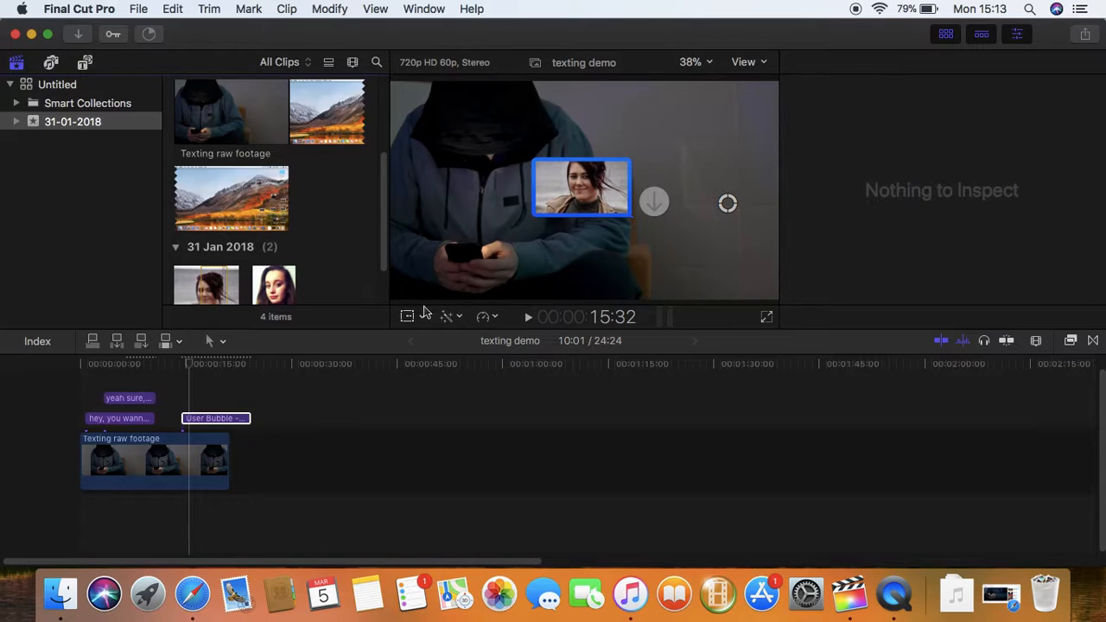
# Scale the media bubble to 135% and nudge its position to X 0.78, Y 0.45
pyautogui.moveTo(733, 206); pyautogui.dragTo(756, 212)
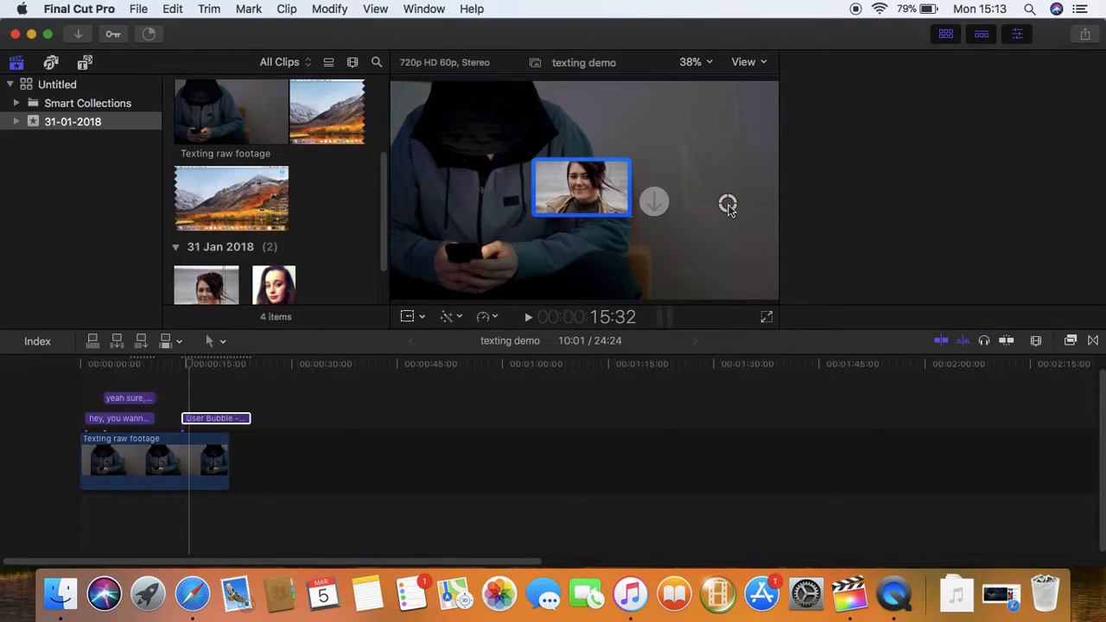
pyautogui.click(210, 422)
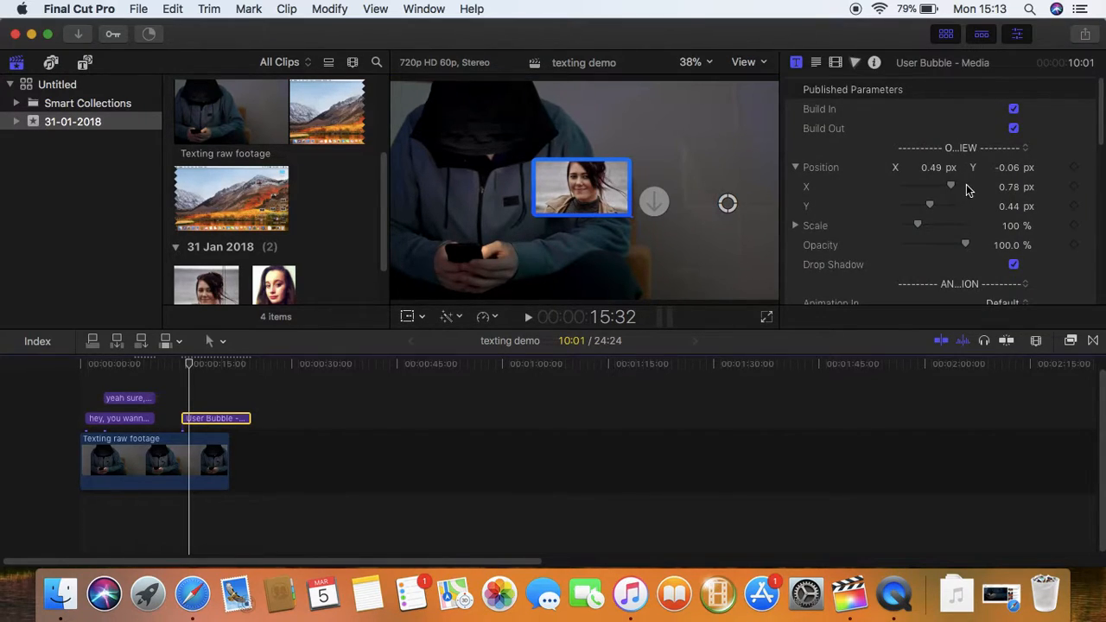
pyautogui.moveTo(934, 204); pyautogui.dragTo(922, 228)
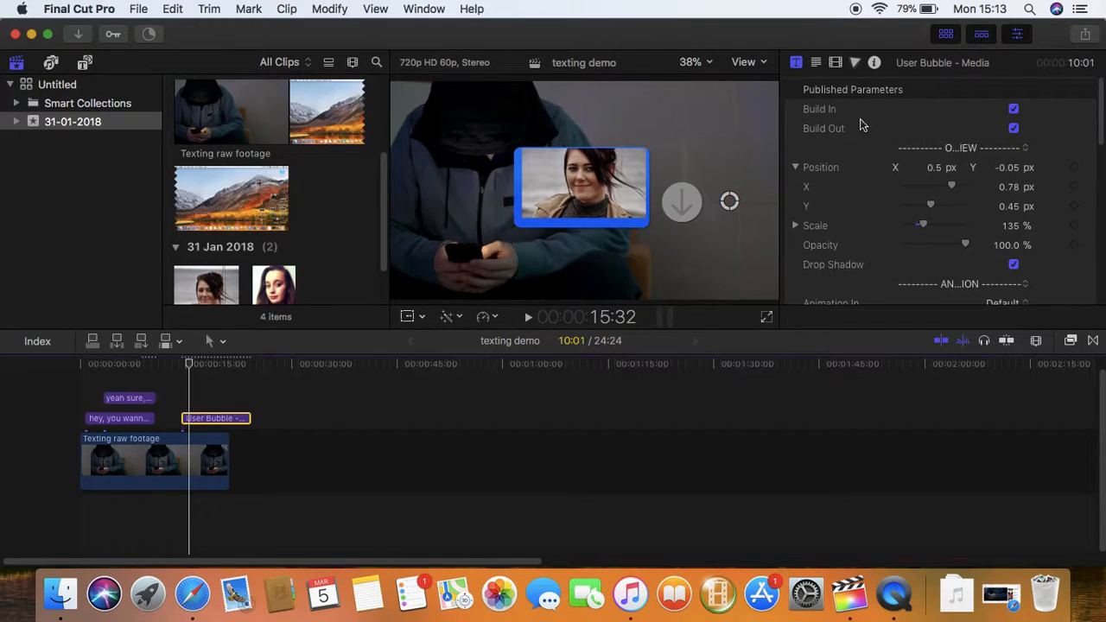
# Add a Color Board correction to the media bubble clip
pyautogui.click(835, 63)
pyautogui.click(852, 62)
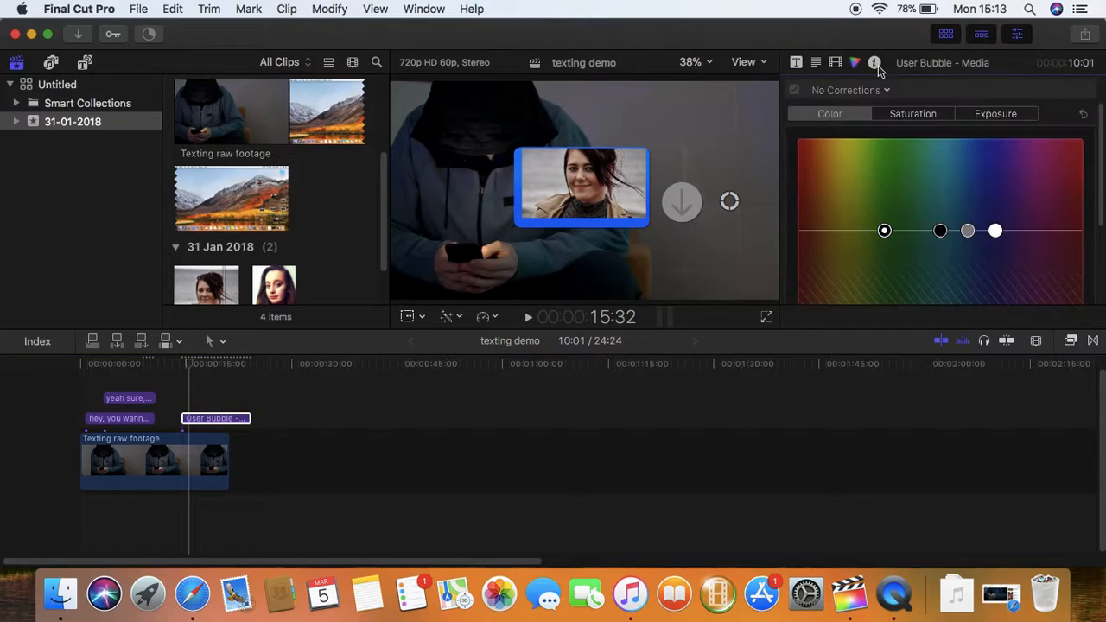
pyautogui.click(836, 63)
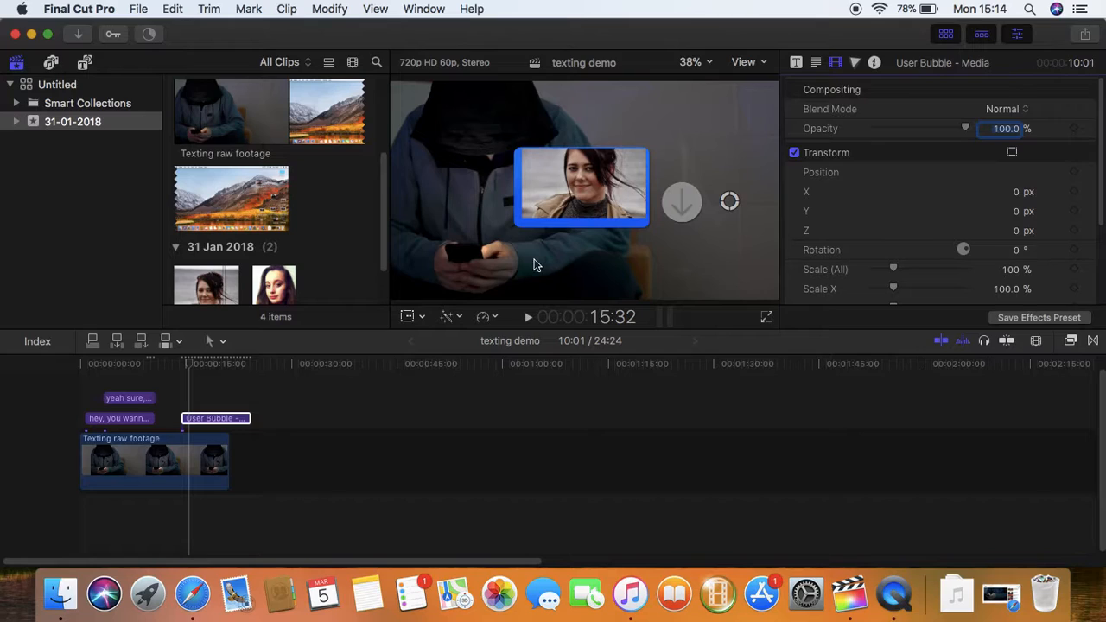
pyautogui.click(854, 62)
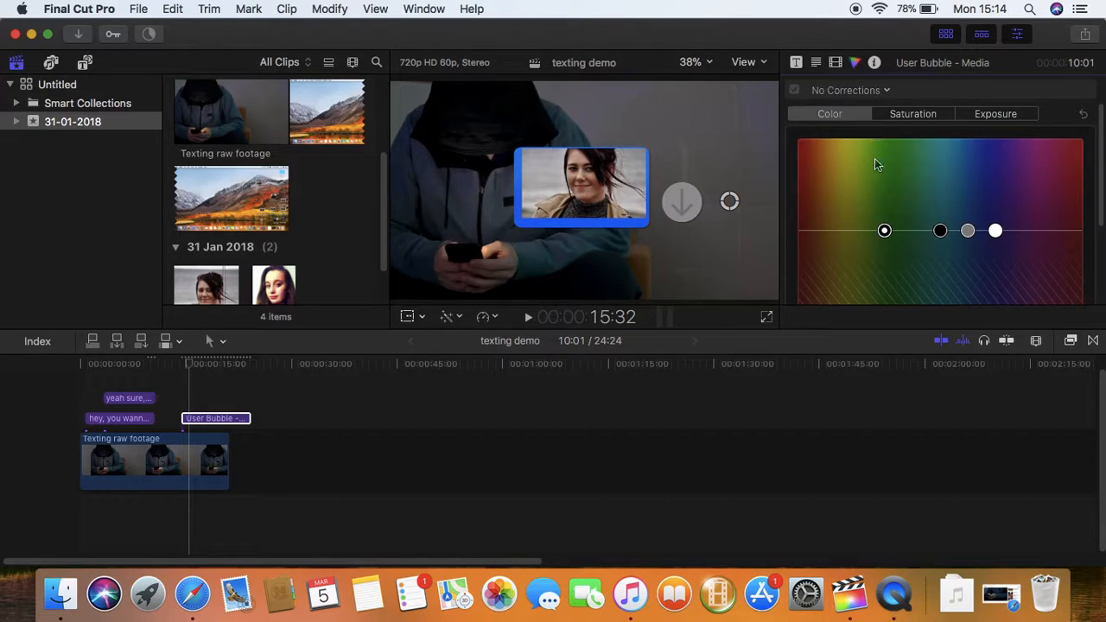
pyautogui.moveTo(884, 231)
pyautogui.mouseDown()
pyautogui.moveTo(803, 166)
pyautogui.moveTo(884, 228)
pyautogui.mouseUp()
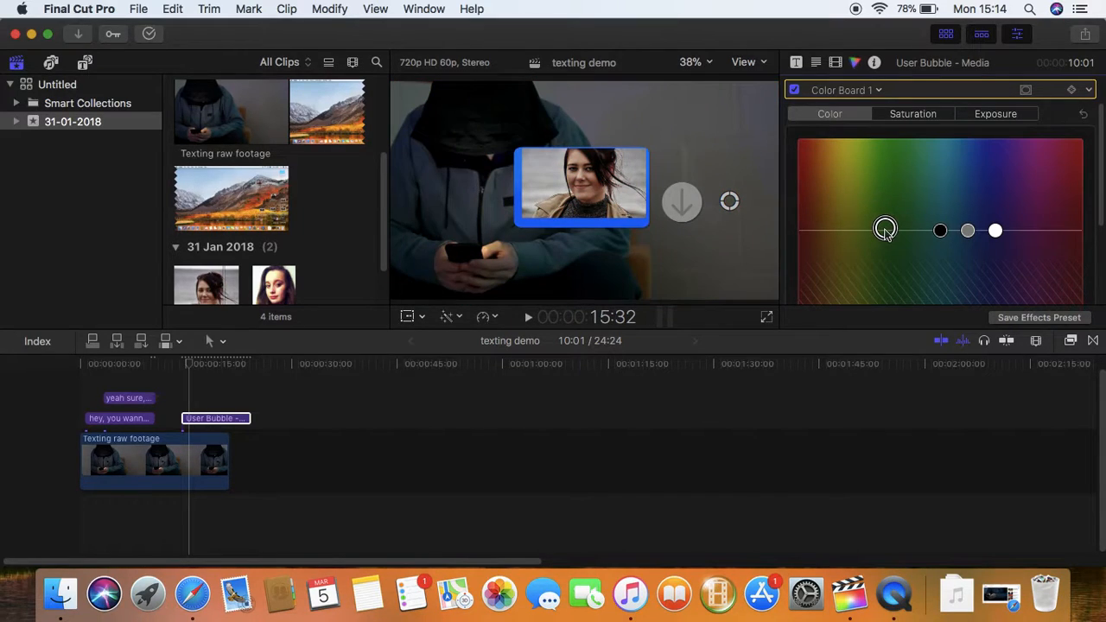
# Set the media bubble's Solid Color Control to pink
pyautogui.click(796, 62)
pyautogui.scroll(-3, 1102, 156)
pyautogui.moveTo(1102, 156); pyautogui.dragTo(1102, 268)
pyautogui.click(1026, 228)
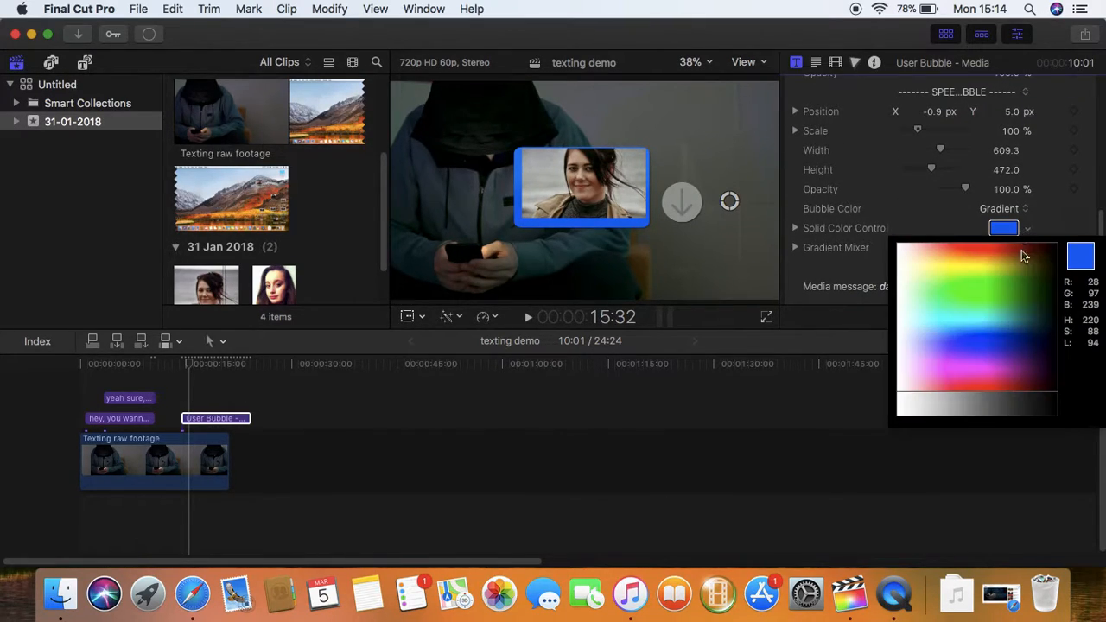
pyautogui.click(982, 370)
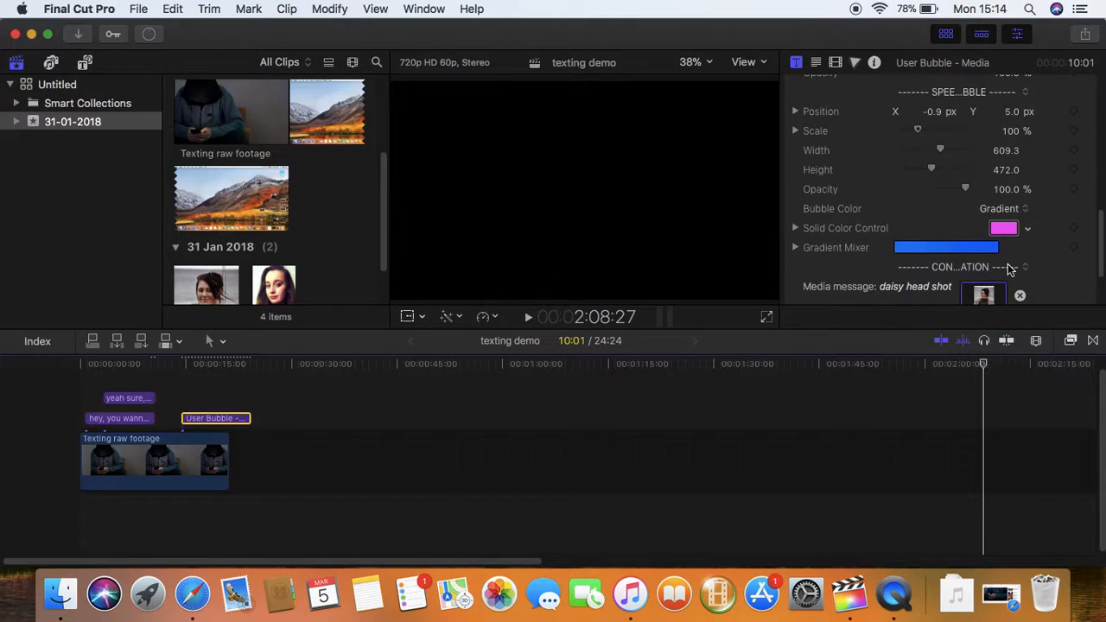
# Select the 'yeah sure' reply bubble and show its title parameters
pyautogui.moveTo(216, 370); pyautogui.dragTo(128, 368)
pyautogui.doubleClick(147, 398)
pyautogui.click(801, 65)
pyautogui.moveTo(1102, 132); pyautogui.dragTo(1104, 212)
pyautogui.scroll(-5, 1028, 182)
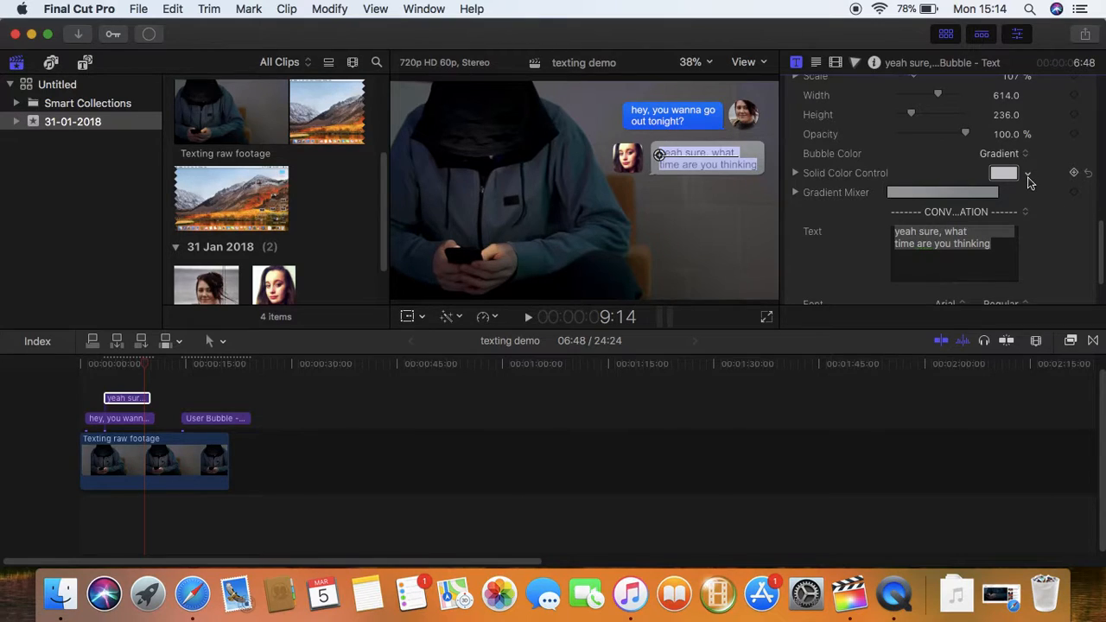
# Make the reply bubble's solid colour green via the Colors window, with Gradient Mixer expanded
pyautogui.click(1027, 175)
pyautogui.click(969, 205)
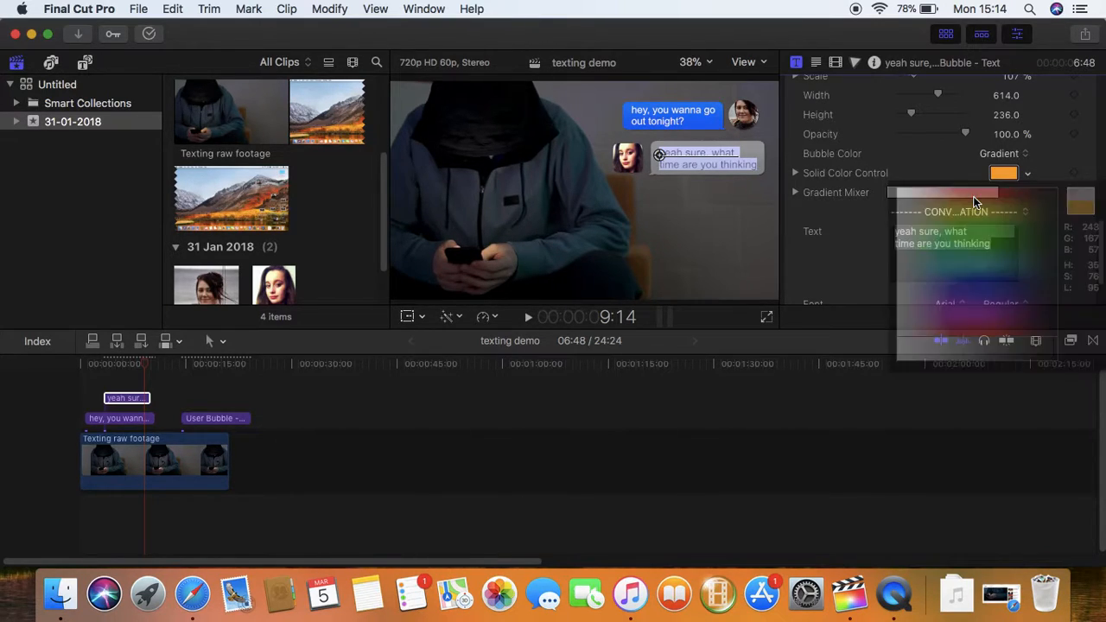
pyautogui.click(1027, 174)
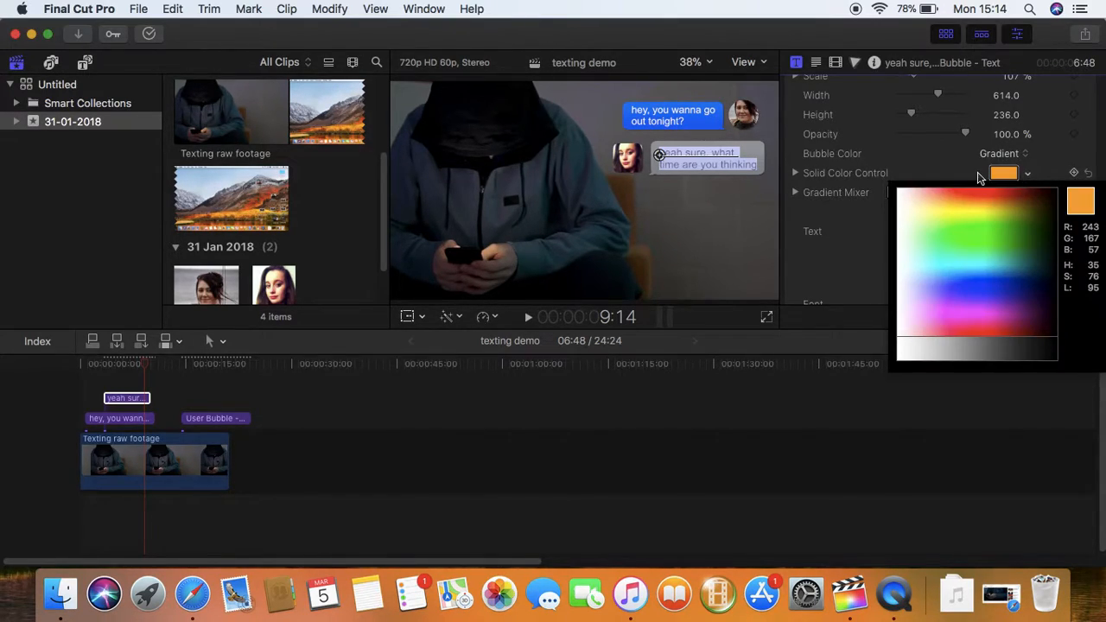
pyautogui.click(980, 176)
pyautogui.click(765, 248)
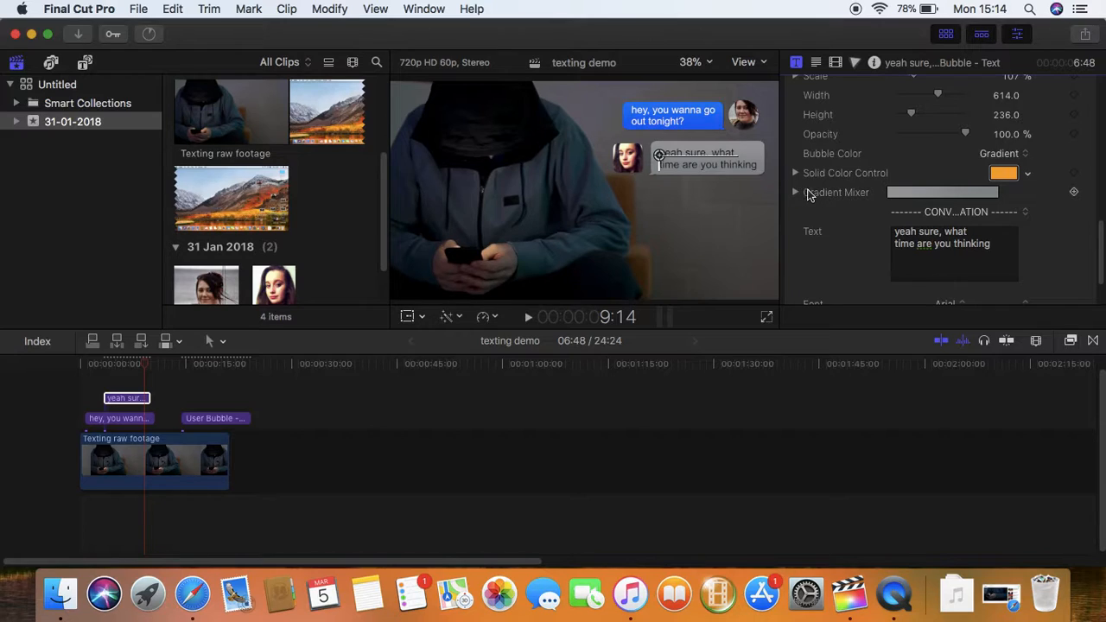
pyautogui.click(797, 193)
pyautogui.click(1004, 173)
pyautogui.click(597, 191)
pyautogui.moveTo(593, 176); pyautogui.dragTo(479, 108)
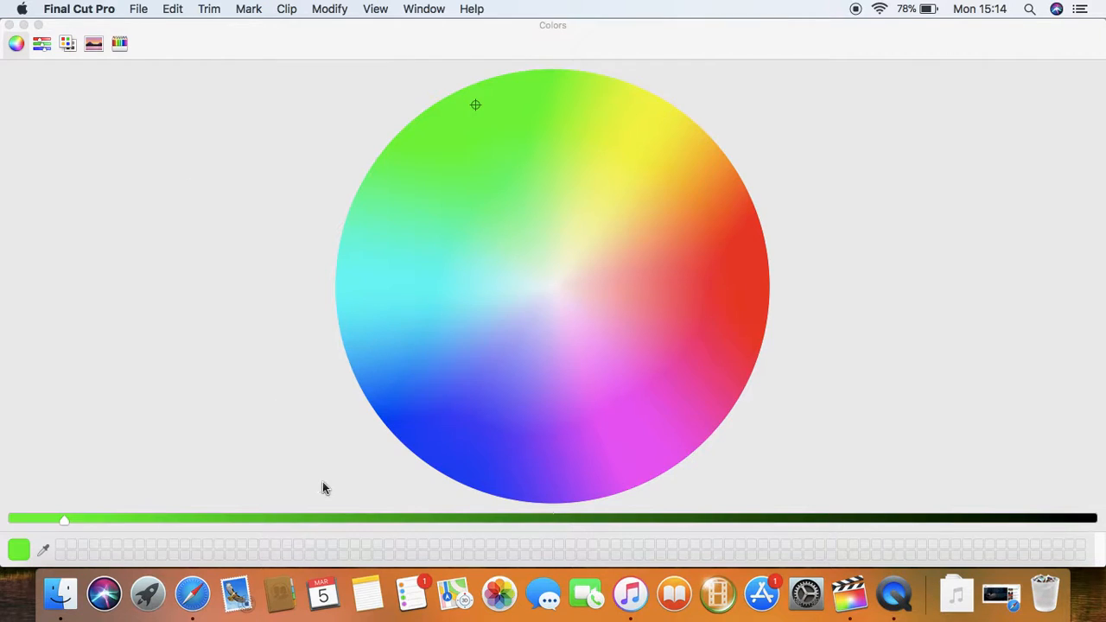
# Switch to QuickTime Player and look through its menus
pyautogui.click(895, 598)
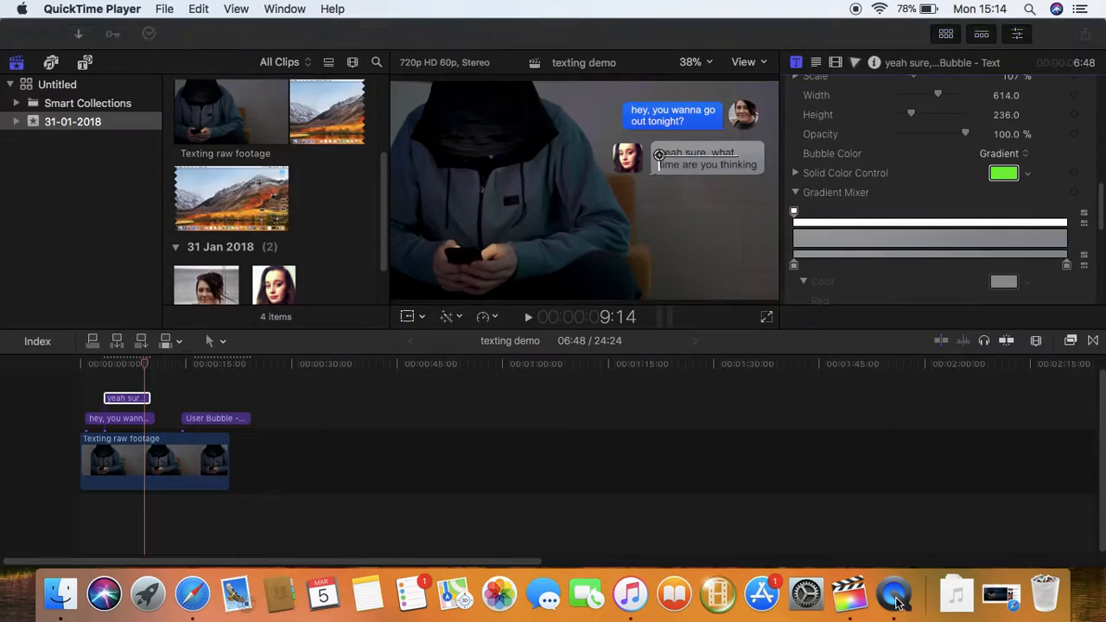
pyautogui.click(164, 8)
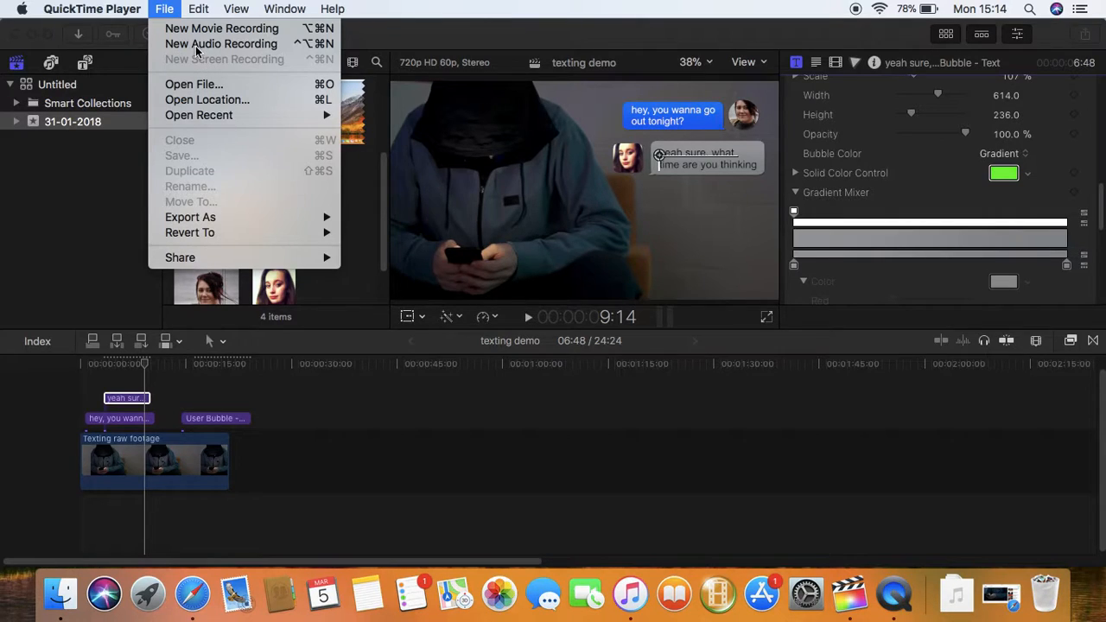
pyautogui.click(64, 36)
pyautogui.click(69, 9)
pyautogui.click(26, 7)
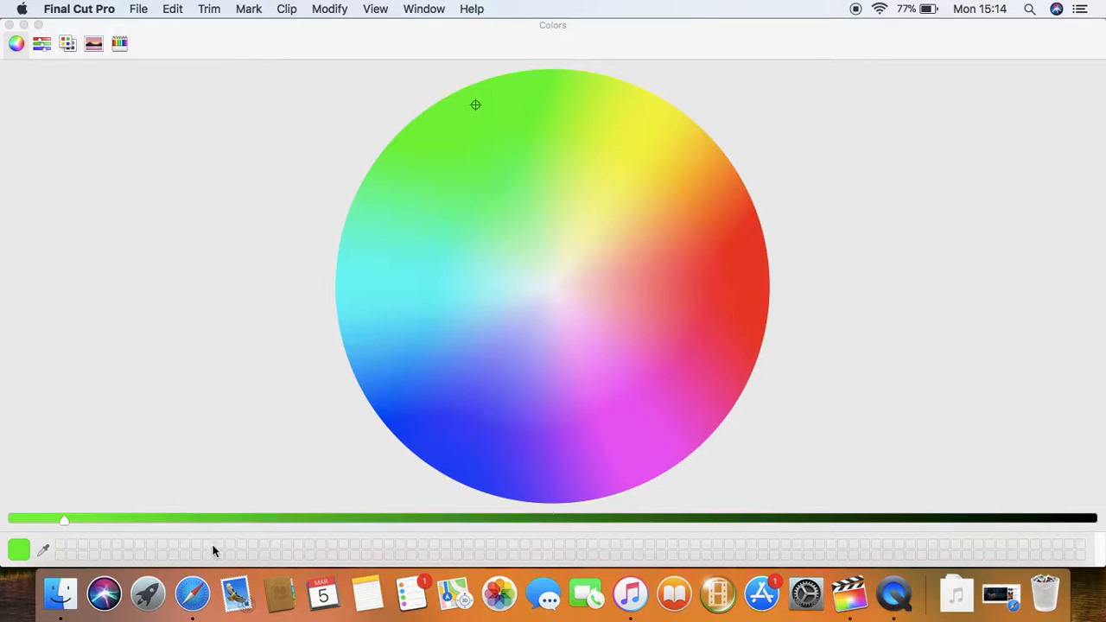
# Stop the screen recording and save it to the Desktop as 'texting vid'
pyautogui.click(889, 598)
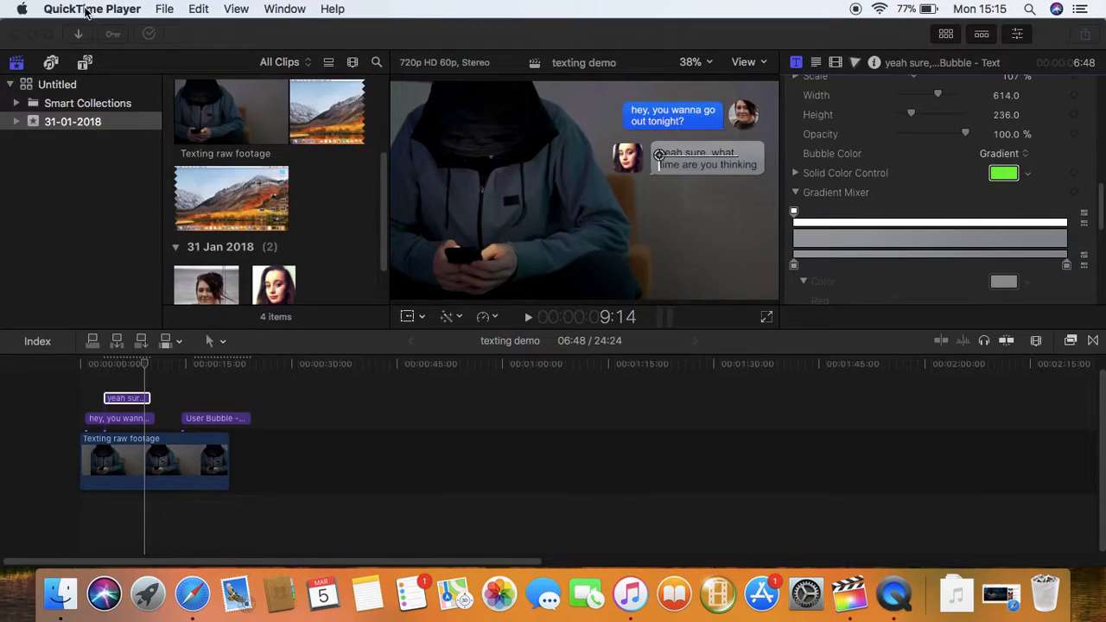
pyautogui.click(58, 9)
pyautogui.click(98, 135)
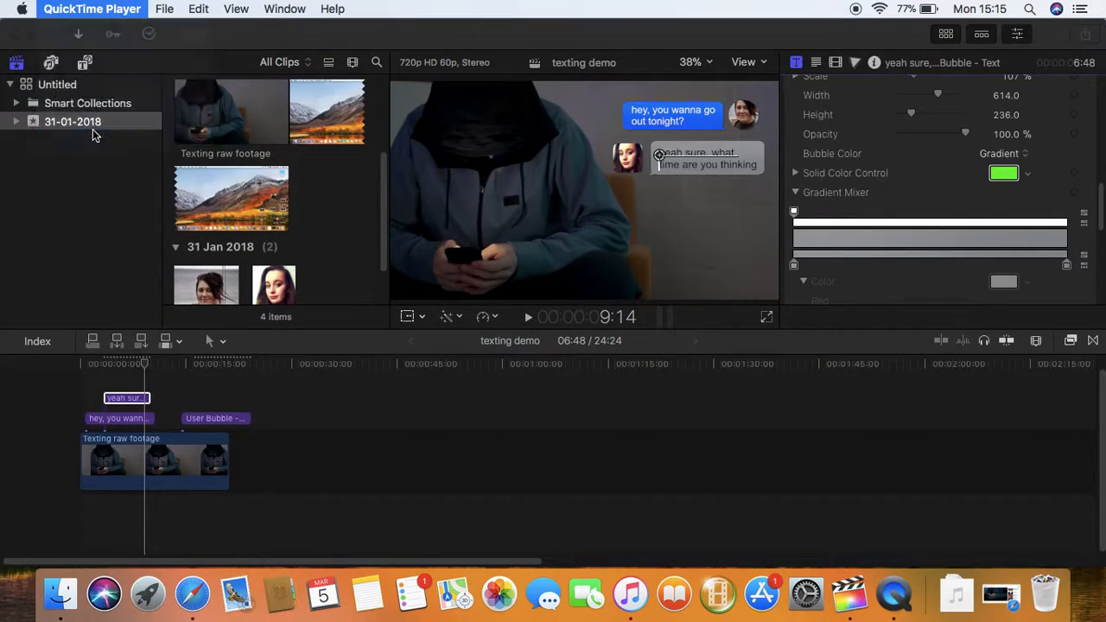
pyautogui.click(212, 268)
pyautogui.click(213, 264)
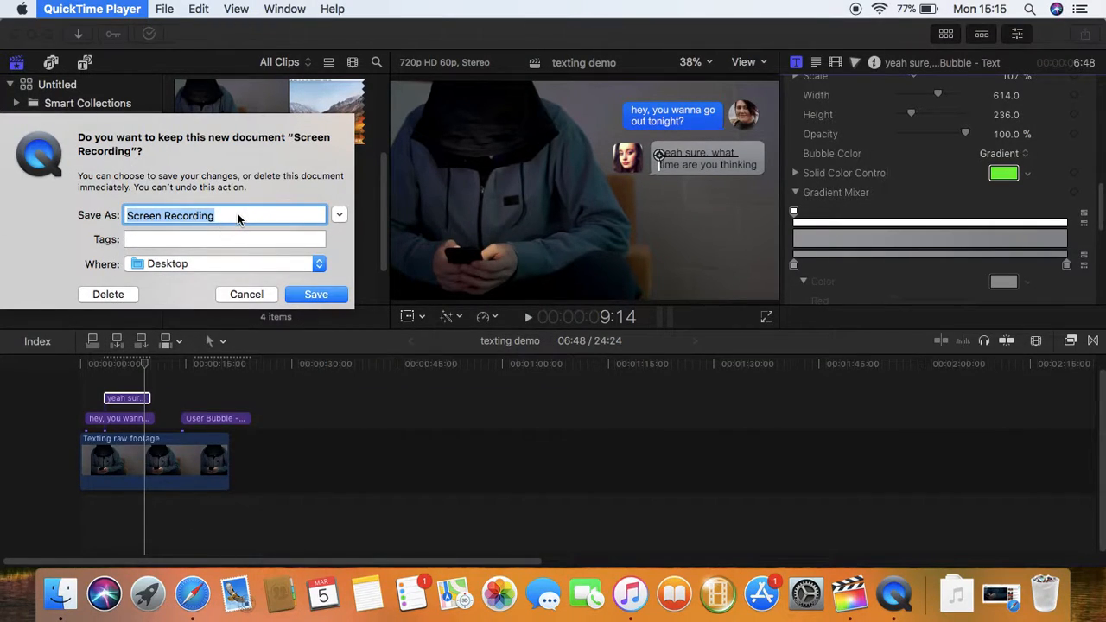
pyautogui.write('texting v')
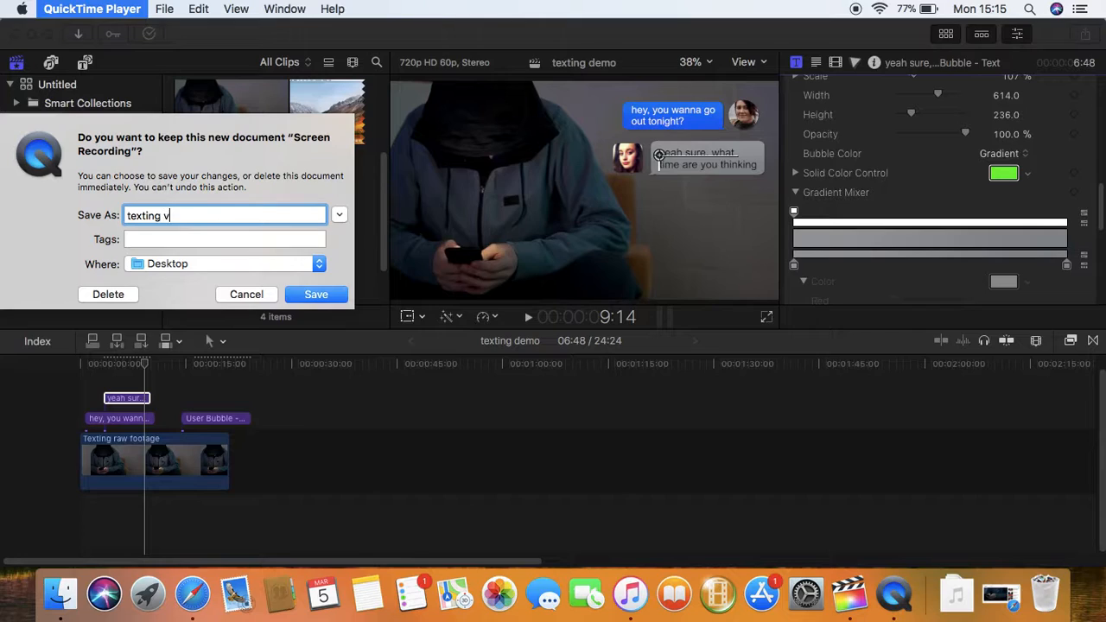